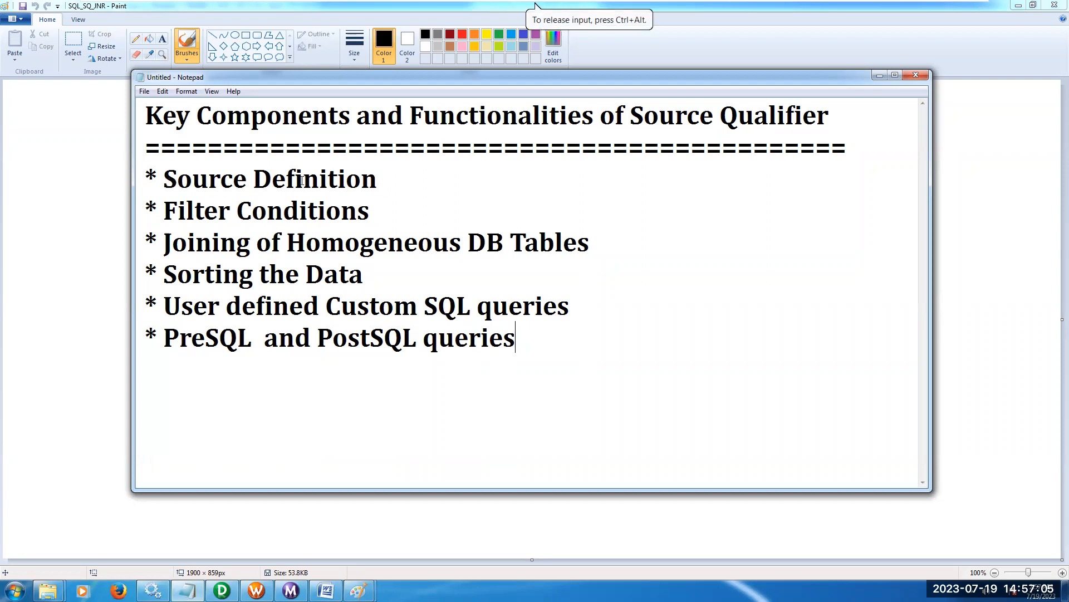
Review the noted key components and functionalities of the Source Qualifier, from Source Definition through PreSQL and PostSQL queries.
drag(163, 179, 362, 180)
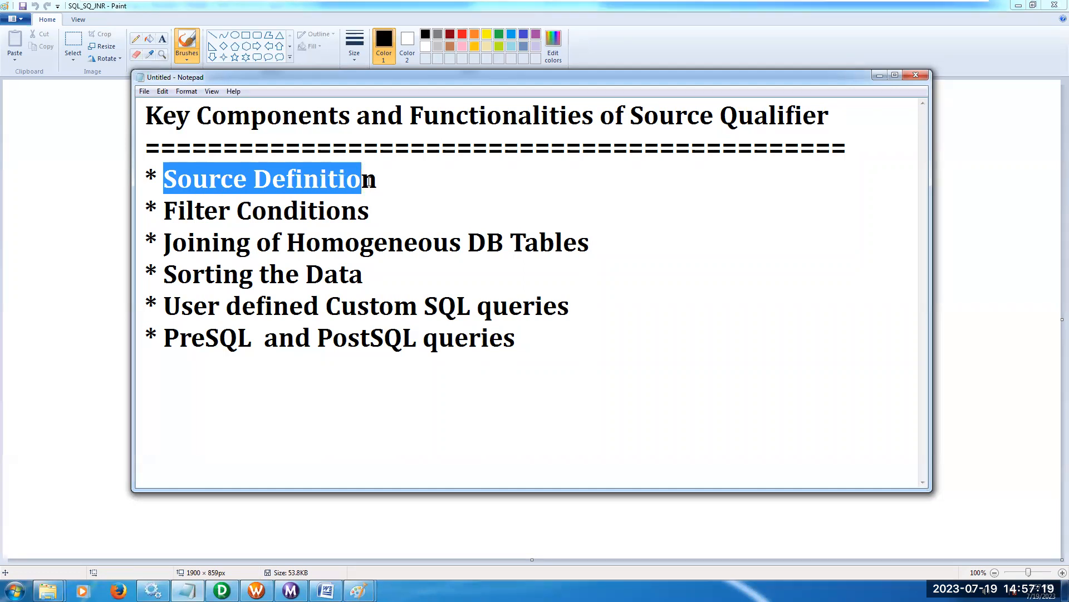
click(381, 183)
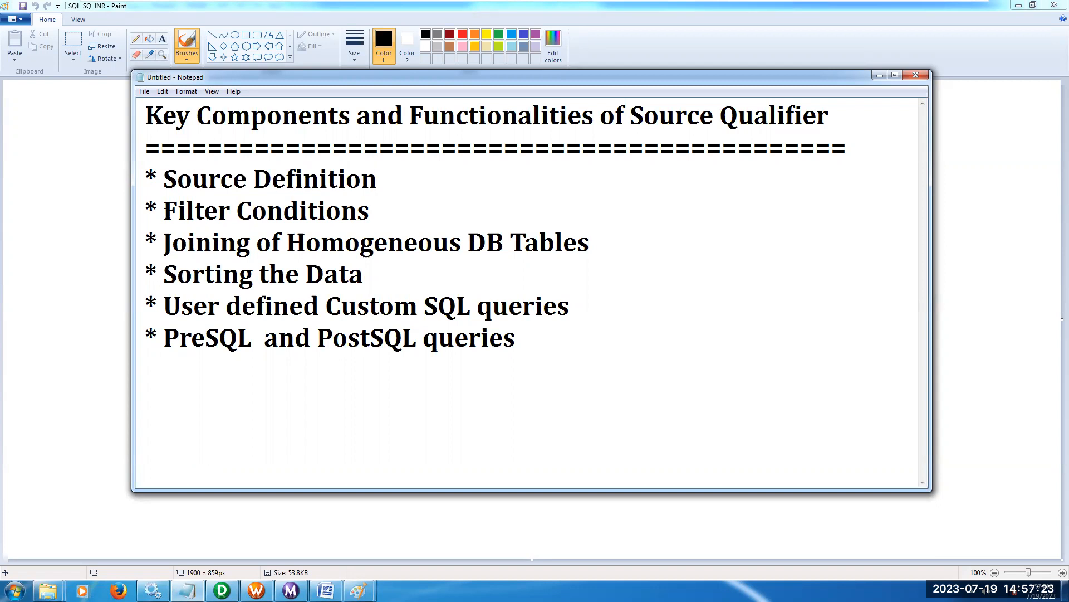
drag(164, 210, 366, 216)
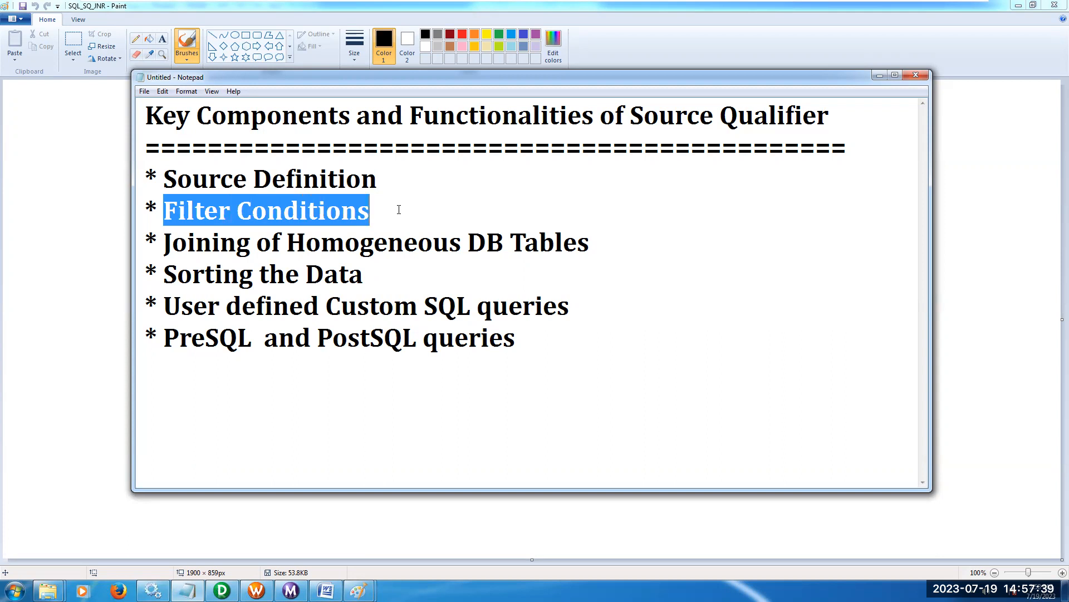
click(429, 212)
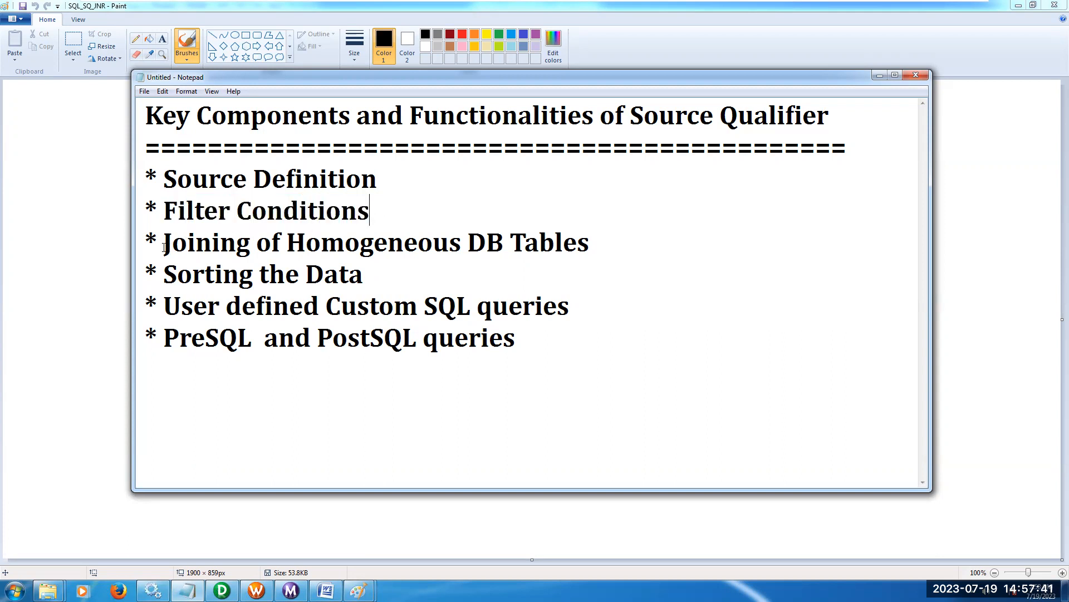
drag(164, 245, 588, 251)
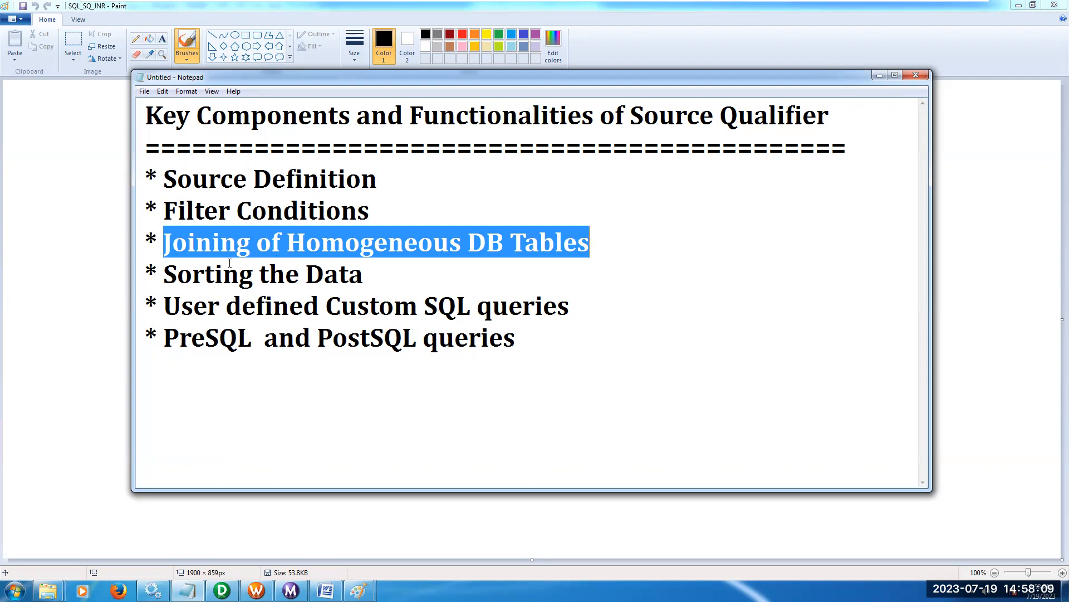
drag(165, 275, 361, 287)
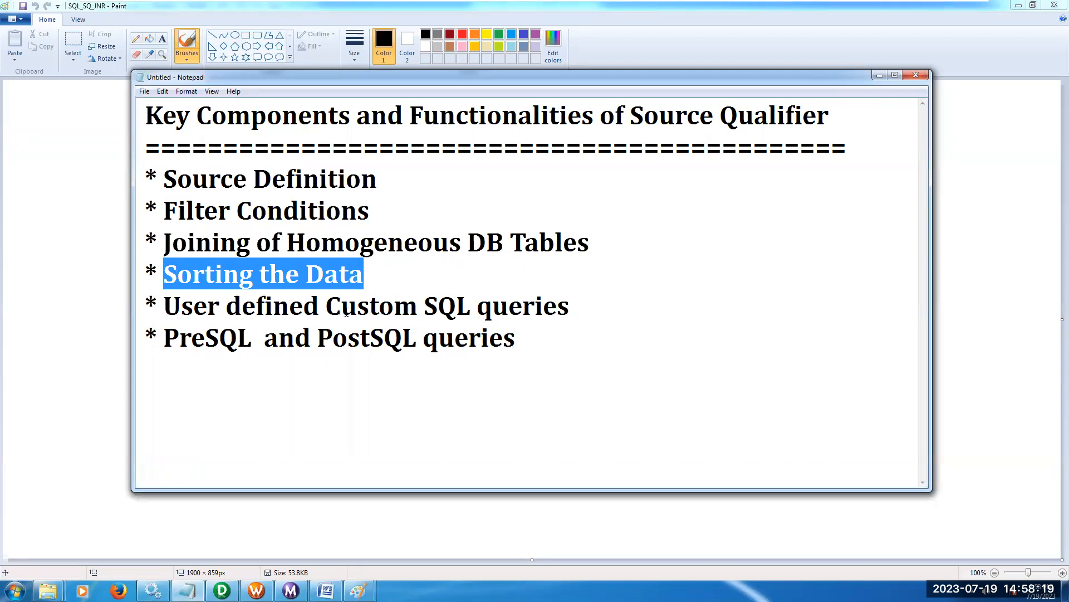
drag(326, 311, 568, 315)
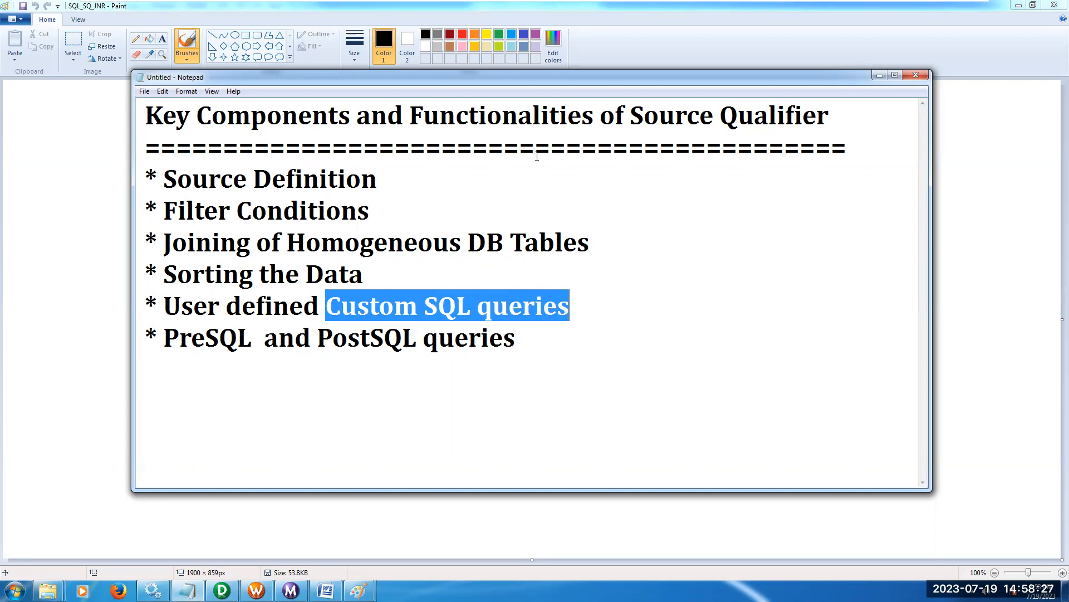
drag(163, 337, 249, 340)
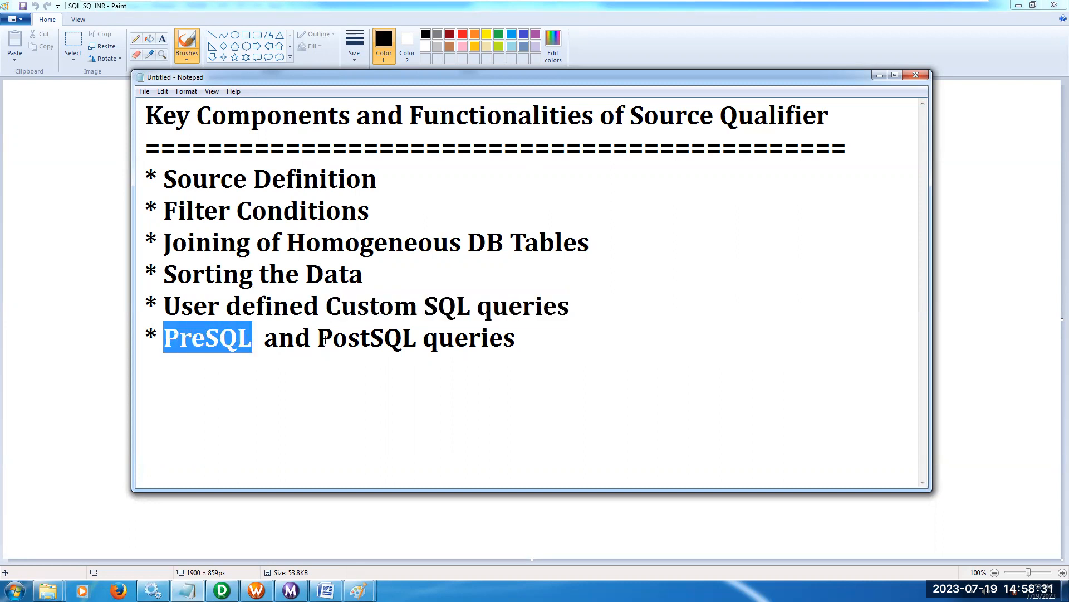
click(518, 338)
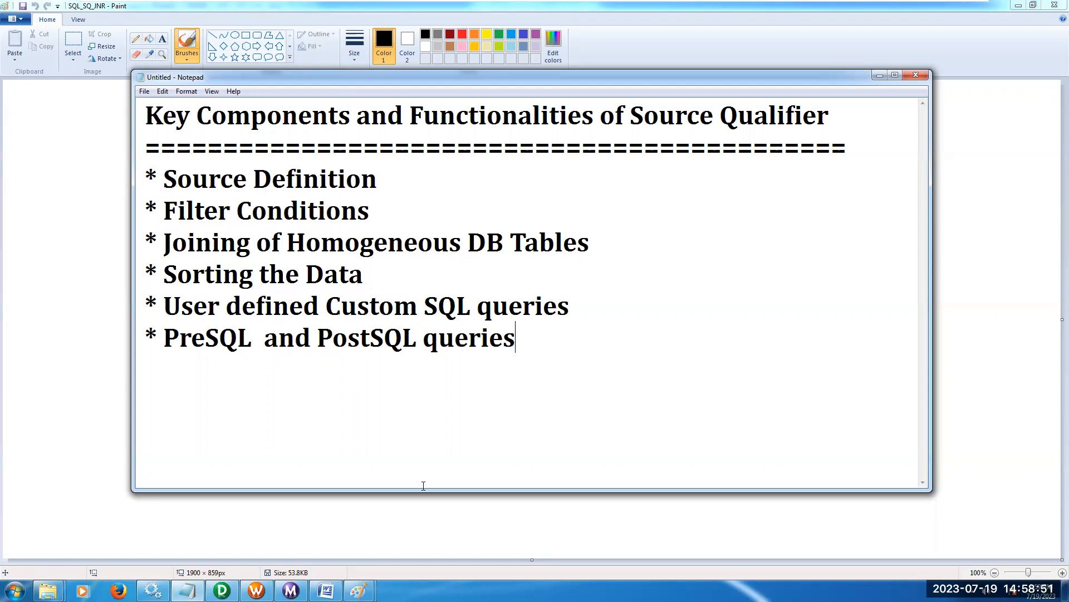
Switch to Informatica PowerCenter Designer and view the properties of the SQ_EMP source qualifier.
click(222, 590)
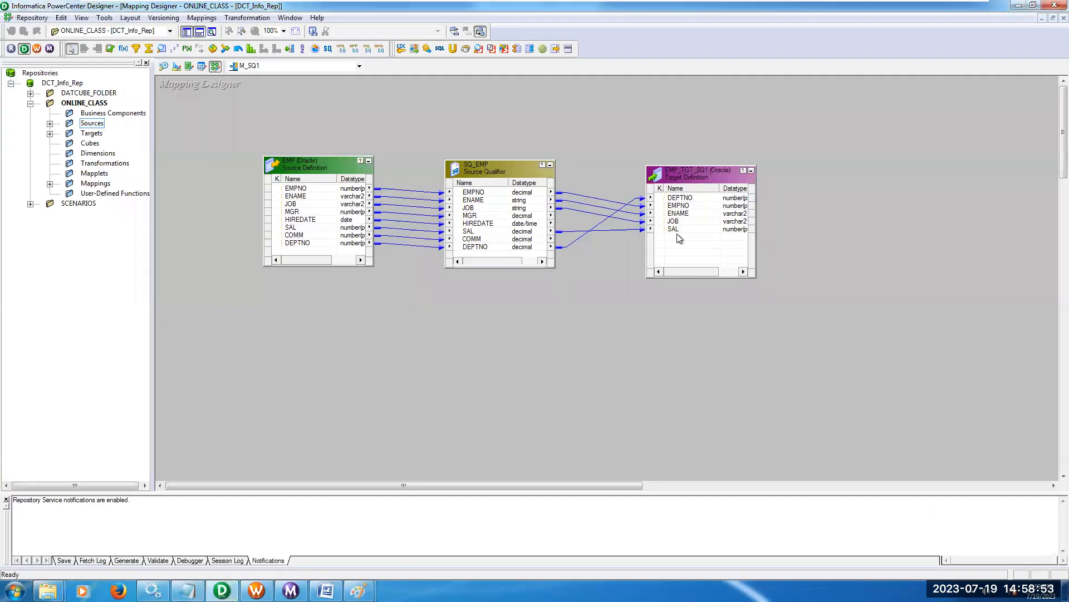
drag(714, 178, 721, 170)
double_click(485, 172)
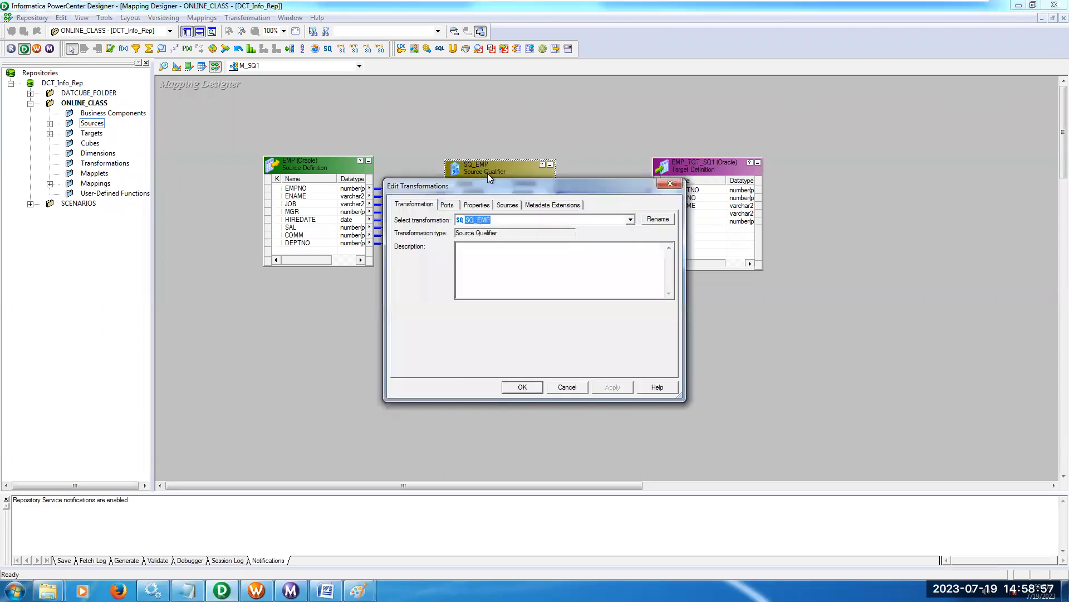
drag(497, 188, 498, 172)
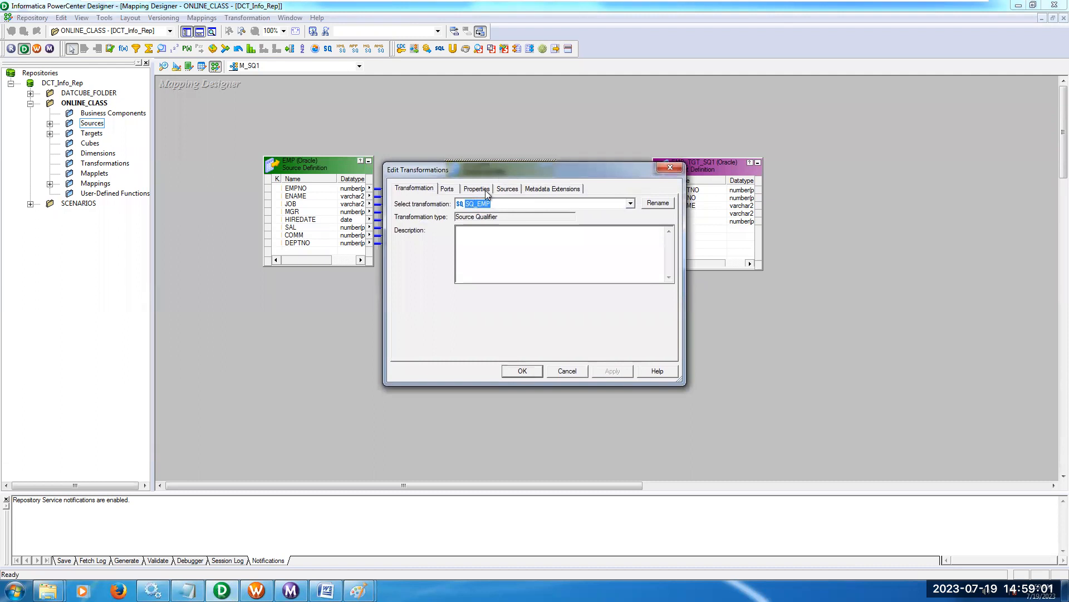
click(487, 191)
drag(519, 169, 519, 128)
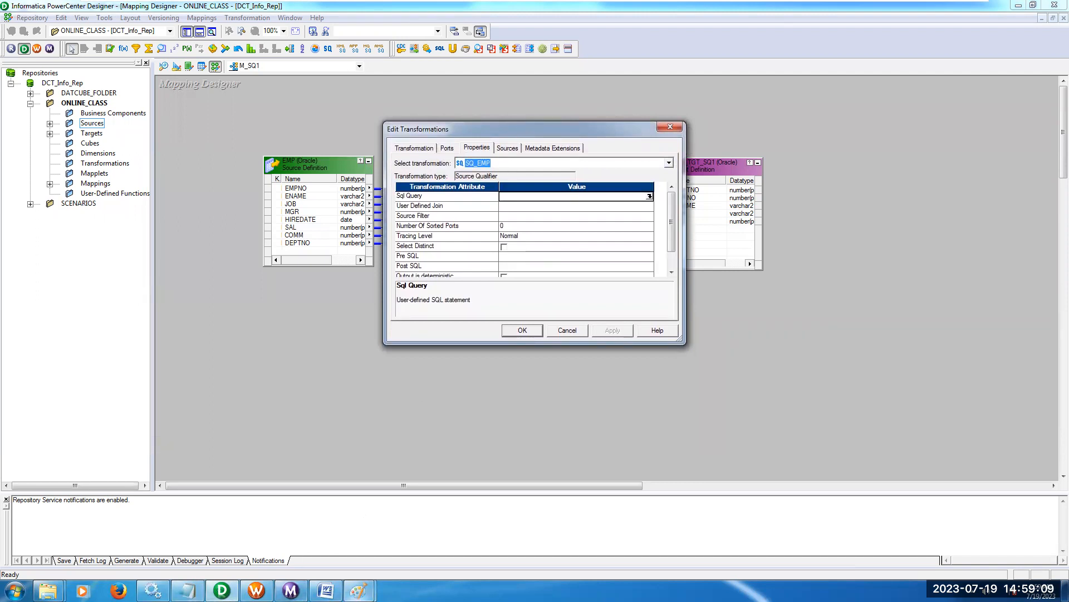
Switch to Paint to view the SQL_SQ_FIL diagram, then return to Designer and close the SQ_EMP properties.
click(358, 591)
click(300, 534)
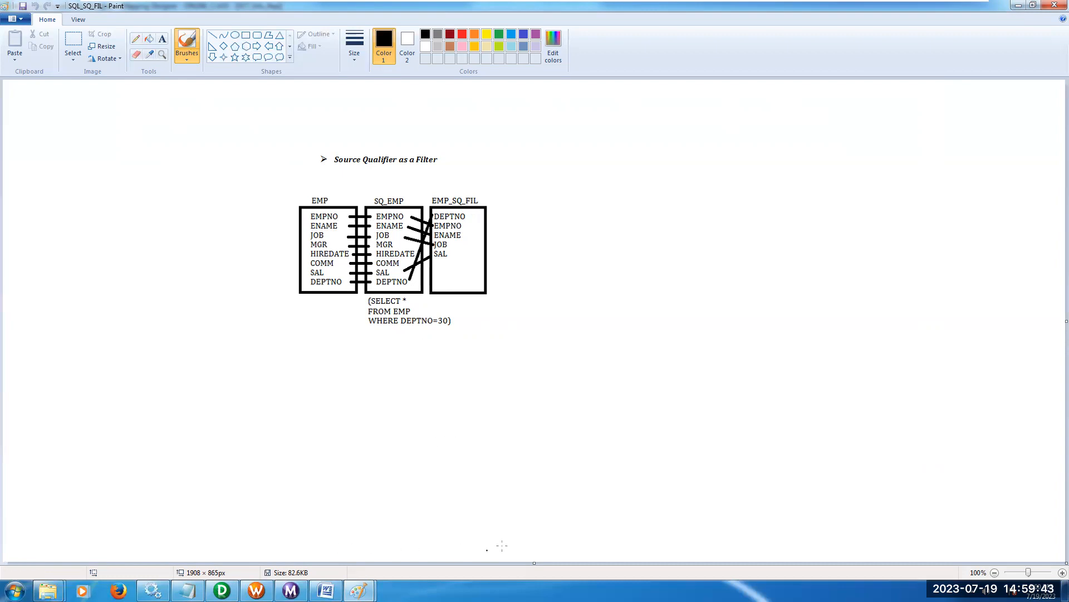
click(222, 590)
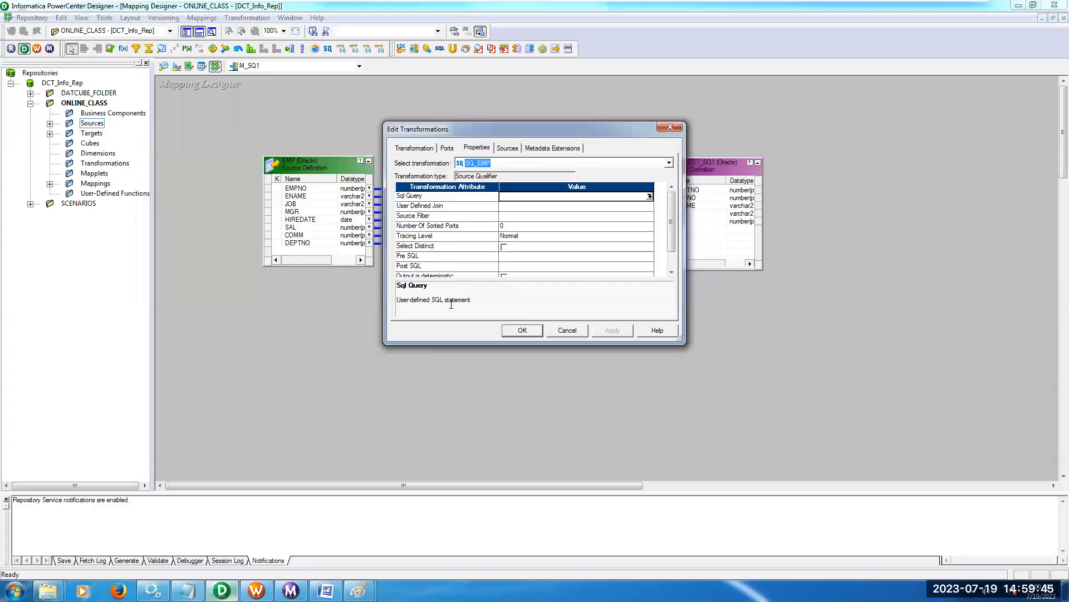
click(670, 127)
Inspect the EMP source definition, the target's ENAME port and the source qualifier's JOB port.
double_click(313, 169)
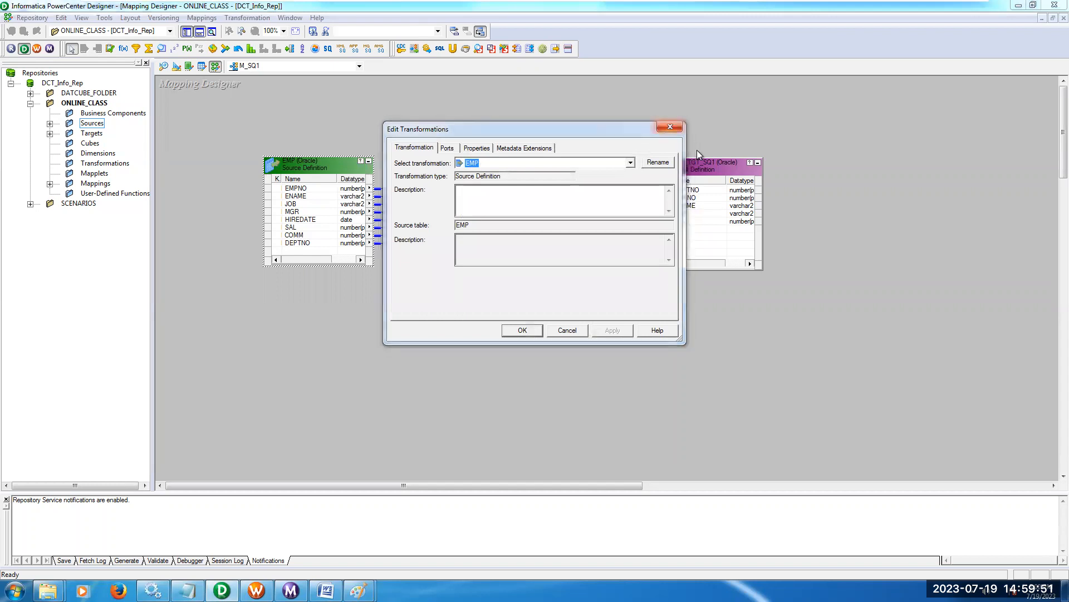
click(670, 127)
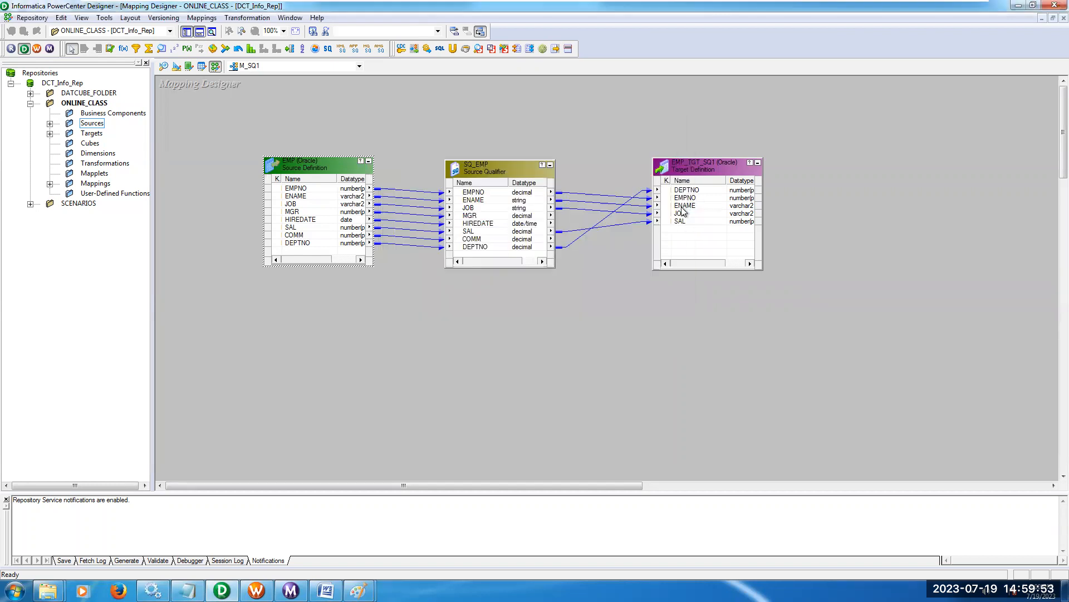
click(684, 206)
click(473, 208)
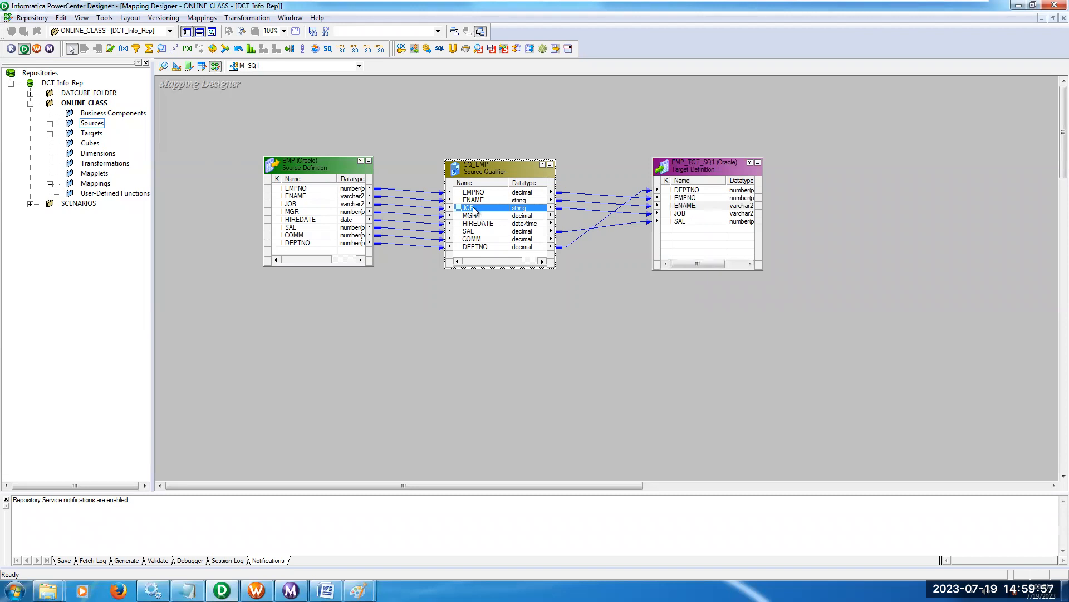
Open the Sql Query attribute of the SQ_EMP source qualifier for editing.
double_click(492, 169)
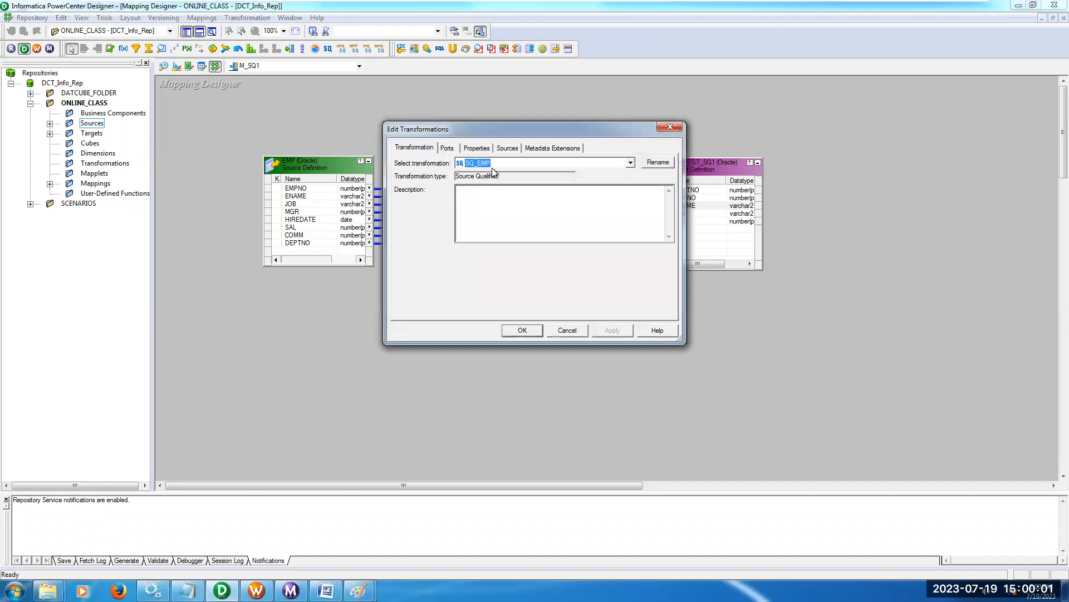
drag(513, 127, 517, 166)
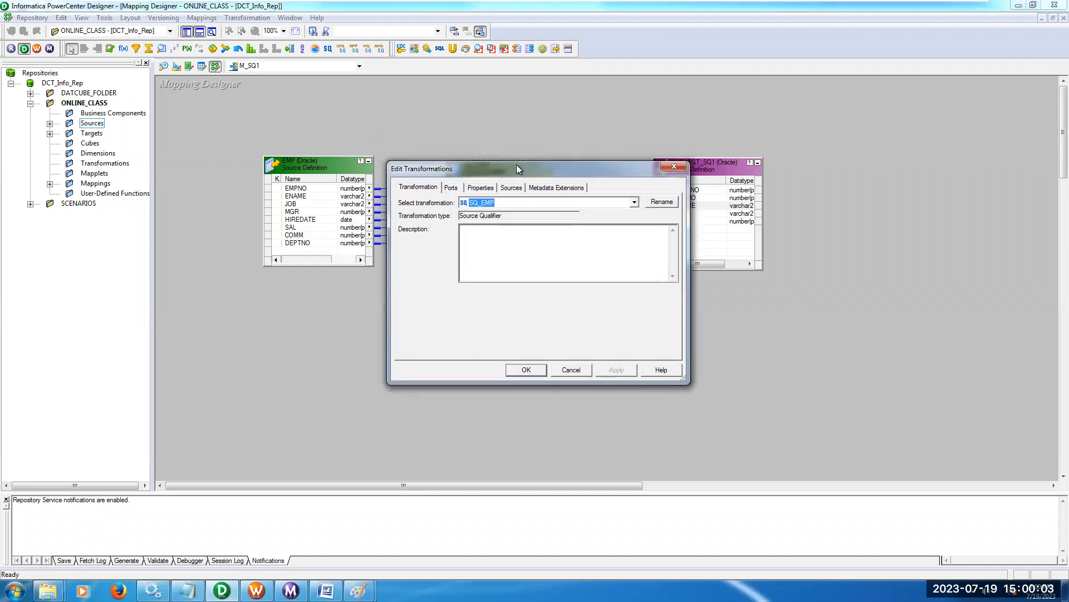
click(491, 188)
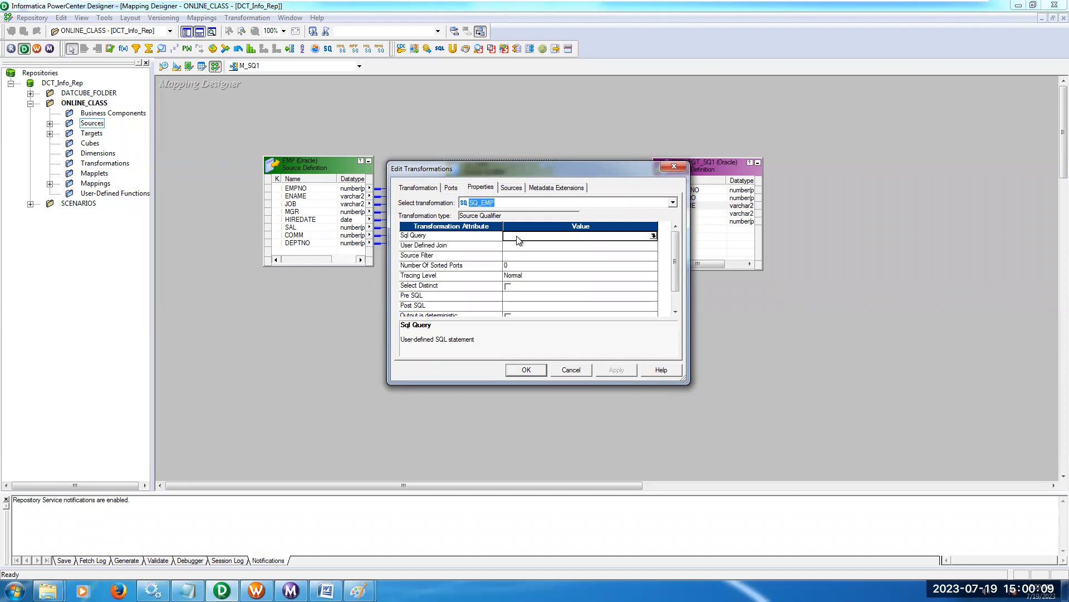
click(654, 237)
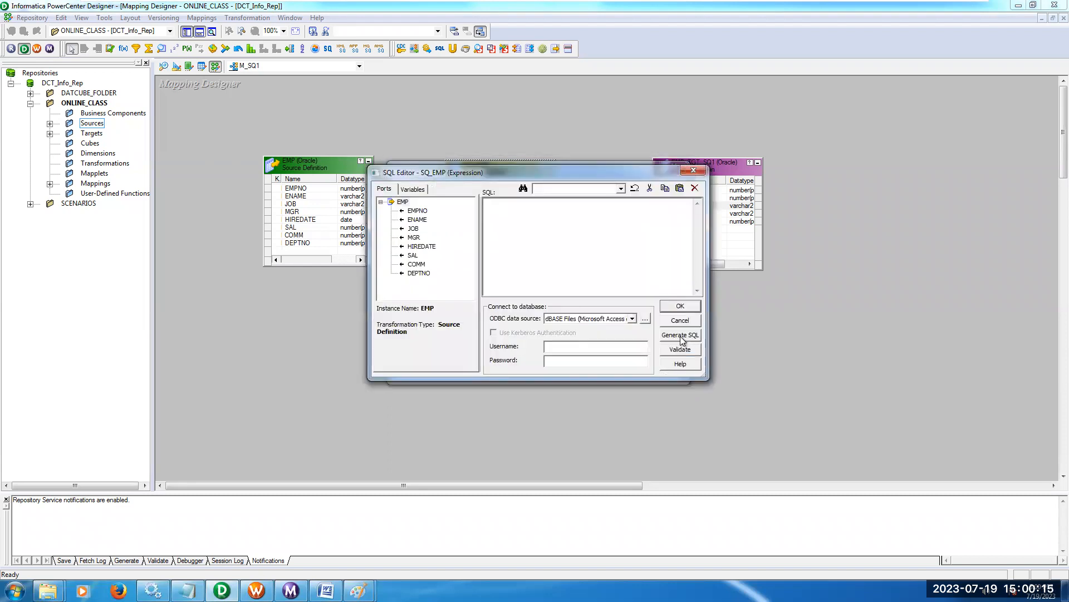
Connect the SQL editor to the S_ODBC data source by entering the database username and password.
click(633, 319)
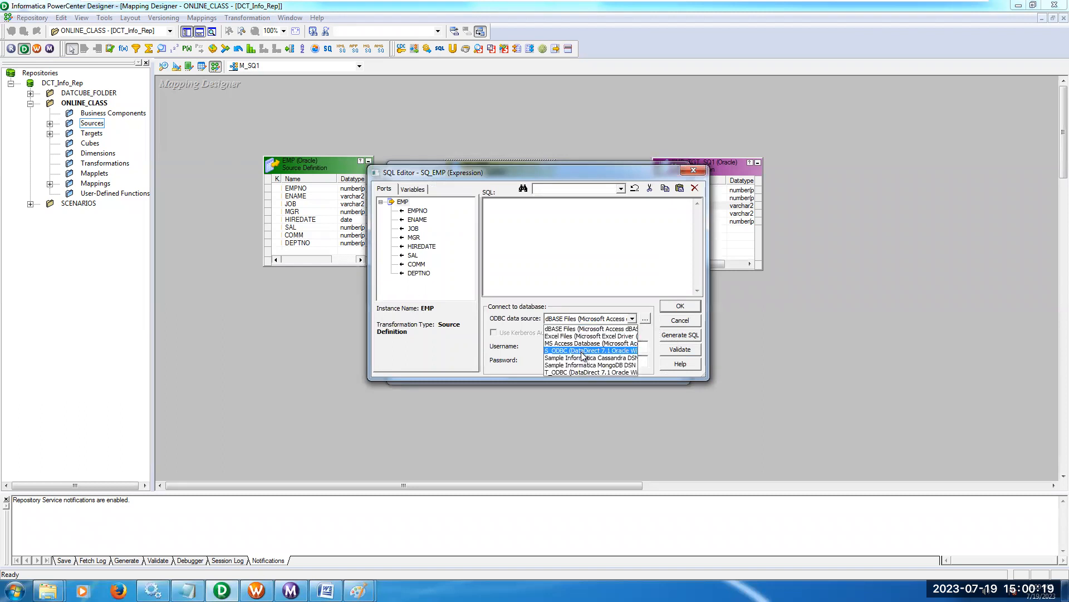
click(583, 352)
click(570, 349)
text(s)
key(Tab)
text(source)
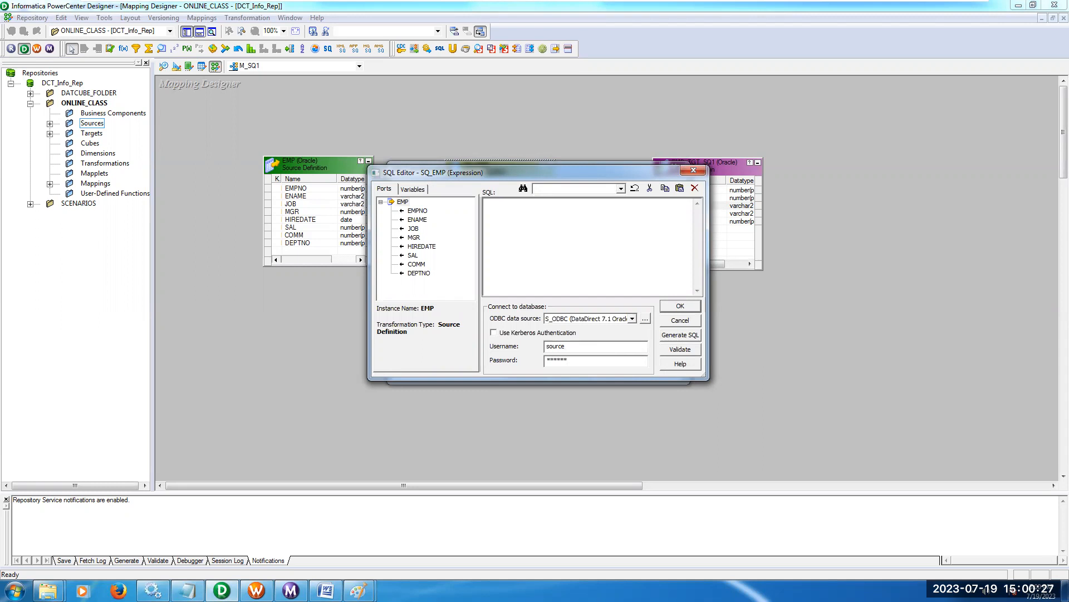
Generate the default SELECT query for SQ_EMP, review it and accept it as the Sql Query.
click(685, 337)
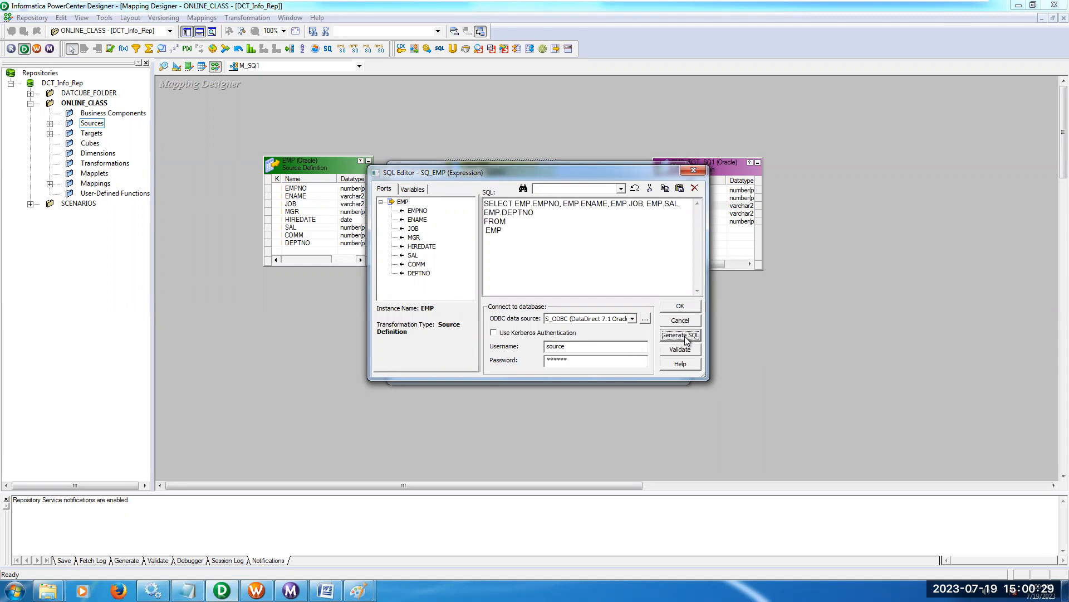
drag(521, 250, 477, 197)
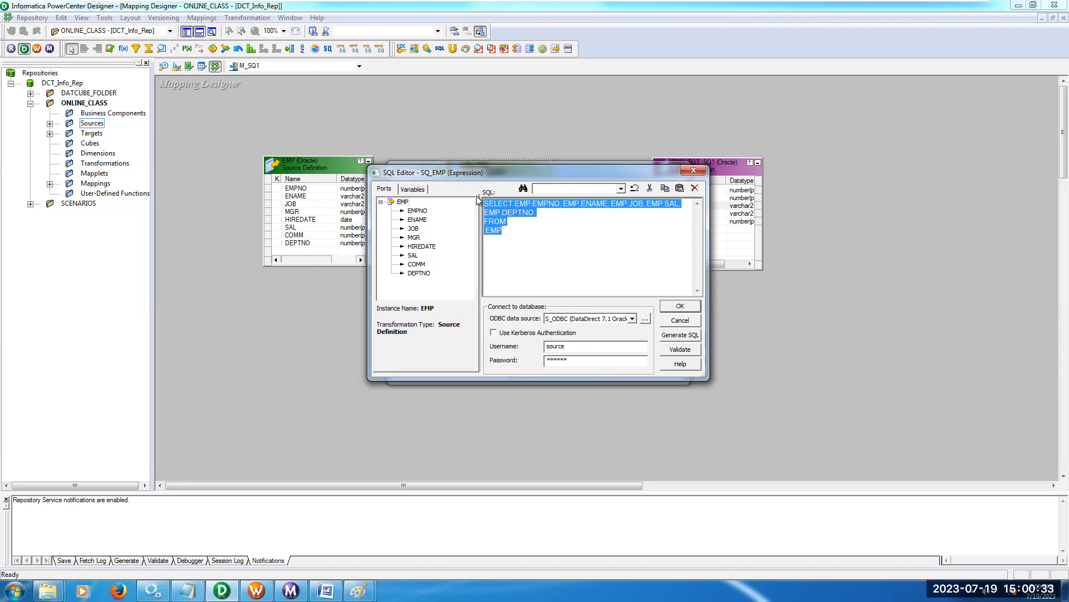
drag(526, 176, 531, 272)
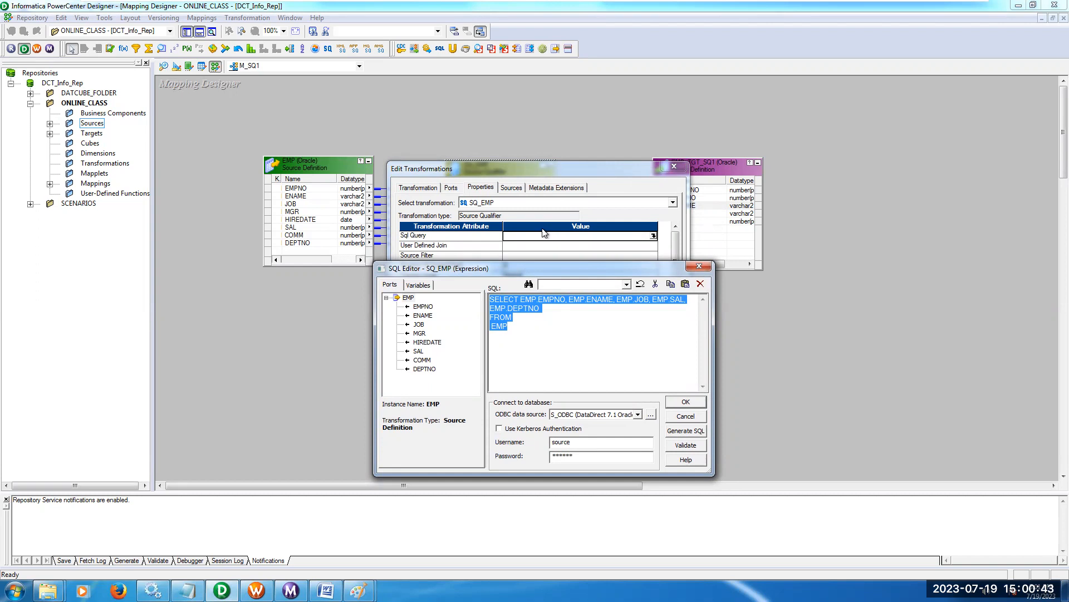
drag(542, 266, 536, 216)
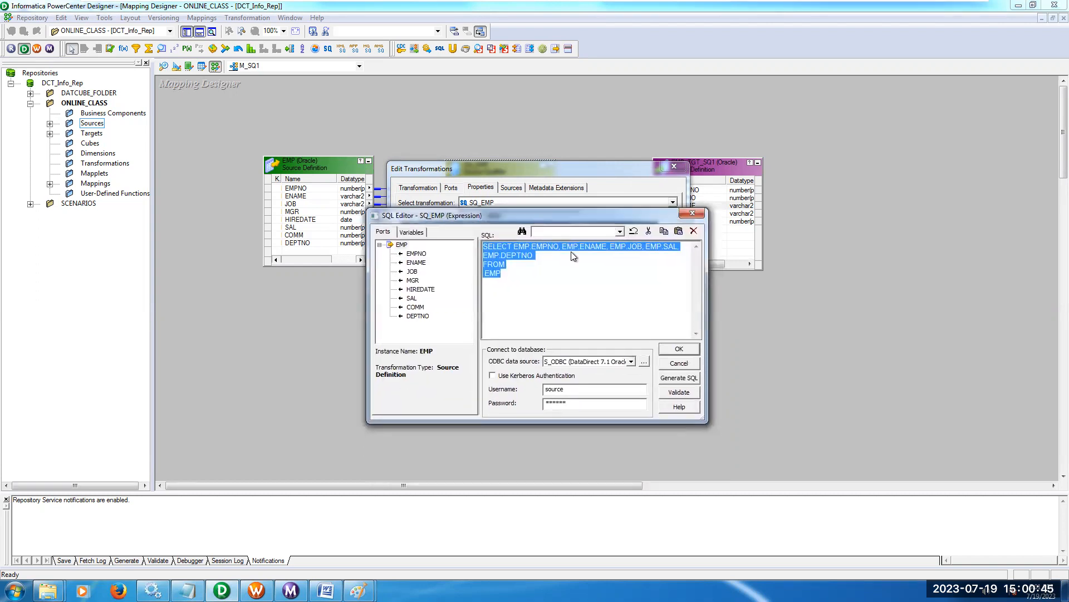
click(678, 353)
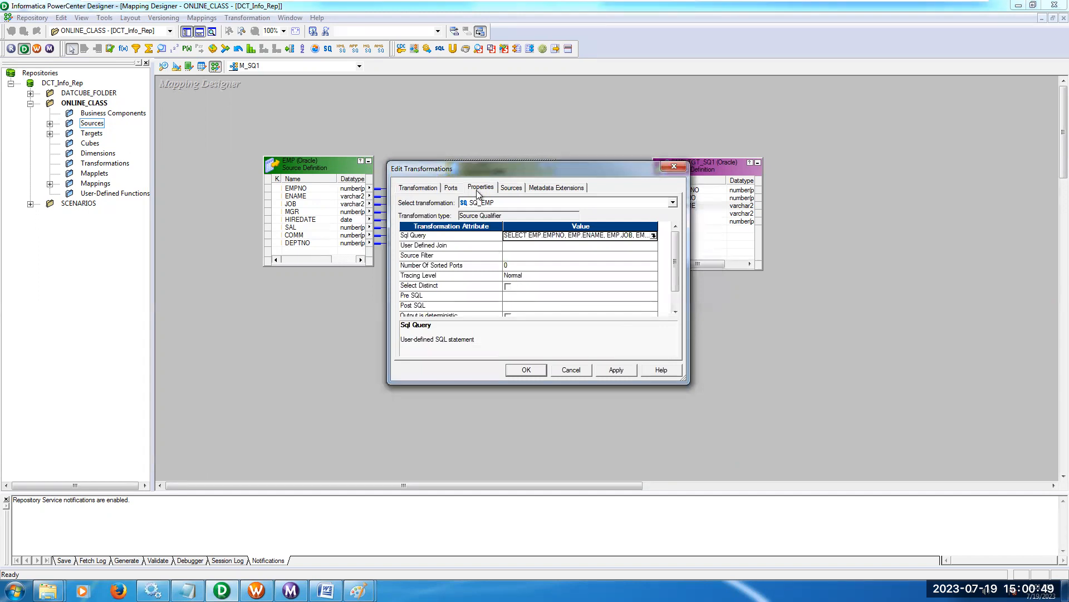
Set the Source Filter of SQ_EMP to EMP.DEPTNO=30.
click(460, 257)
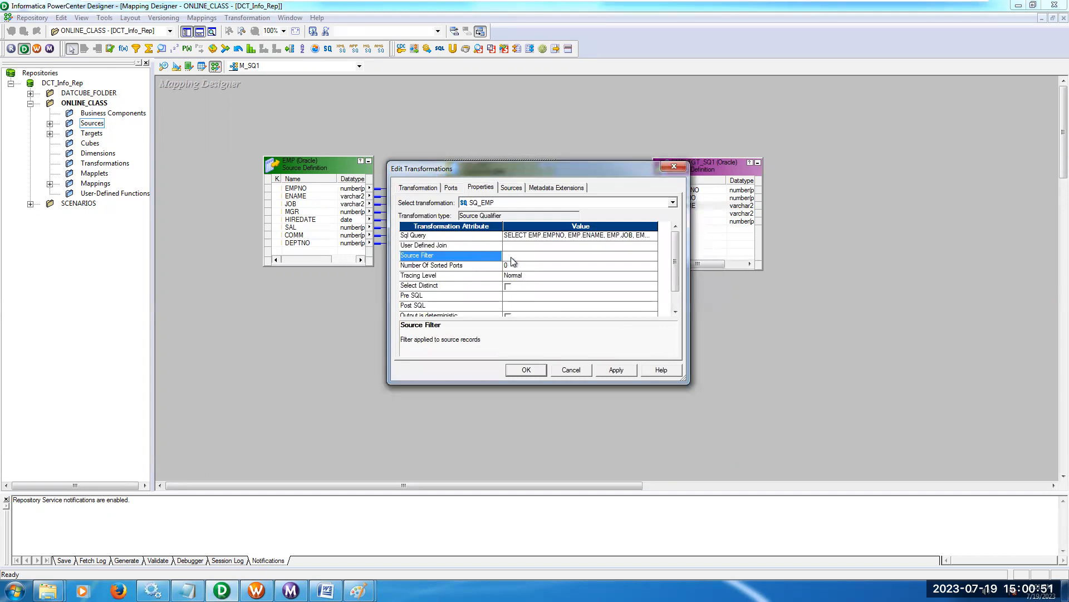
click(478, 259)
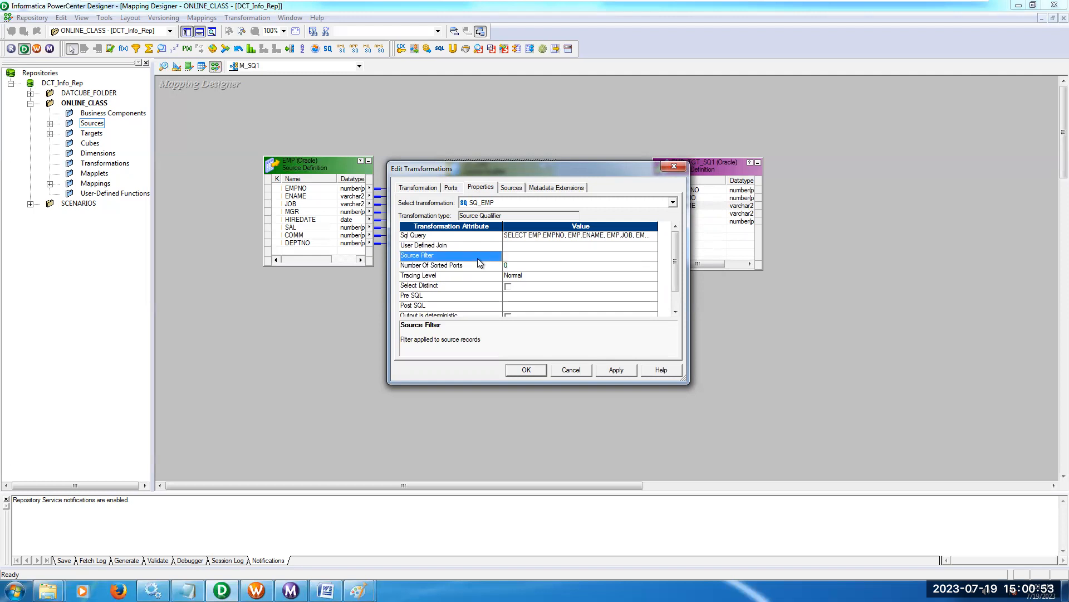
click(528, 257)
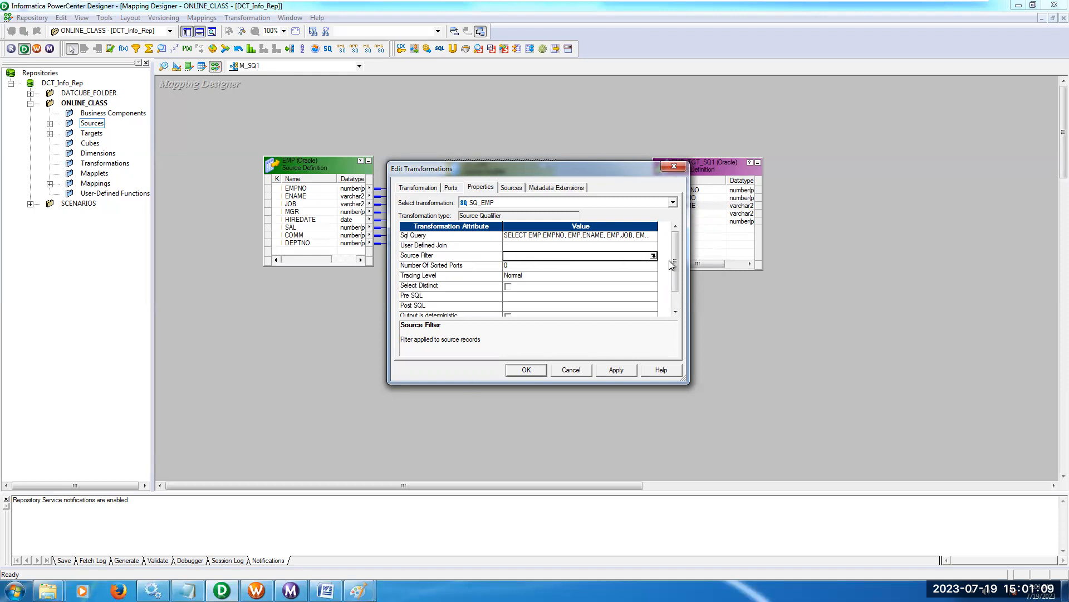
click(654, 257)
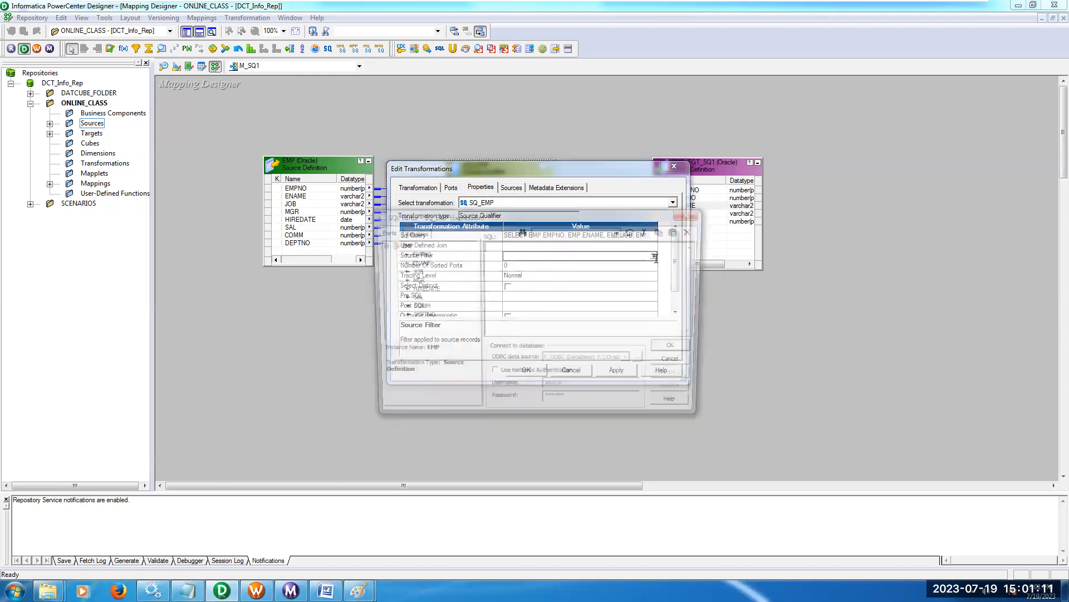
drag(609, 193, 606, 181)
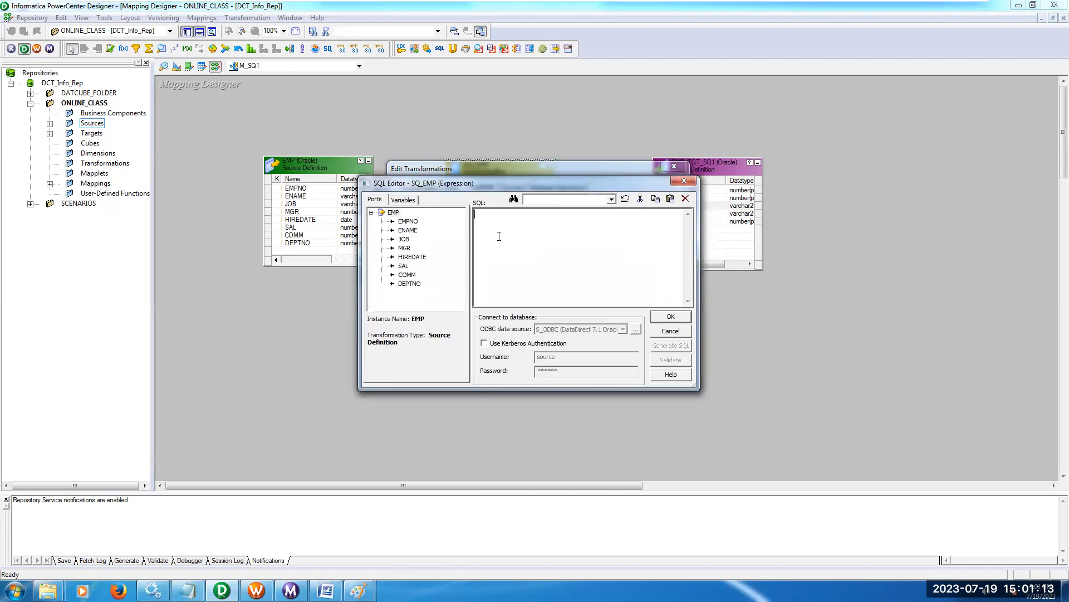
double_click(424, 283)
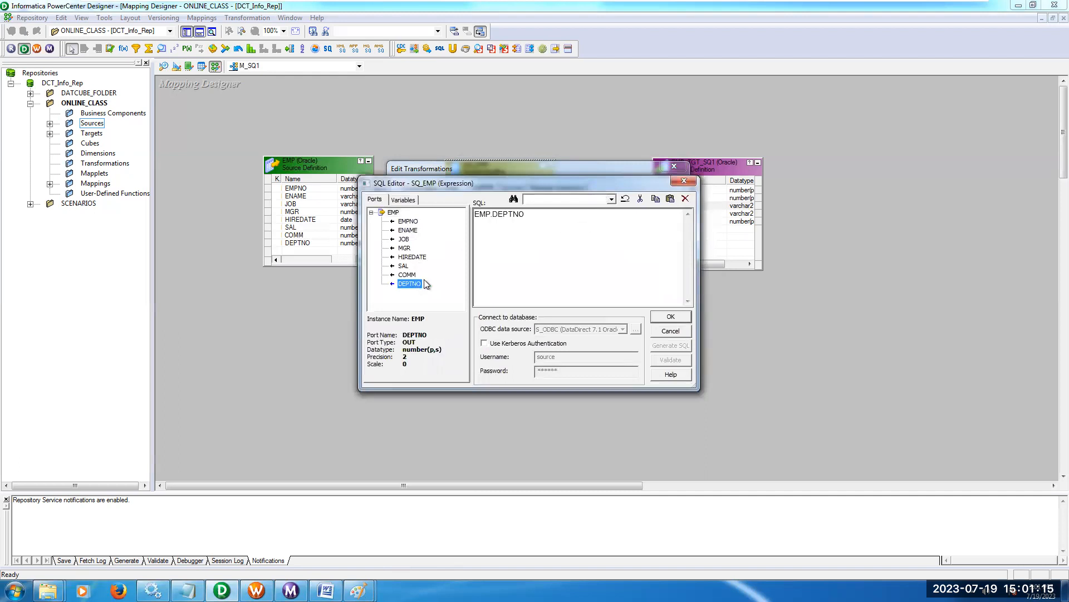
click(544, 224)
text(=30)
click(660, 318)
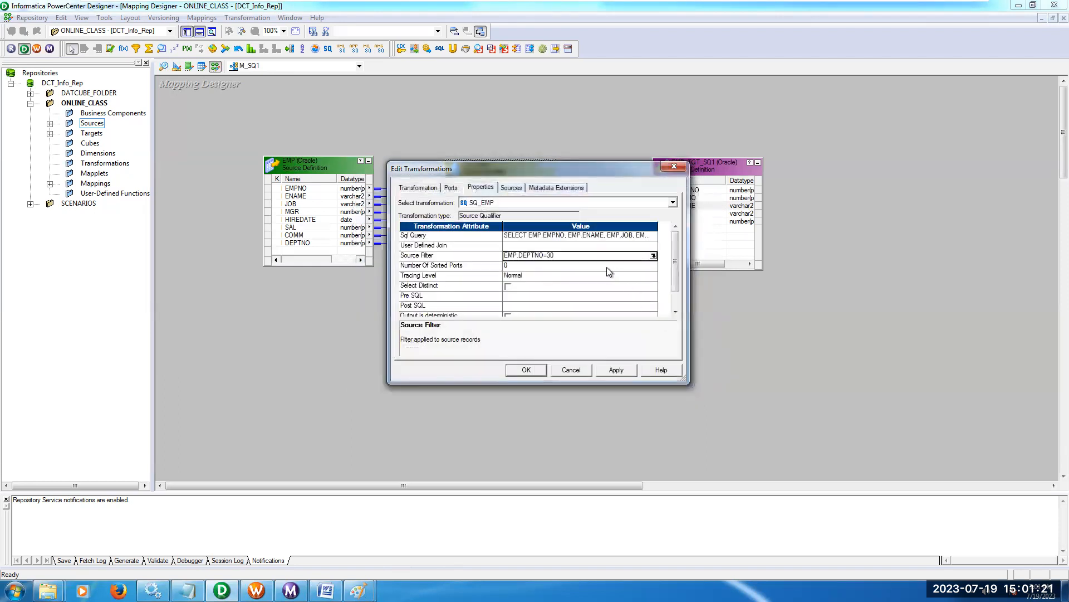
Regenerate the Sql Query of SQ_EMP with the source filter's WHERE clause, accept the changes and save mapping M_SQ1.
click(649, 239)
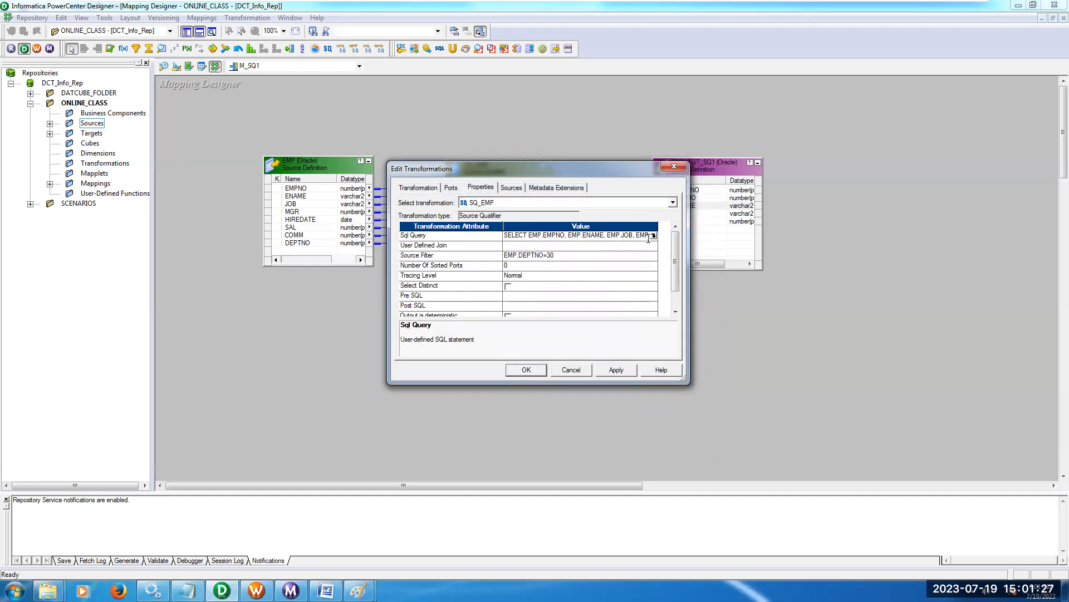
click(654, 235)
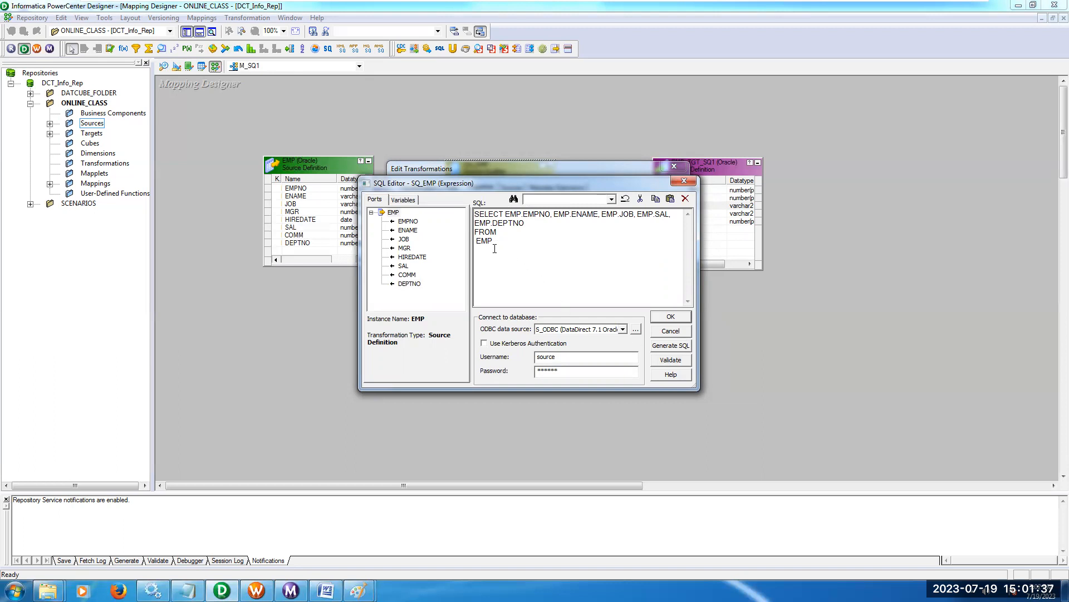
click(662, 345)
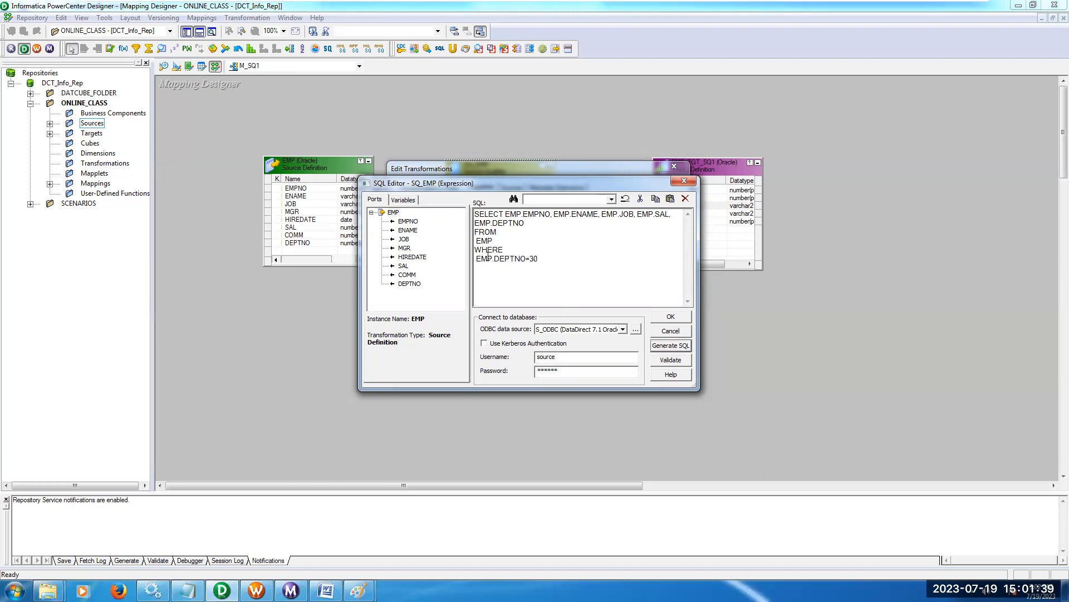
drag(474, 249, 548, 262)
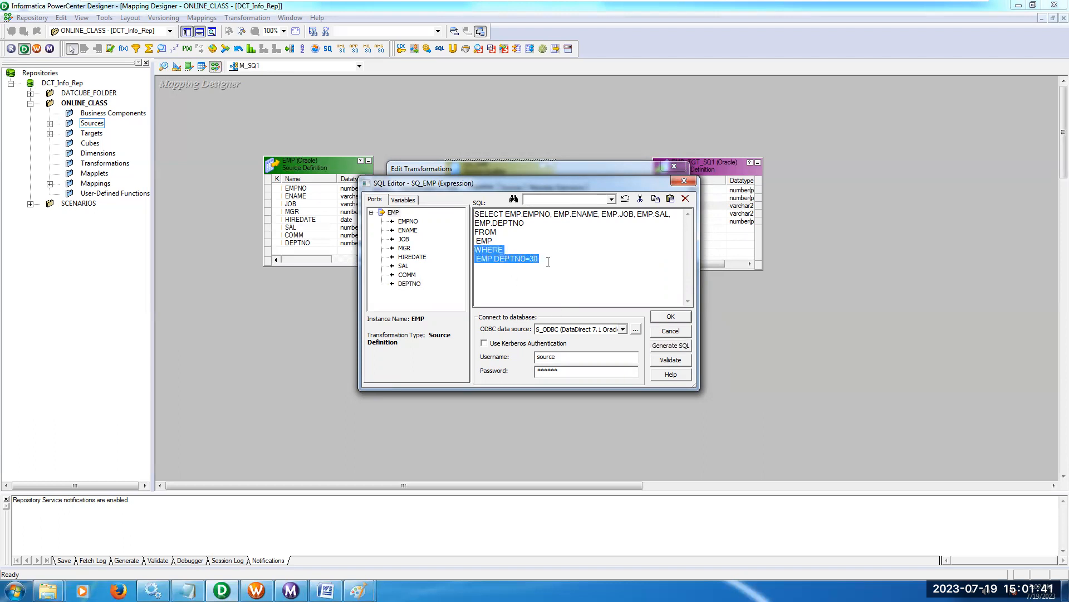
click(670, 316)
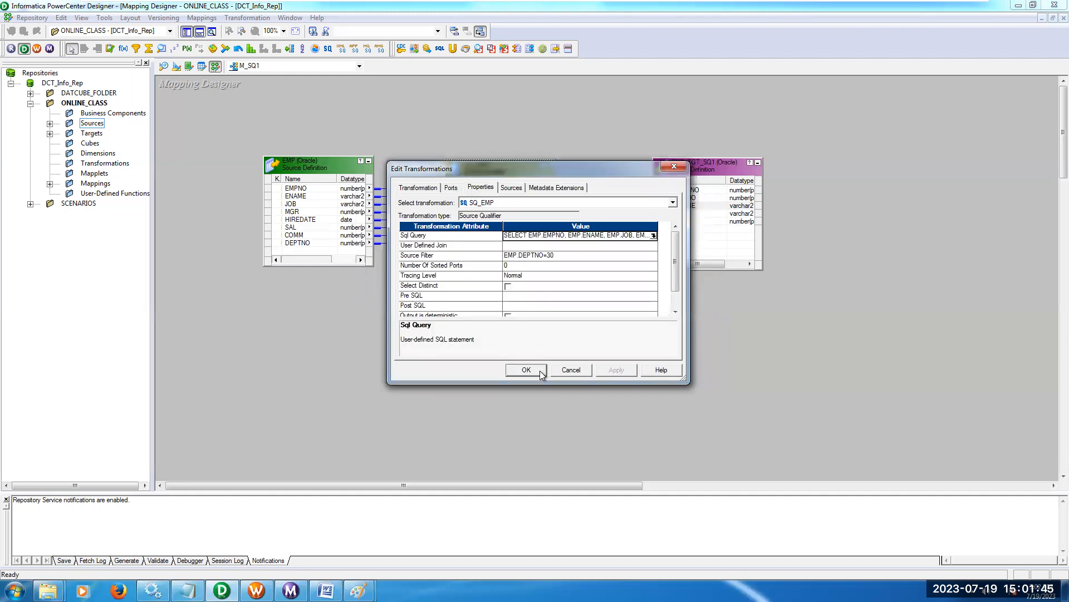
click(539, 370)
key(ctrl+s)
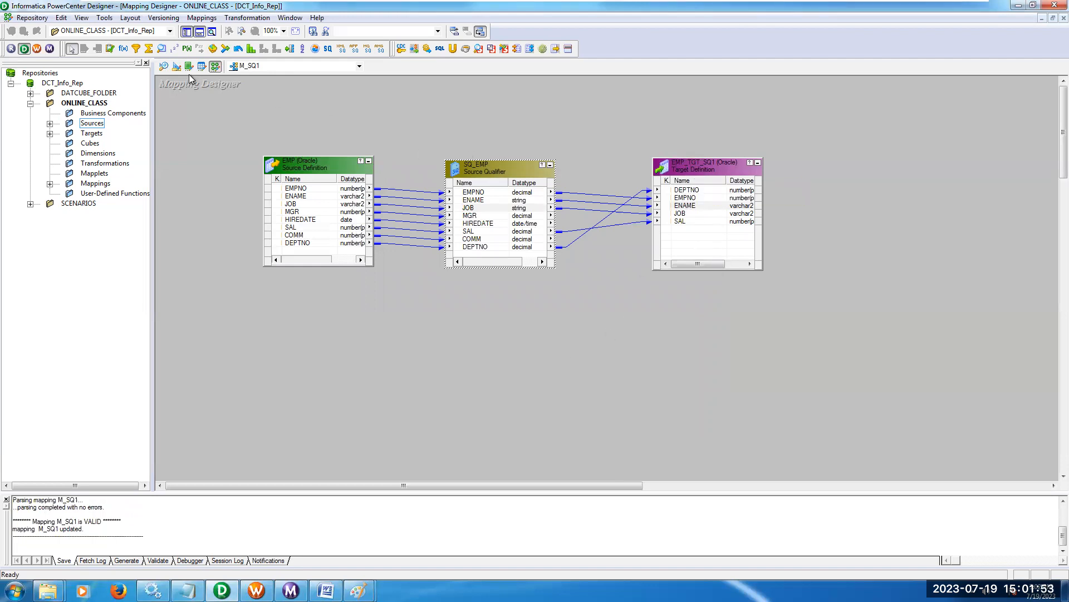
Open Generate/Execute SQL for the targets in Target Designer and connect to T_ODBC with the database username and password.
click(177, 66)
click(198, 17)
click(259, 272)
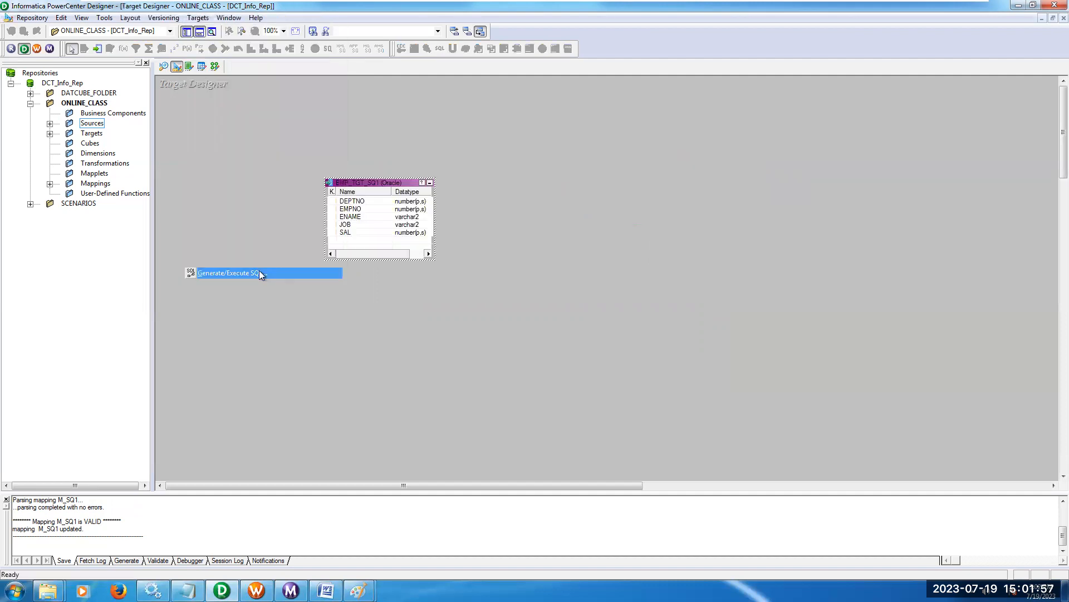
click(693, 326)
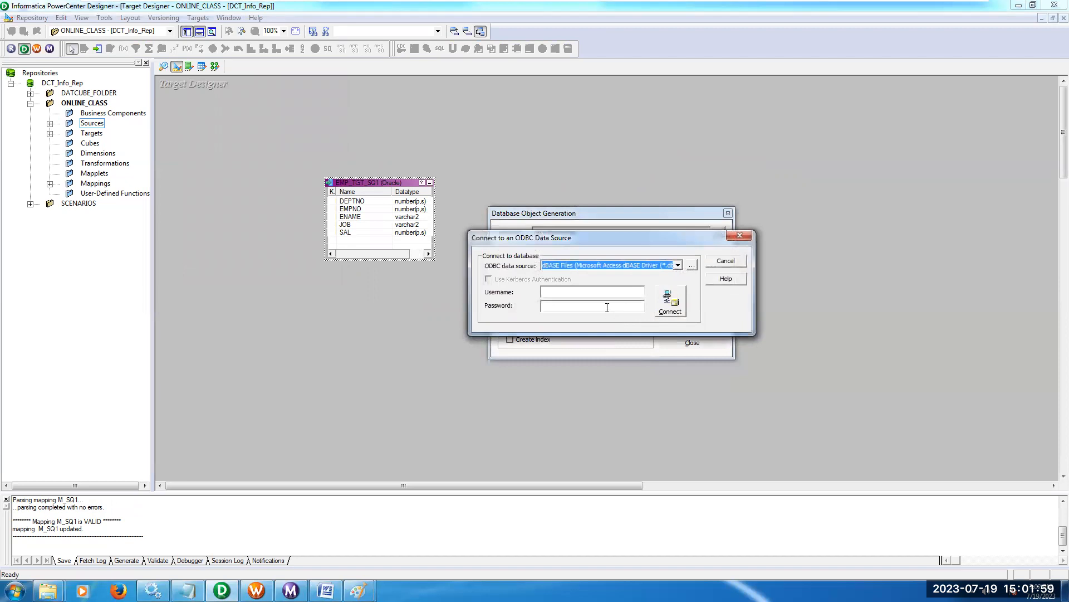
text(target)
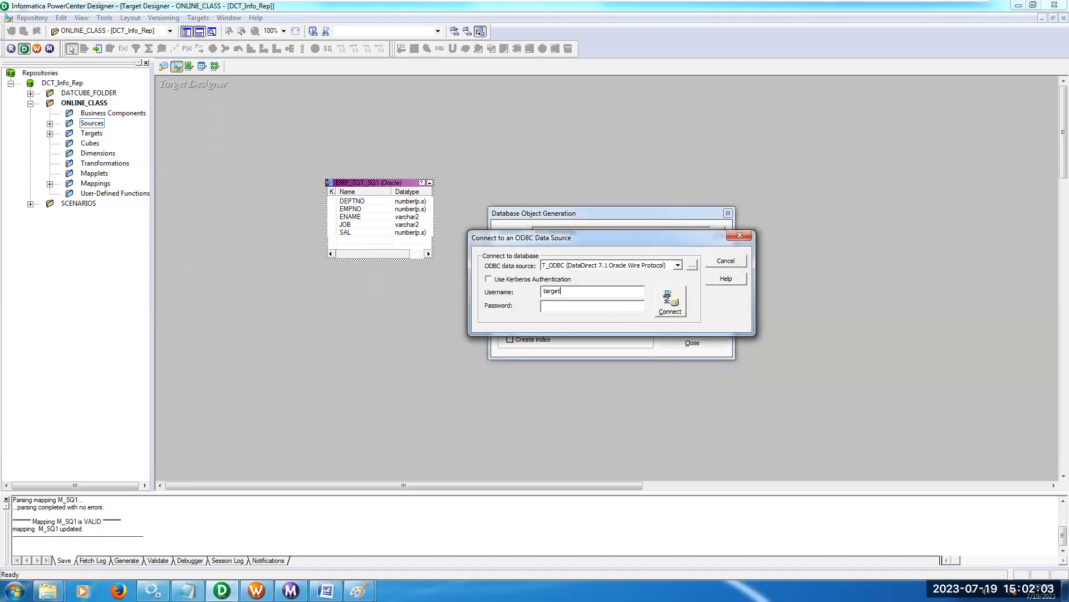
double_click(610, 294)
key(Tab)
text(target)
click(681, 302)
Generate and execute the SQL for all target tables, overwriting MKTABLES.SQL, and save the folder.
click(675, 305)
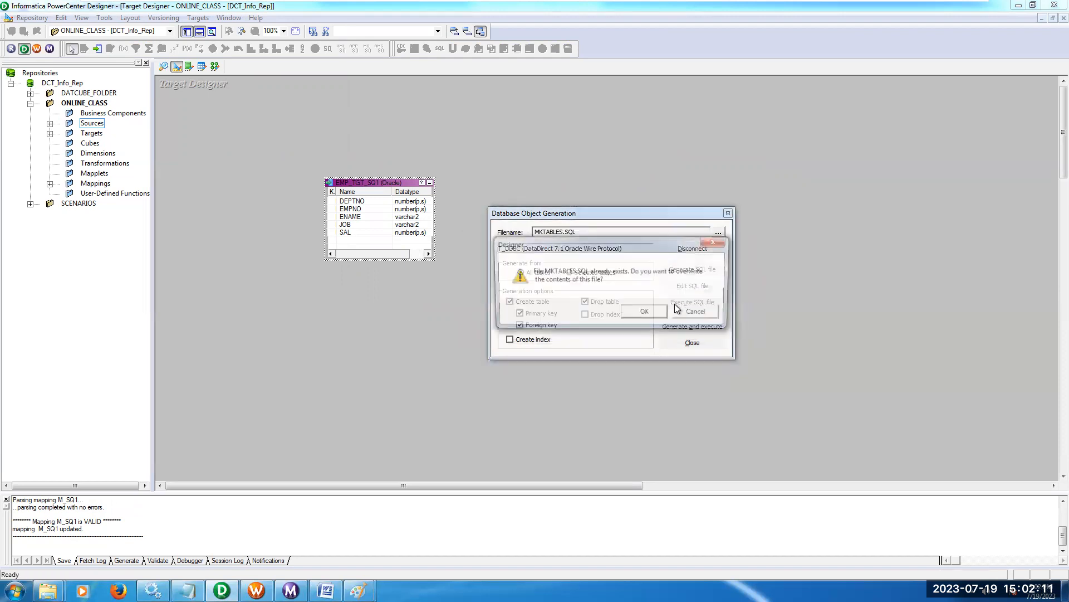
click(657, 312)
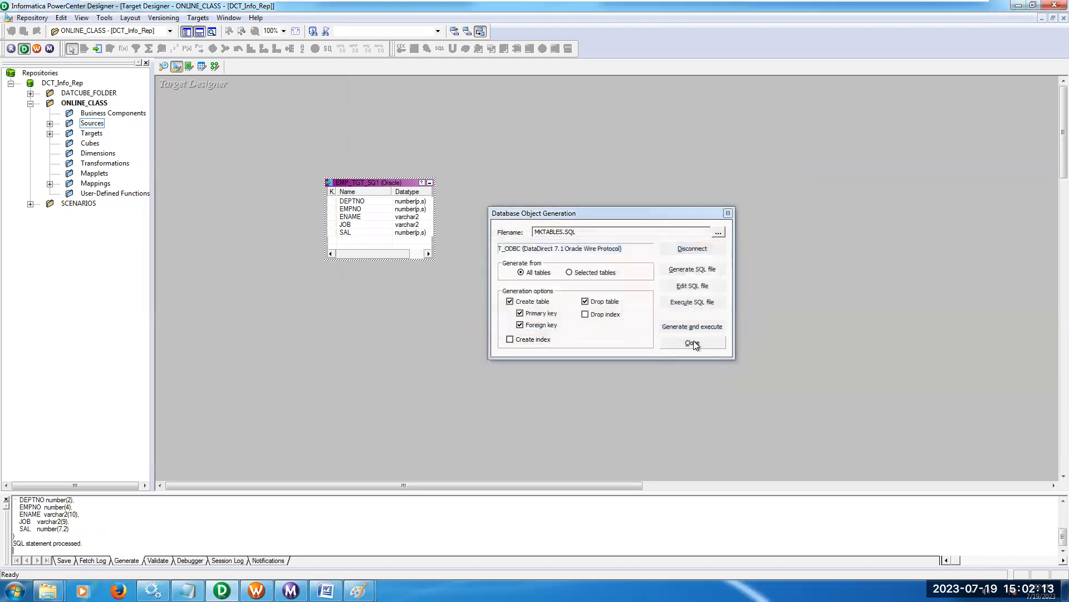
click(693, 343)
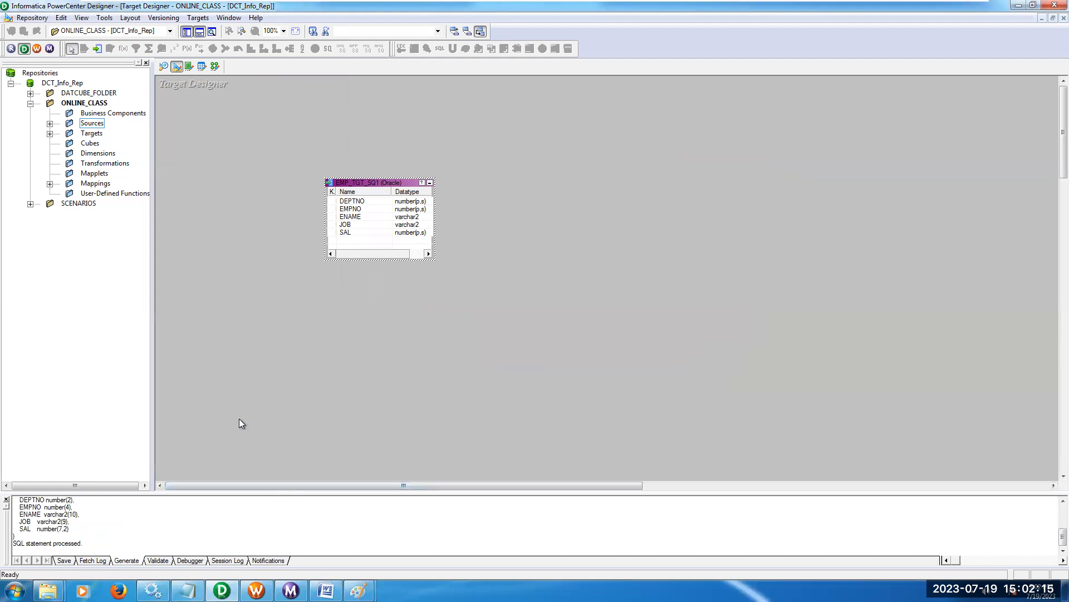
key(ctrl+s)
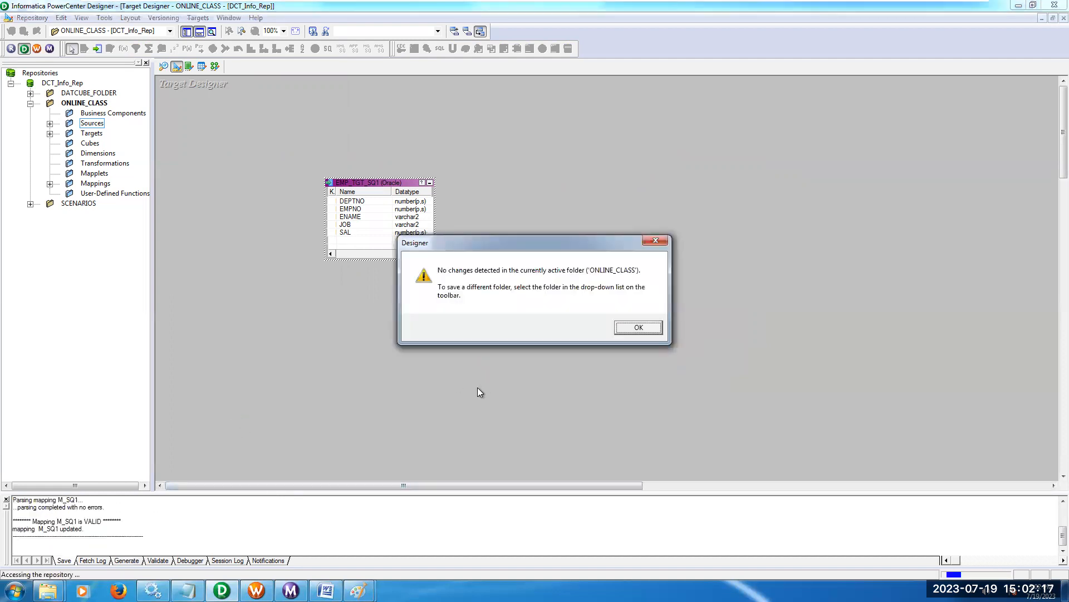
click(637, 328)
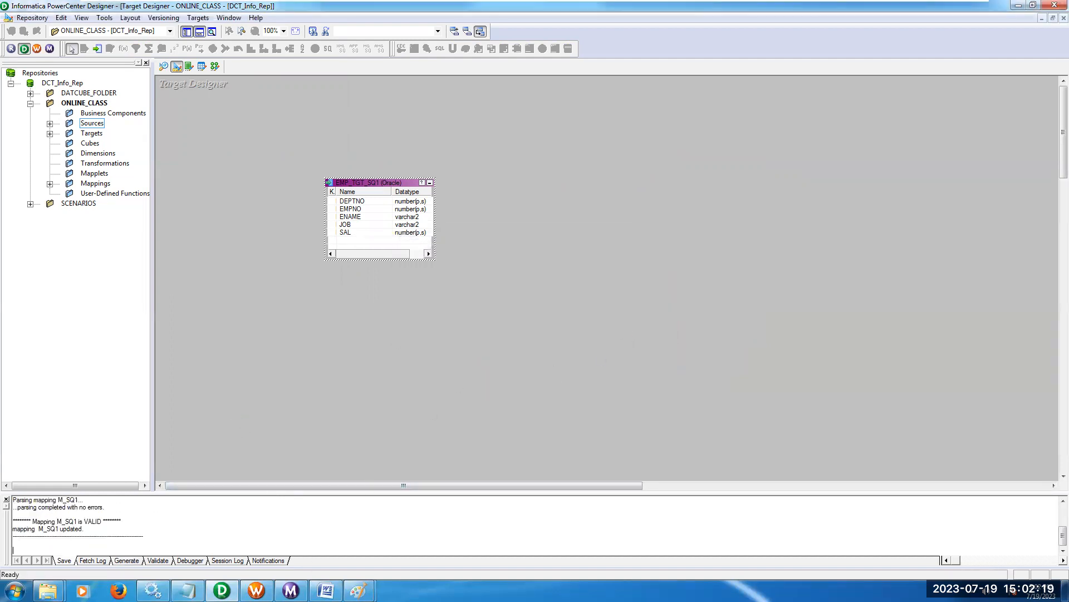
Switch to PowerCenter Workflow Manager, validate session S_SQ1 and start workflow WF_SQ1 from the Start task.
click(215, 67)
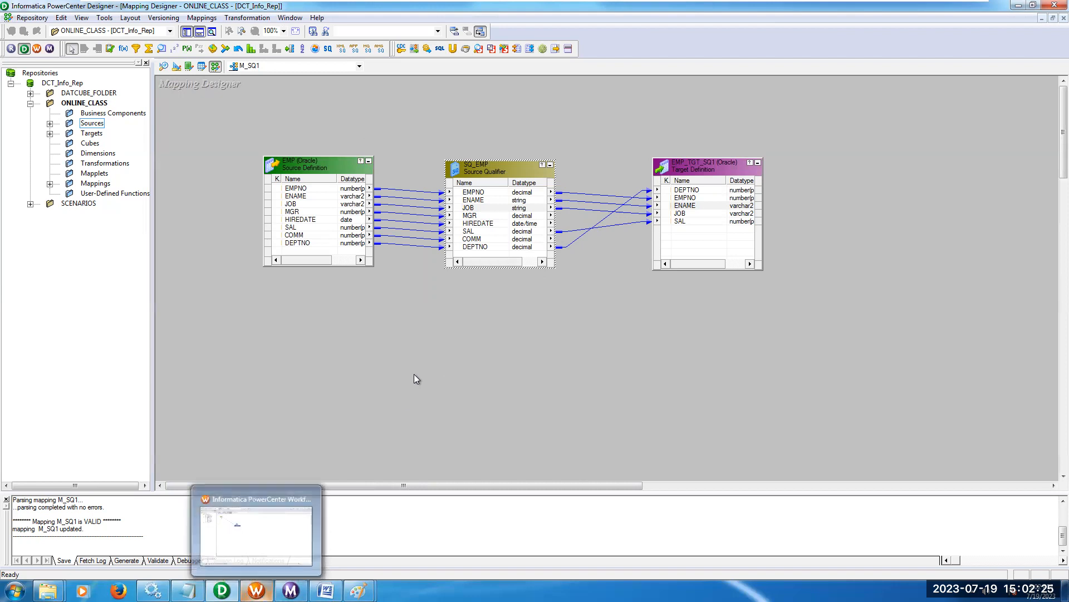
click(256, 590)
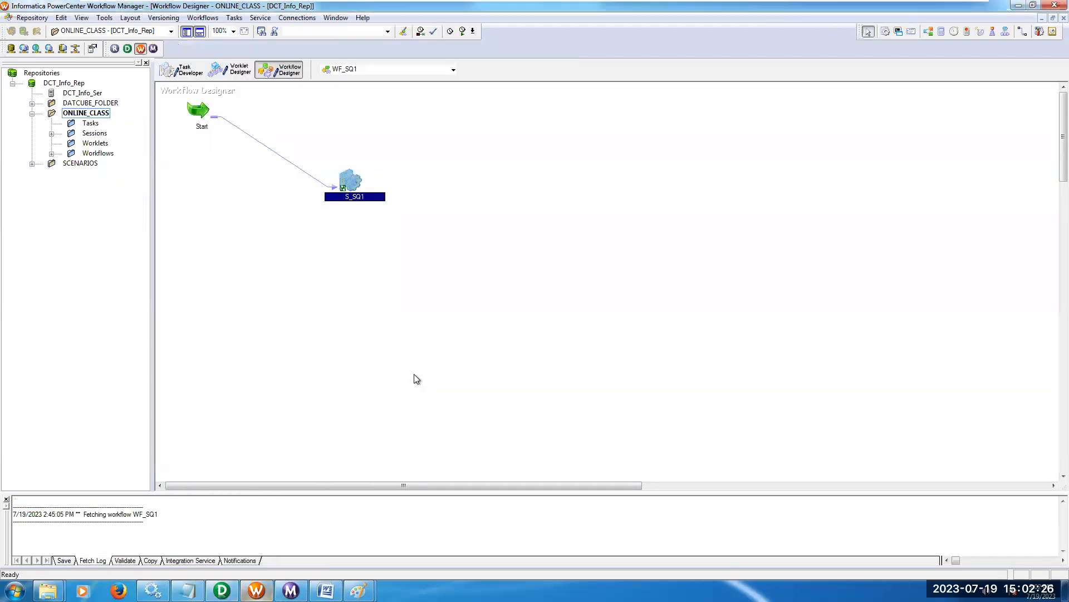
right_click(351, 185)
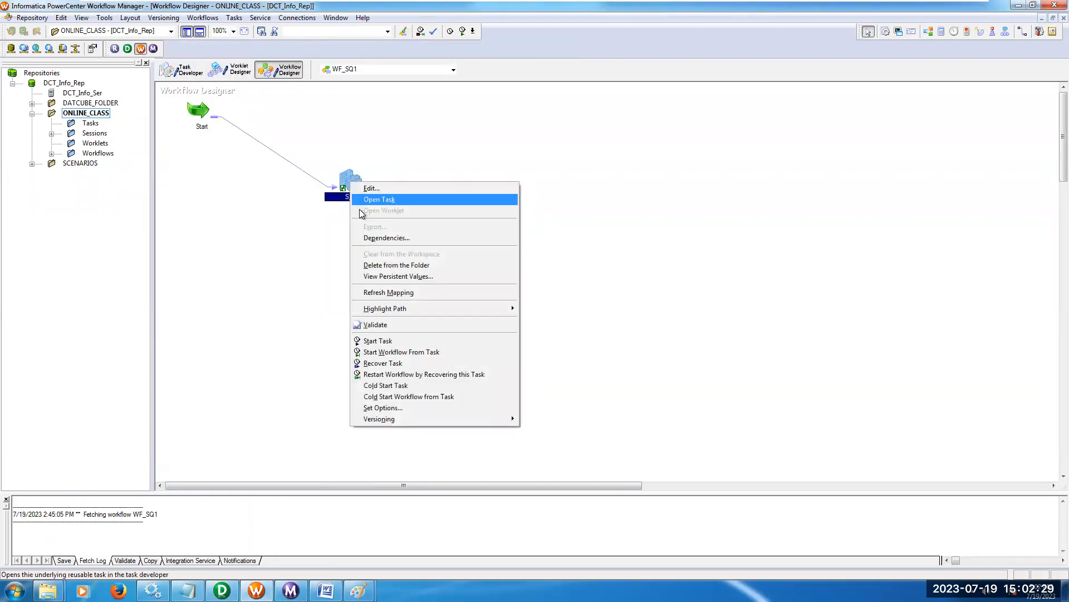
click(388, 327)
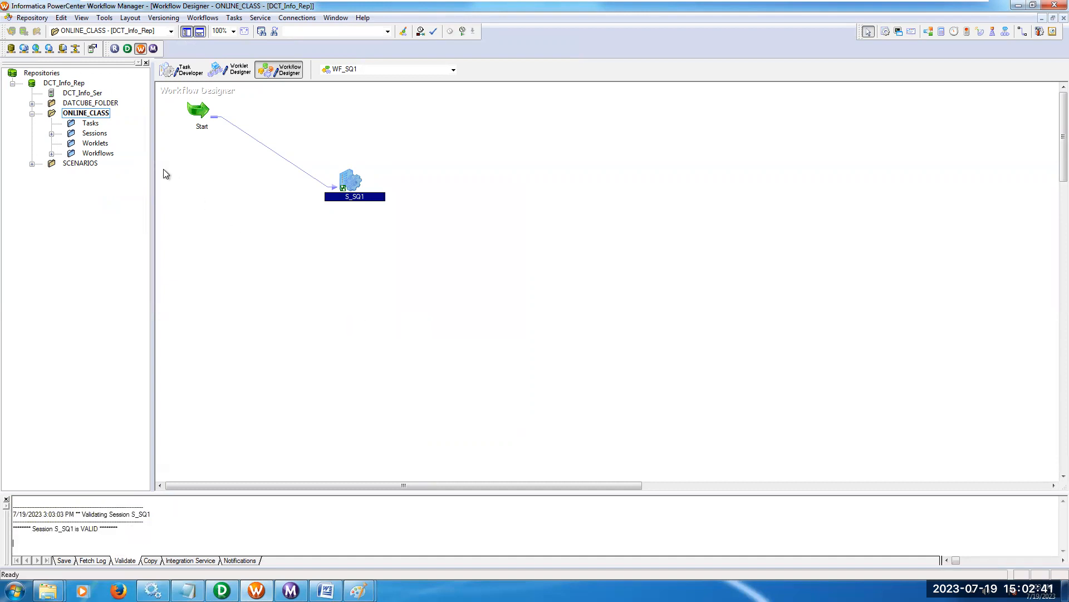
right_click(205, 112)
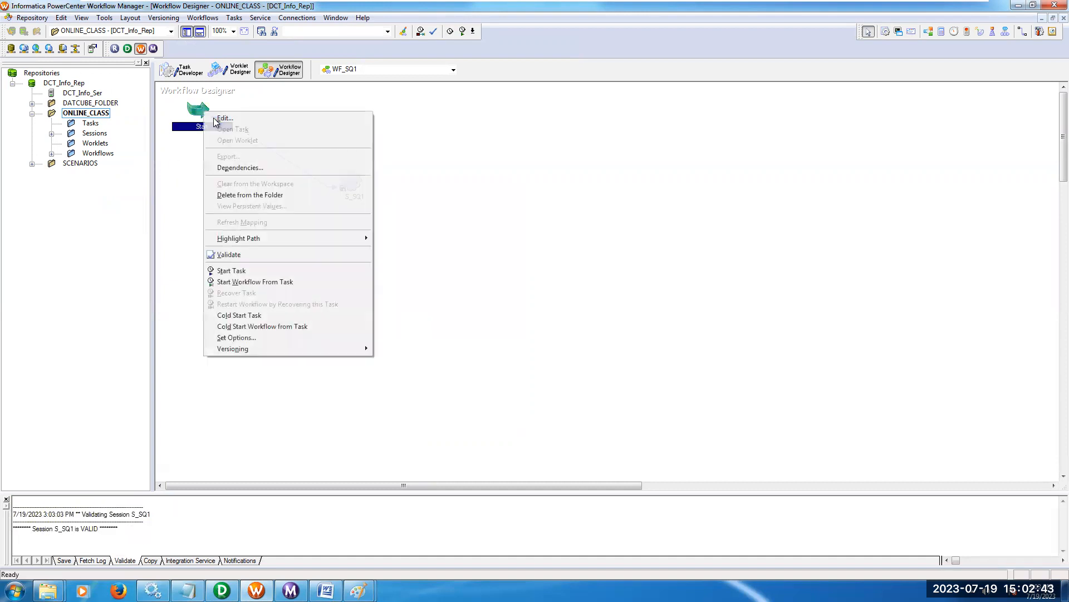
click(265, 281)
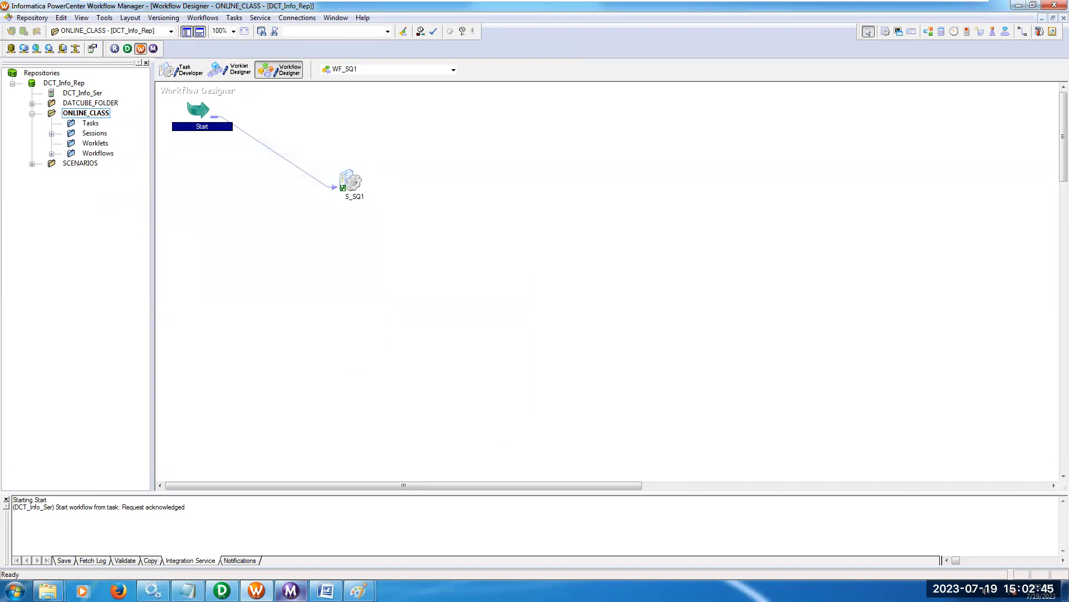
Switch to PowerCenter Workflow Monitor and show the run properties of session S_SQ1 in an enlarged pane.
click(297, 589)
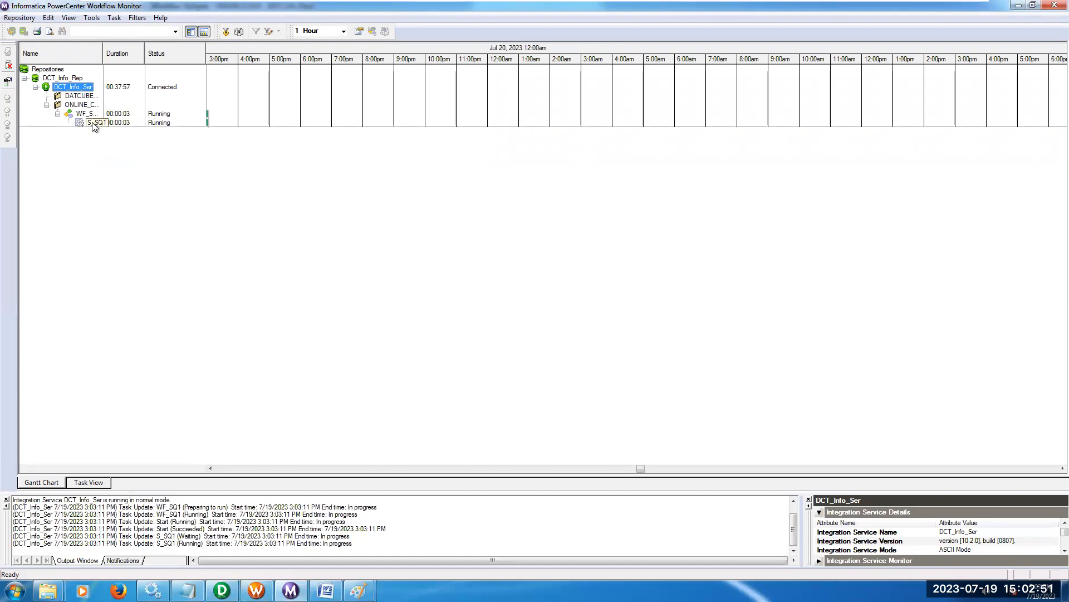
right_click(93, 124)
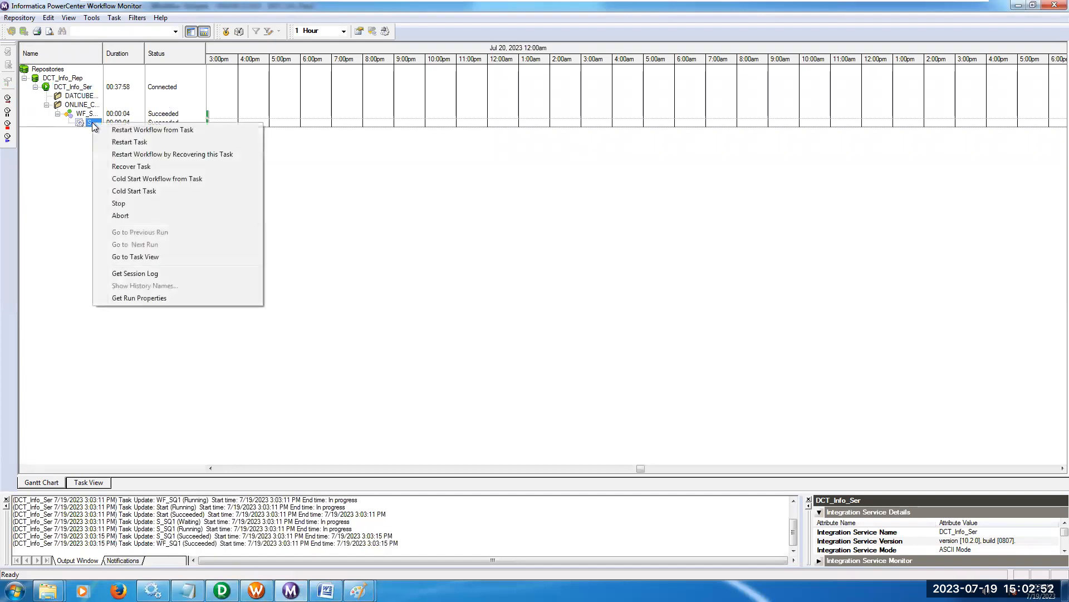
click(133, 298)
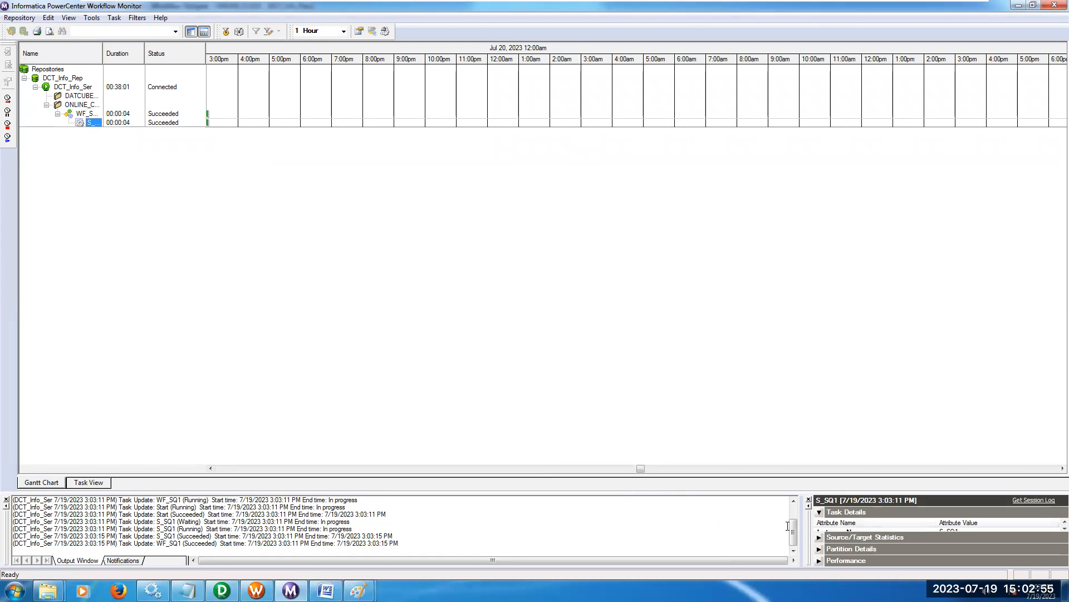
drag(275, 517, 106, 516)
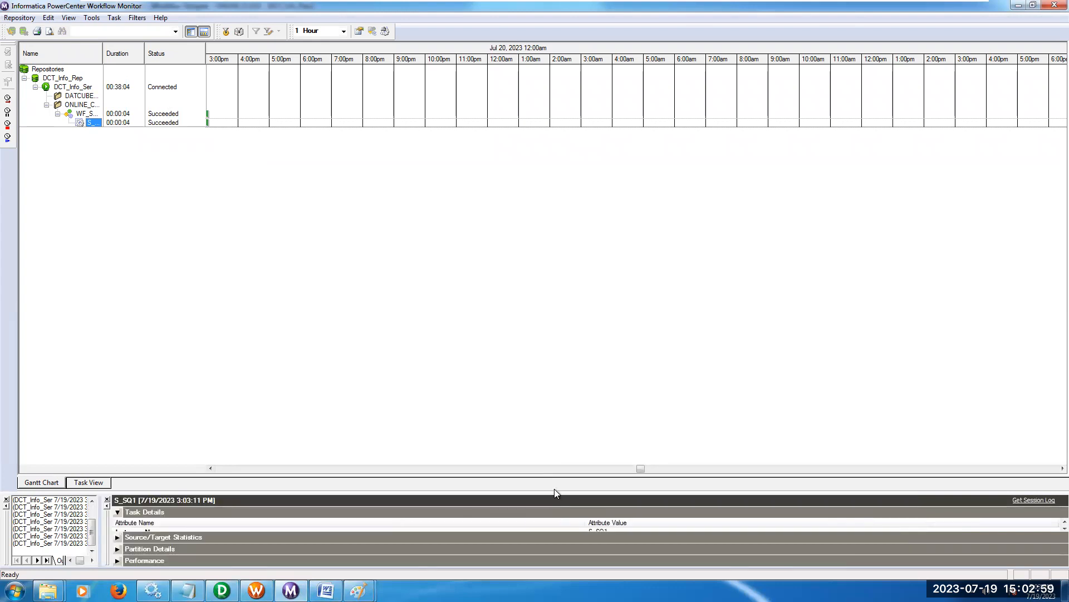
drag(555, 491, 533, 335)
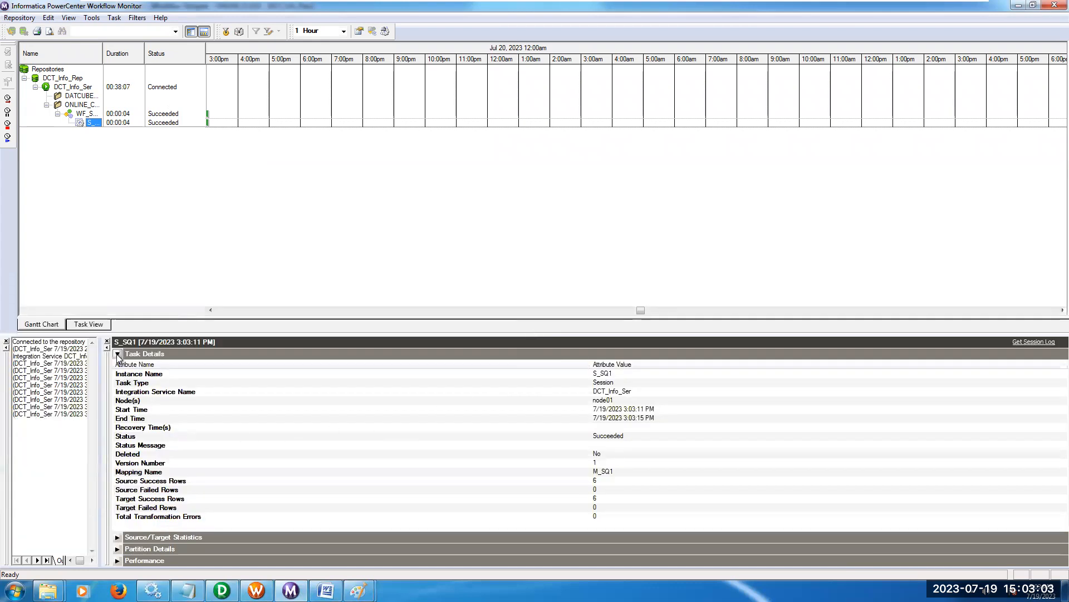
Examine the Source/Target Statistics of S_SQ1 for the row counts of SQ_EMP and EMP_TGT_SQ1.
click(118, 354)
click(118, 366)
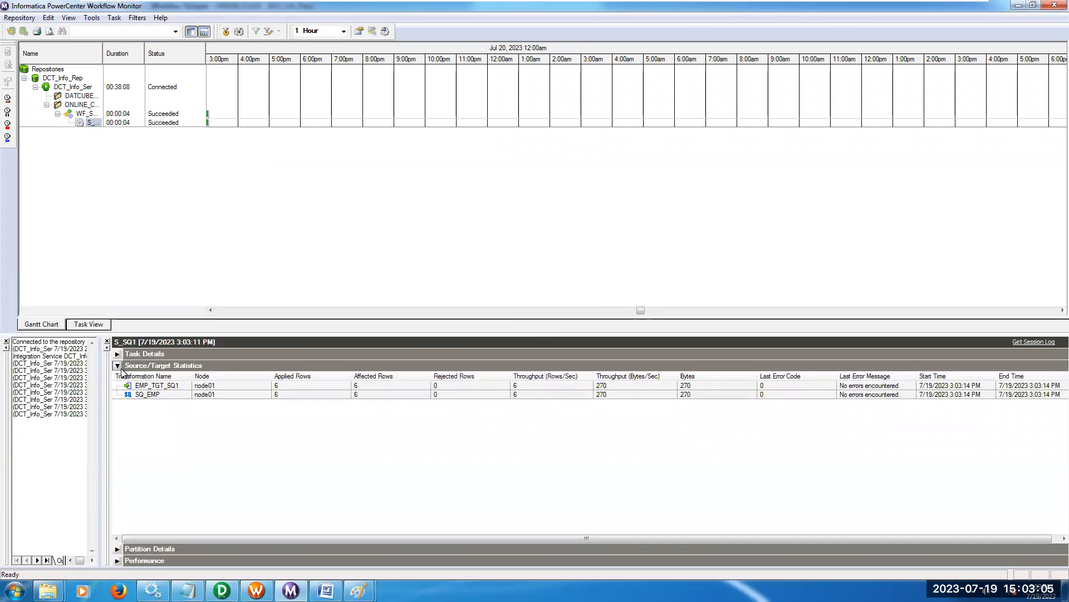
click(279, 393)
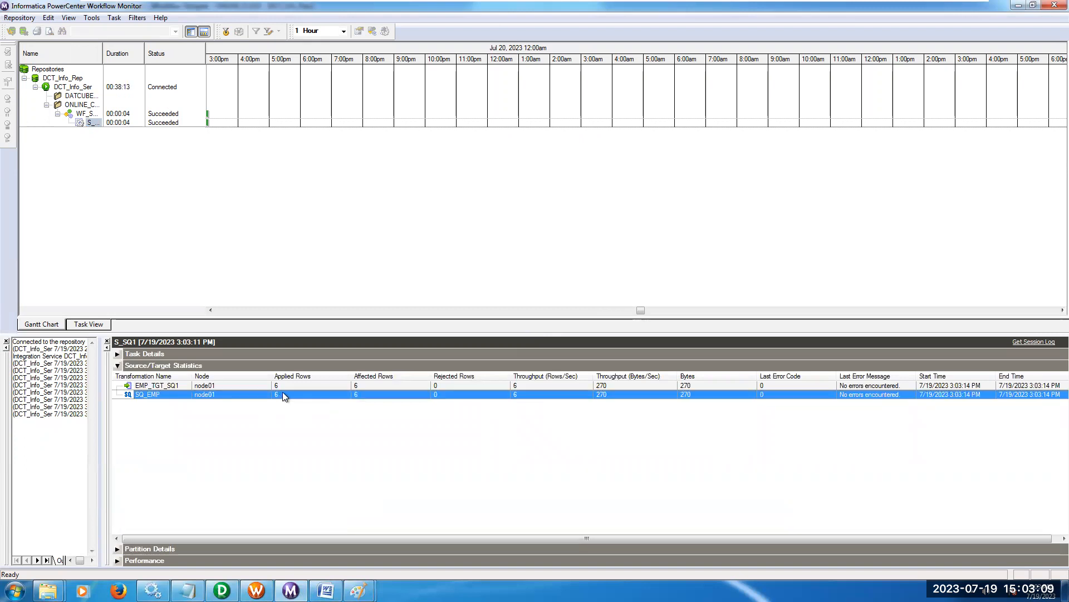
click(284, 388)
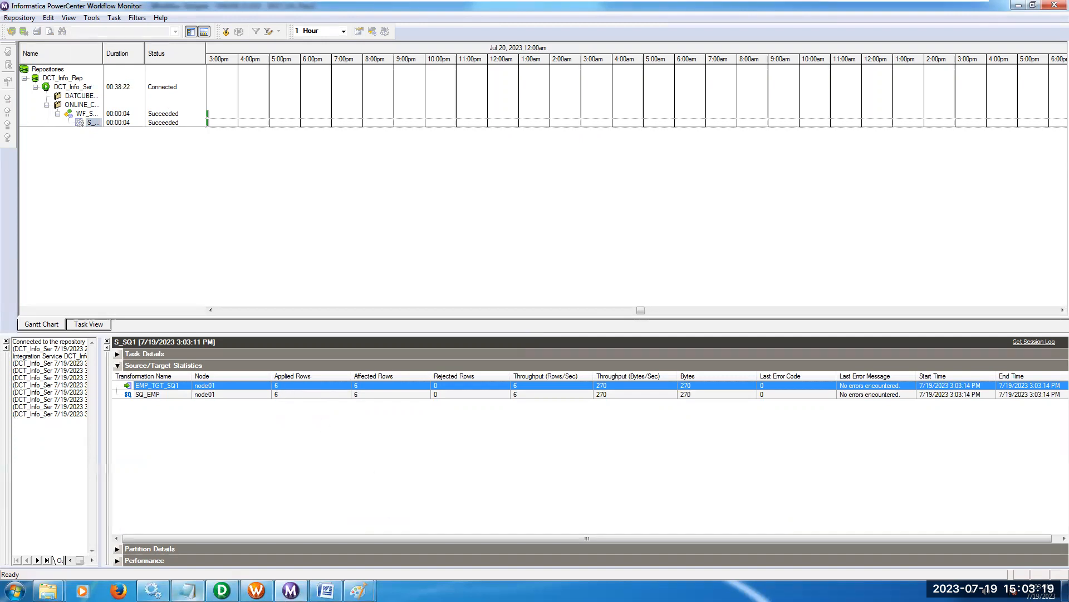
Switch to the SQL_SQ_FIL drawing in Paint, outline WHERE DEPTNO=30, brush curves to two circled 6s and tick SQ_EMP.
mouse_move(359, 590)
click(335, 517)
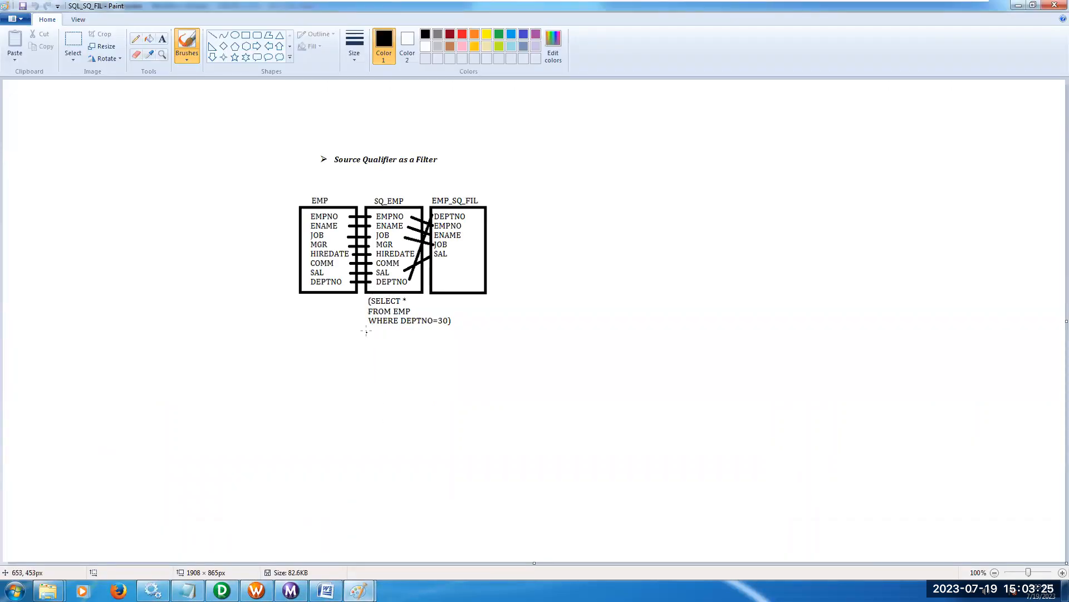
mouse_move(365, 329)
mouse_down()
mouse_move(452, 331)
mouse_move(455, 317)
mouse_move(360, 319)
mouse_move(374, 332)
mouse_move(339, 317)
mouse_move(327, 401)
mouse_move(300, 432)
mouse_move(310, 435)
mouse_up()
mouse_move(293, 435)
mouse_down()
mouse_move(311, 442)
mouse_move(320, 417)
mouse_move(310, 410)
mouse_move(308, 341)
mouse_up()
mouse_move(313, 304)
mouse_down()
mouse_move(397, 280)
mouse_move(476, 374)
mouse_move(495, 417)
mouse_move(486, 427)
mouse_move(524, 412)
mouse_move(493, 396)
mouse_up()
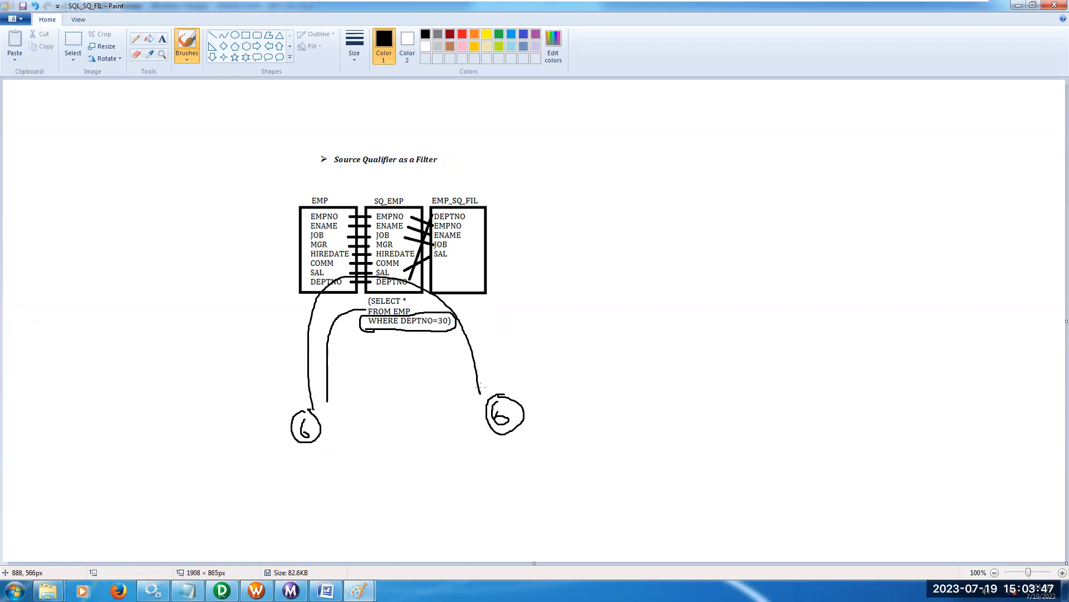
mouse_move(384, 182)
mouse_down()
mouse_move(391, 192)
mouse_move(417, 170)
mouse_up()
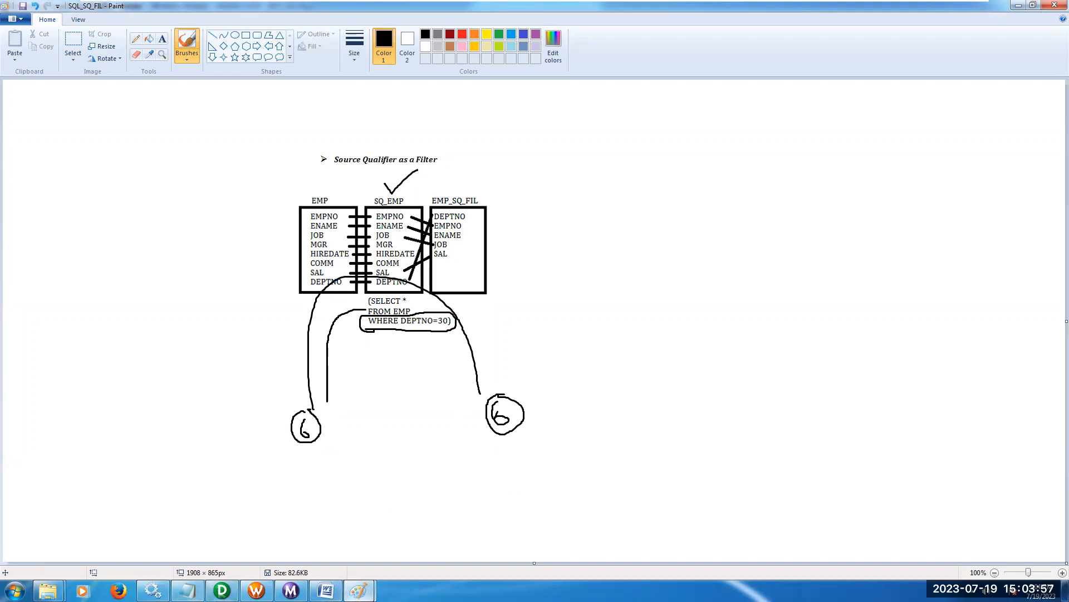
Switch to the SQL_SQ_JNR drawing in Paint and underline the join condition (DEPTNO=IN_DEPTNO) in black.
mouse_move(359, 591)
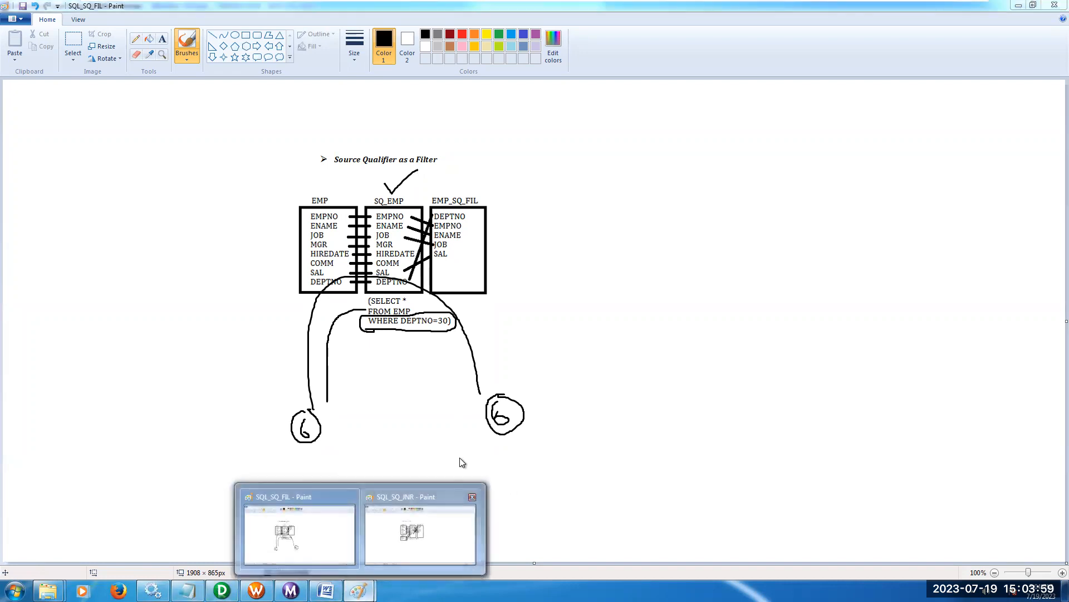
click(421, 532)
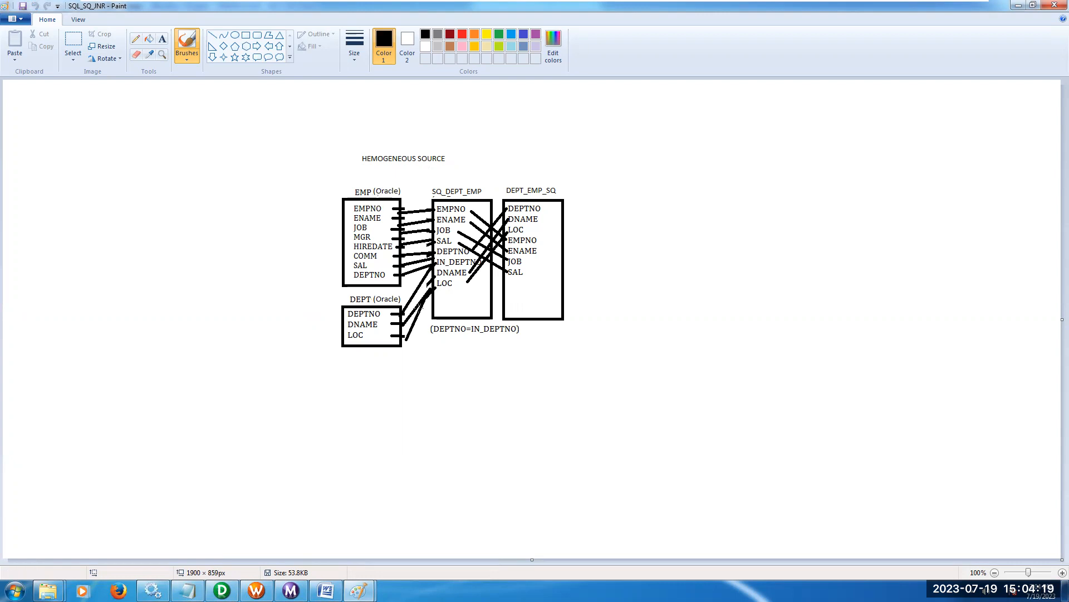
drag(430, 342, 514, 341)
Draw red rectangles around DNAME and LOC in DEPT_EMP_SQ and around the (DEPTNO=IN_DEPTNO) condition.
click(247, 37)
click(462, 35)
drag(498, 214, 571, 234)
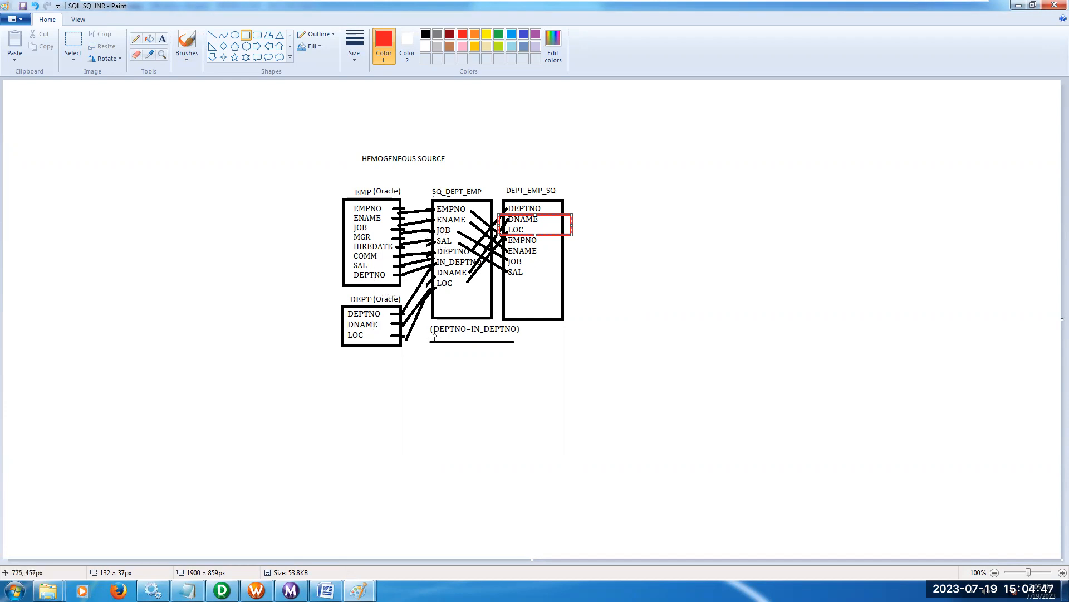
drag(427, 320, 522, 339)
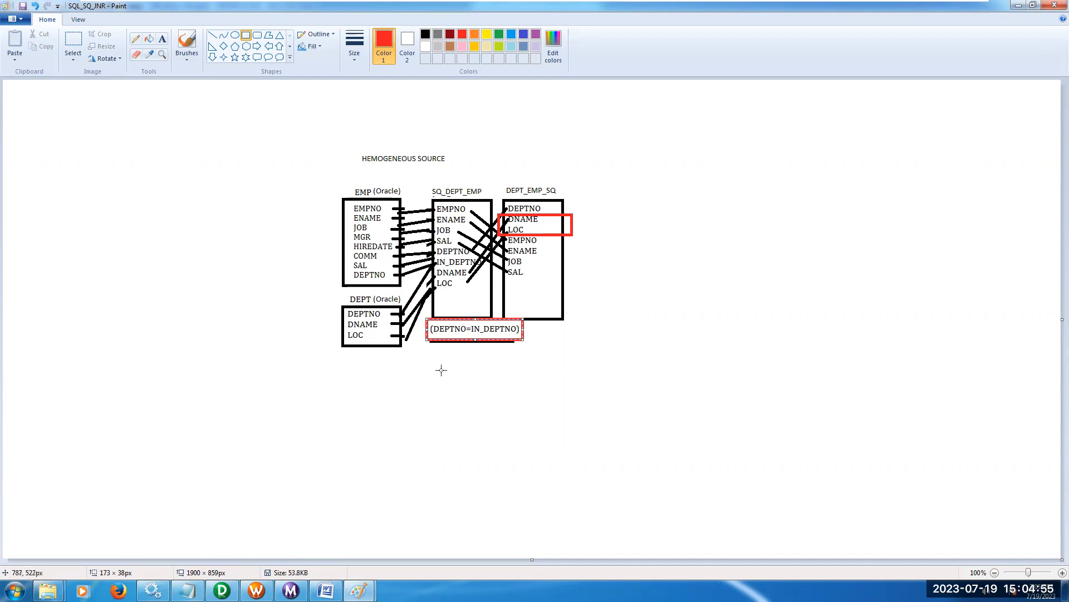
Switch to PowerCenter Designer, clear the Target Designer workspace and add the S_ODBC source EMP as a target definition.
click(229, 590)
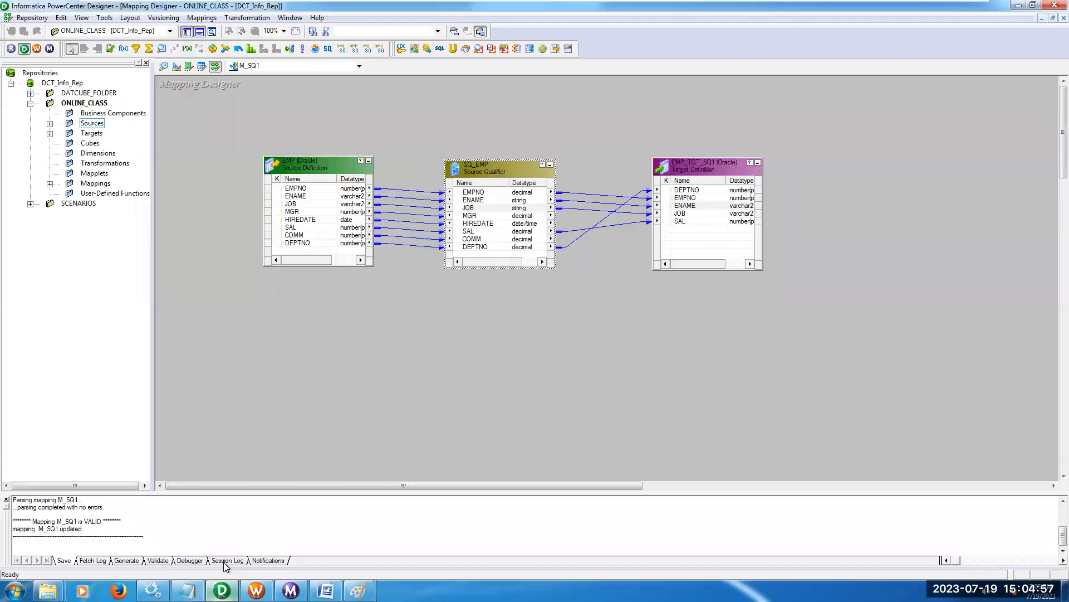
click(177, 67)
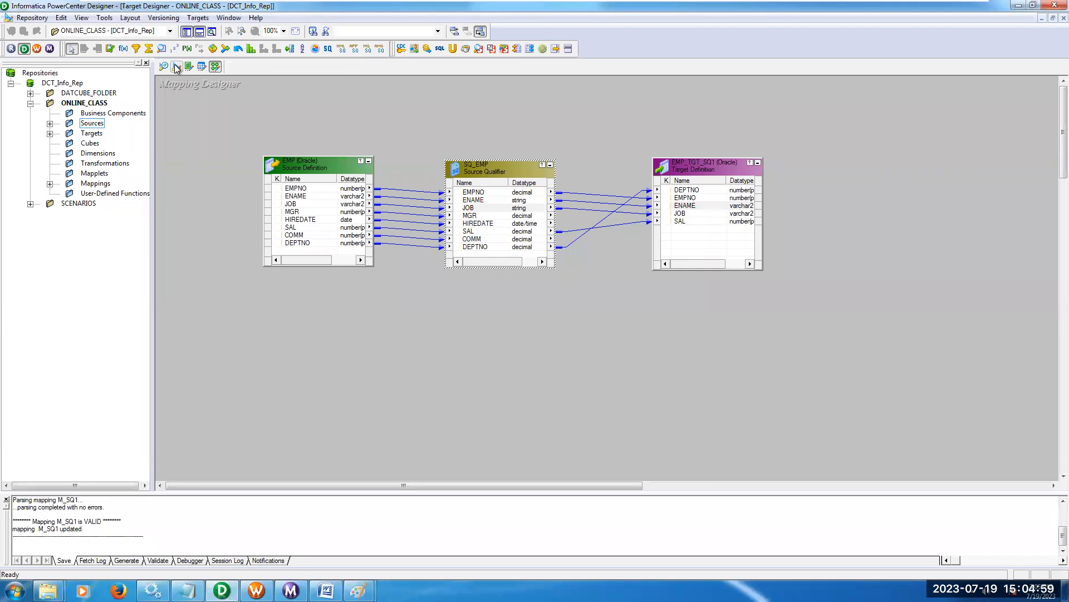
right_click(492, 161)
click(504, 178)
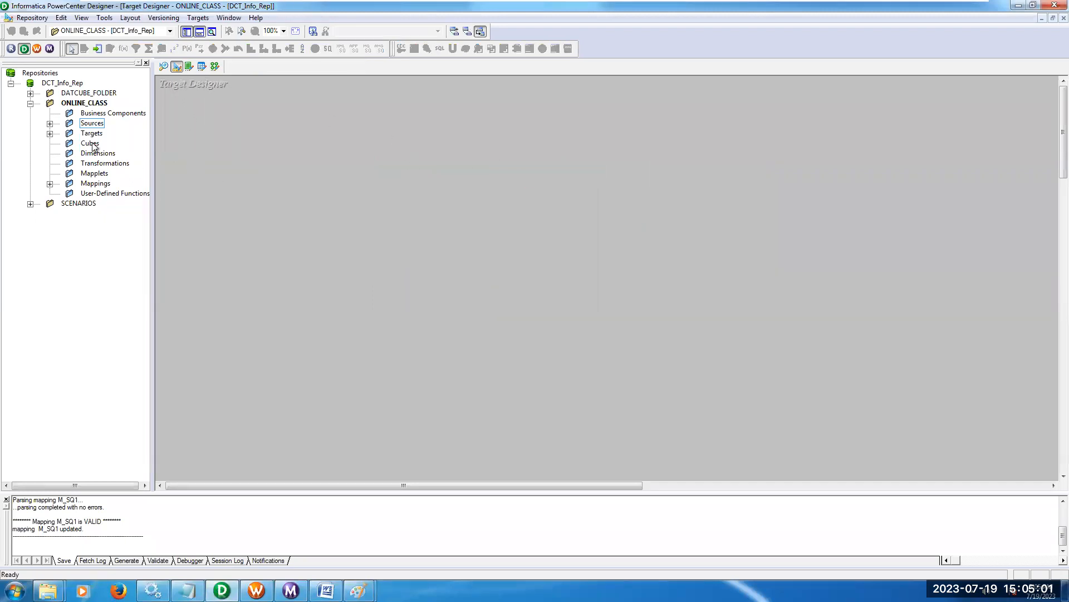
click(50, 123)
click(69, 133)
drag(126, 143, 345, 166)
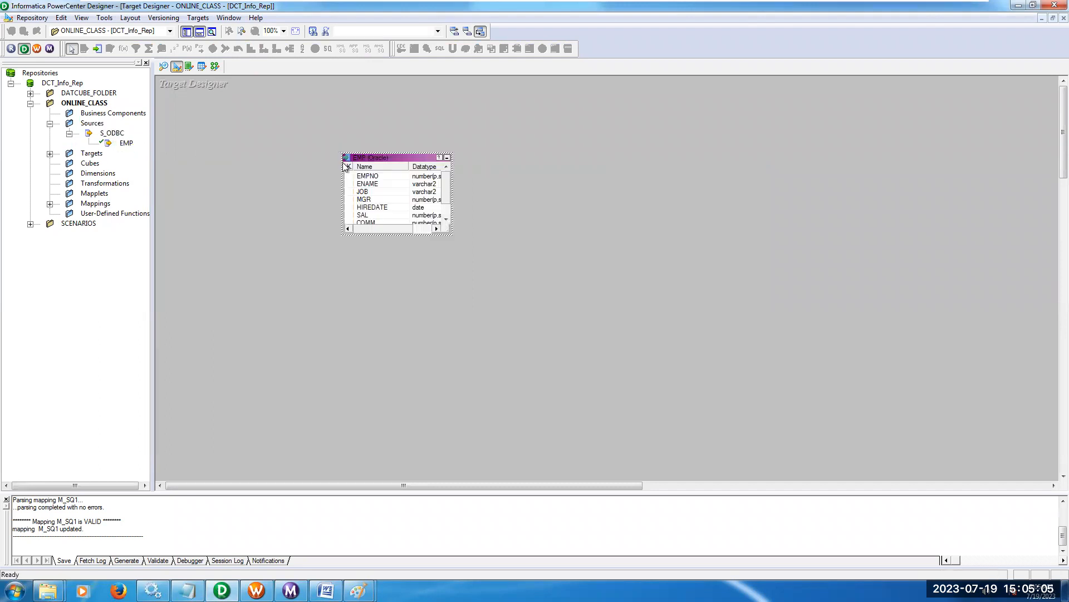
Open the EMP target definition for editing and rename the table as EMP_SQ_JNR.
double_click(378, 161)
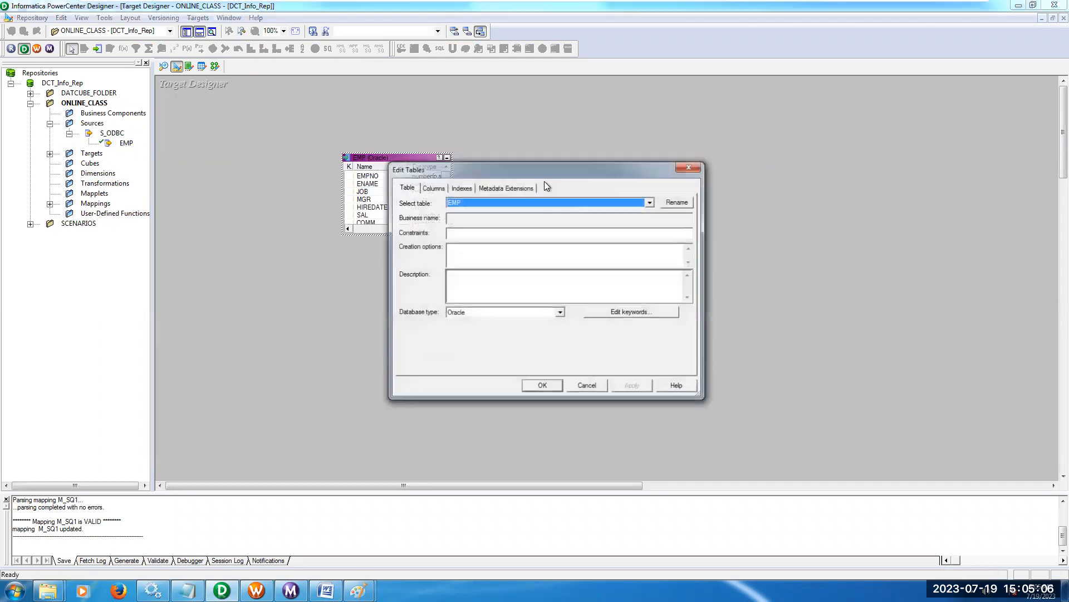
click(676, 201)
click(461, 278)
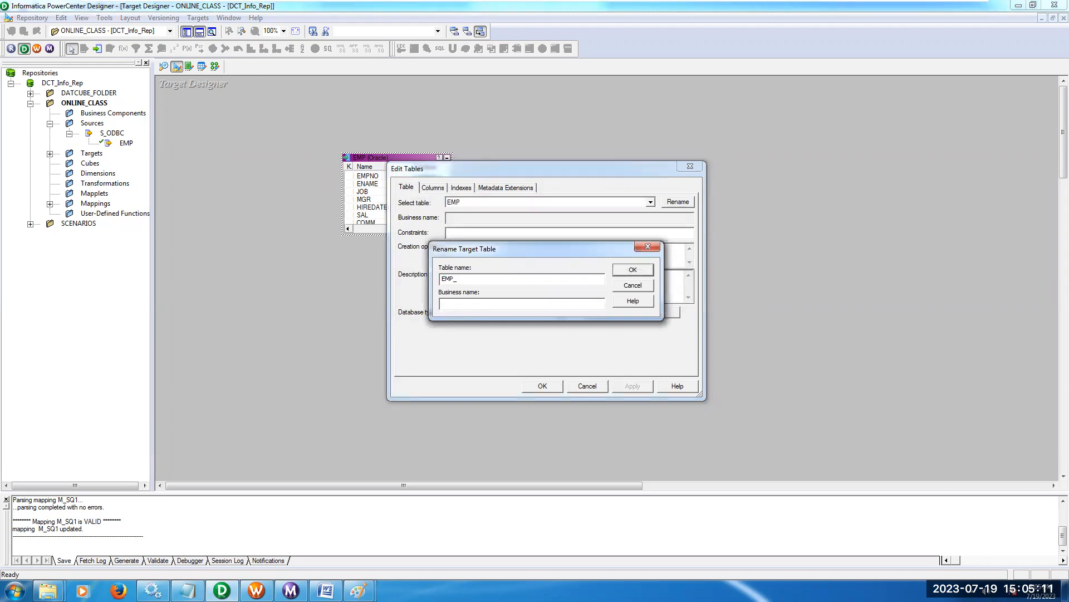
text(_SQ_JN)
click(629, 271)
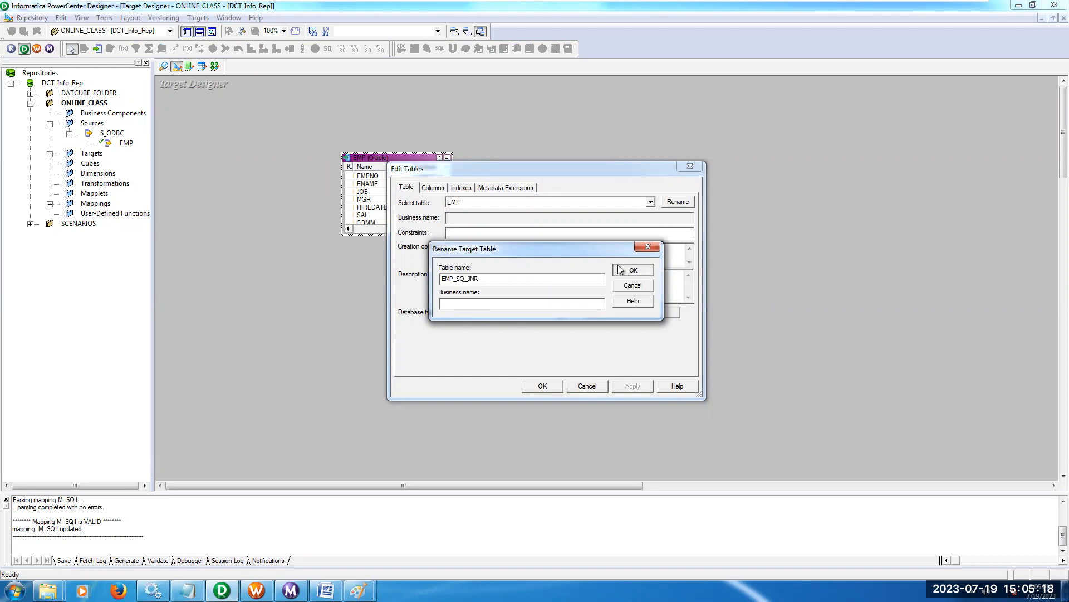
Remove the HIREDATE, COMM and MGR columns from the EMP_SQ_JNR target table.
click(433, 187)
click(450, 277)
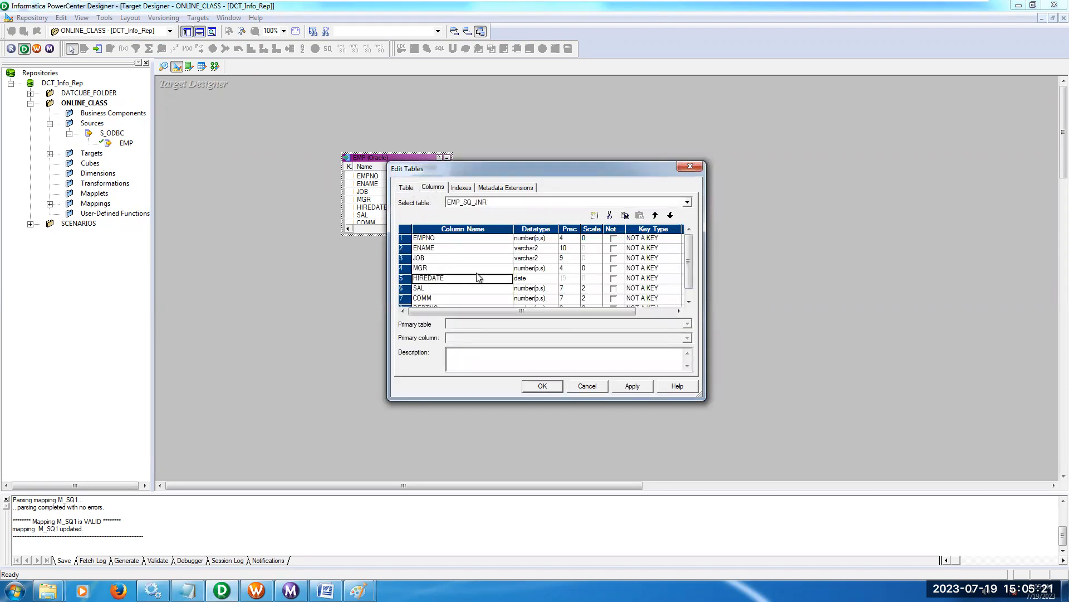
click(610, 215)
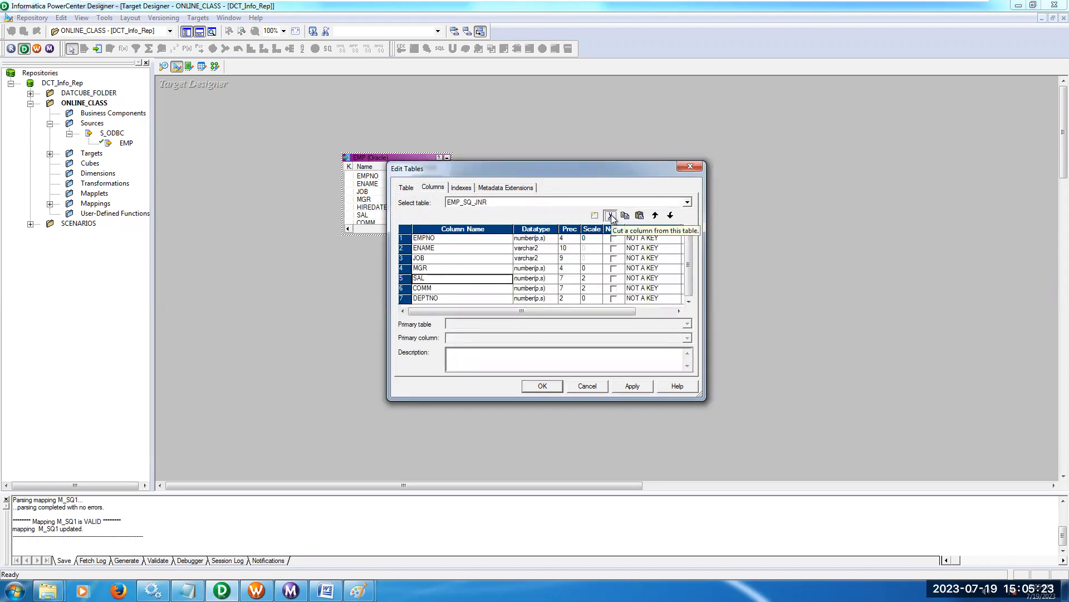
click(490, 289)
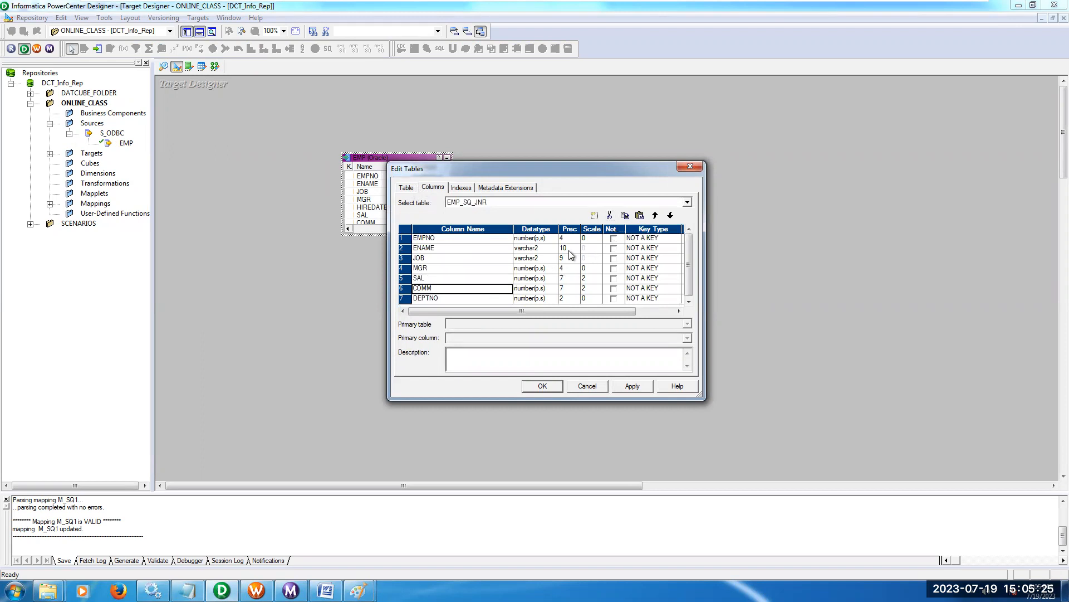
click(610, 216)
click(460, 268)
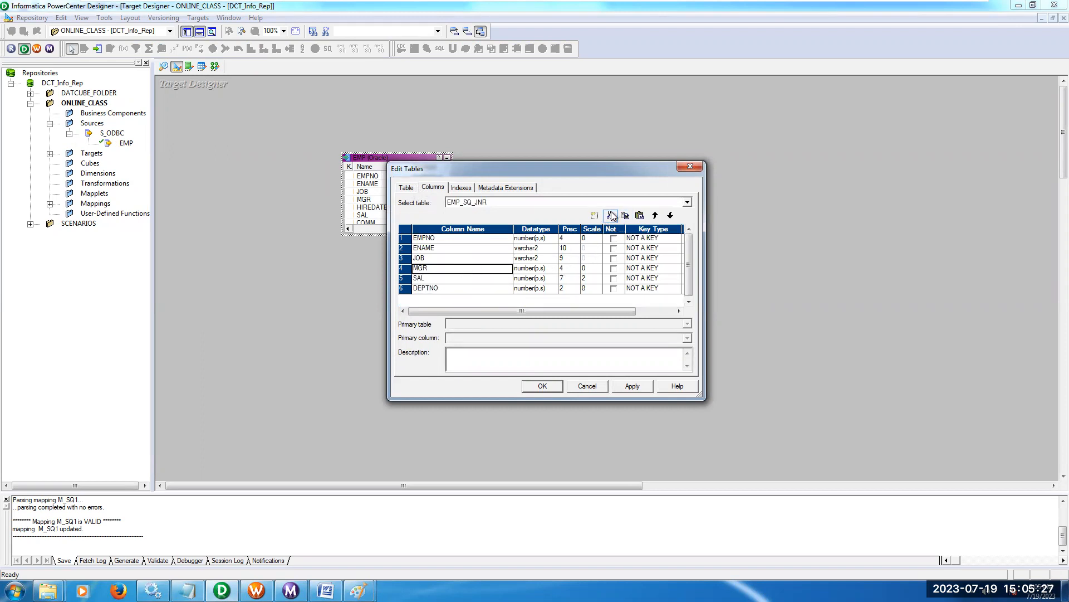
click(610, 215)
Move the DEPTNO column up to be the first column of EMP_SQ_JNR.
click(492, 277)
click(655, 215)
click(655, 216)
click(655, 215)
click(655, 215)
drag(604, 173, 730, 136)
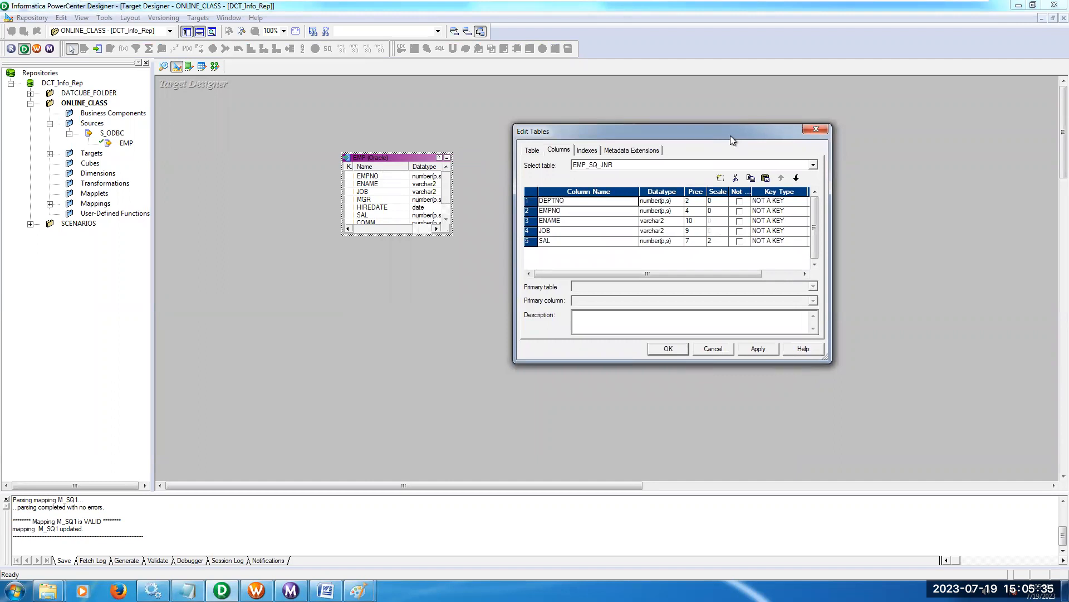
Add the columns DNAME and LOC below DEPTNO, apply the table edits and enlarge the EMP_SQ_JNR target to show all columns.
click(720, 178)
click(720, 178)
click(597, 210)
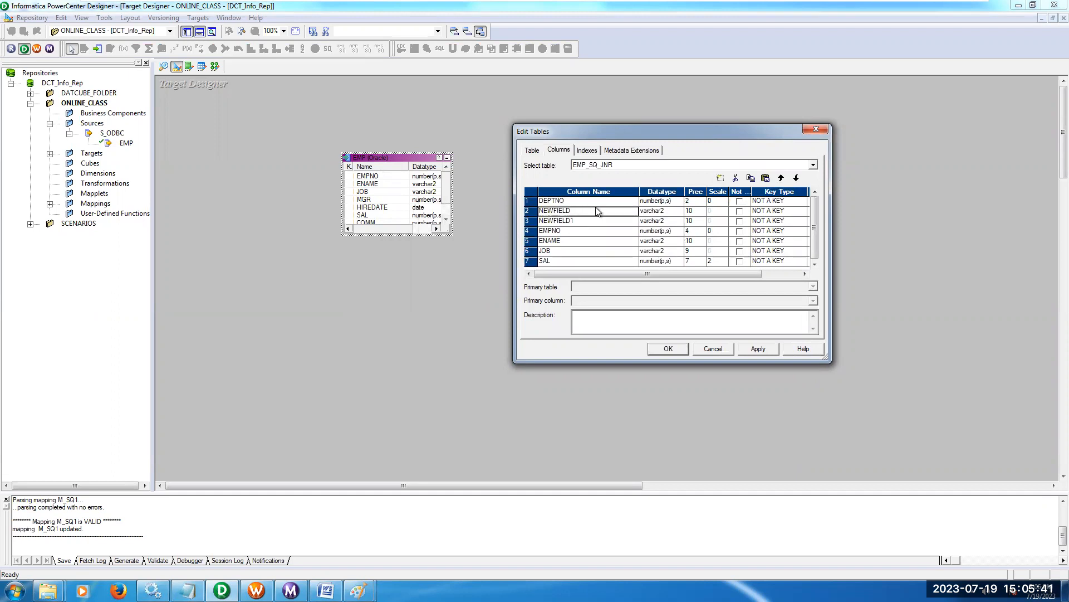
text(DNAME)
key(Down)
text(LO)
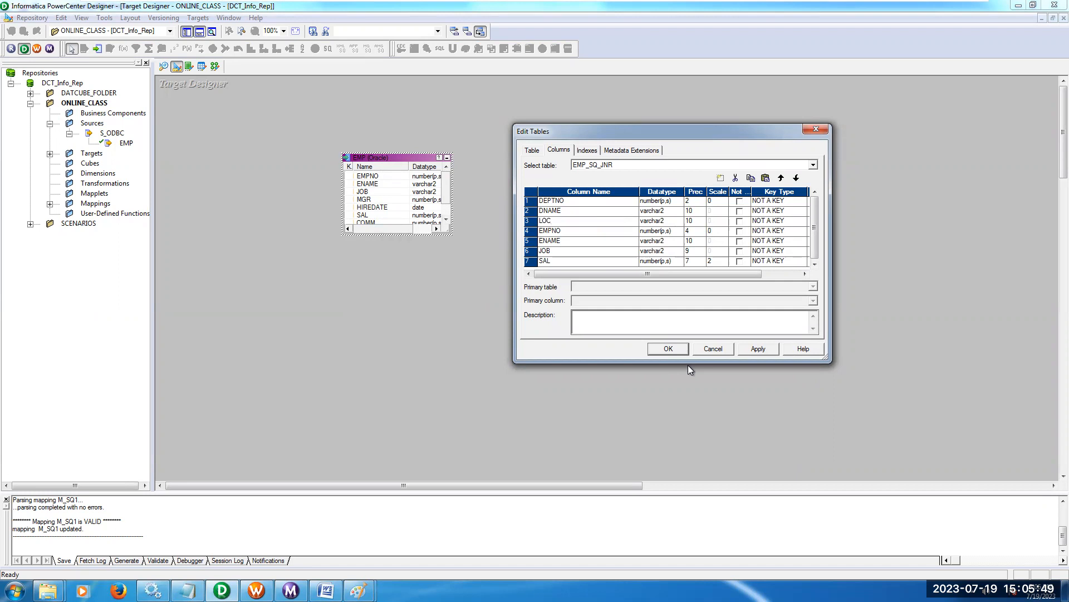
click(680, 346)
drag(421, 154, 421, 136)
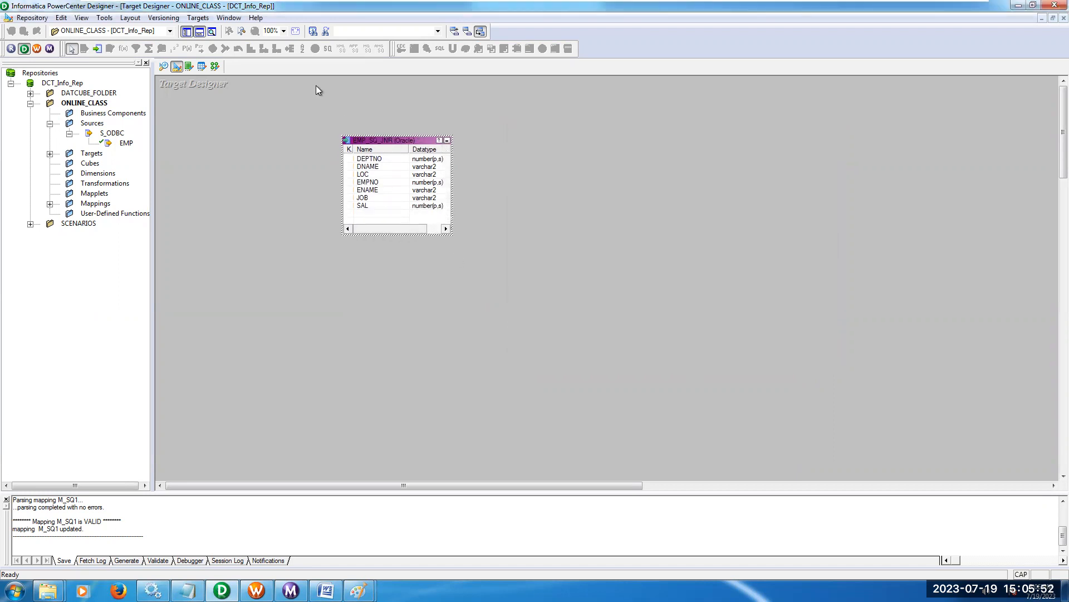
Generate and execute the SQL that creates EMP_SQ_JNR in the database, overwriting the file MKTABLES.SQL.
click(198, 17)
click(230, 272)
click(693, 326)
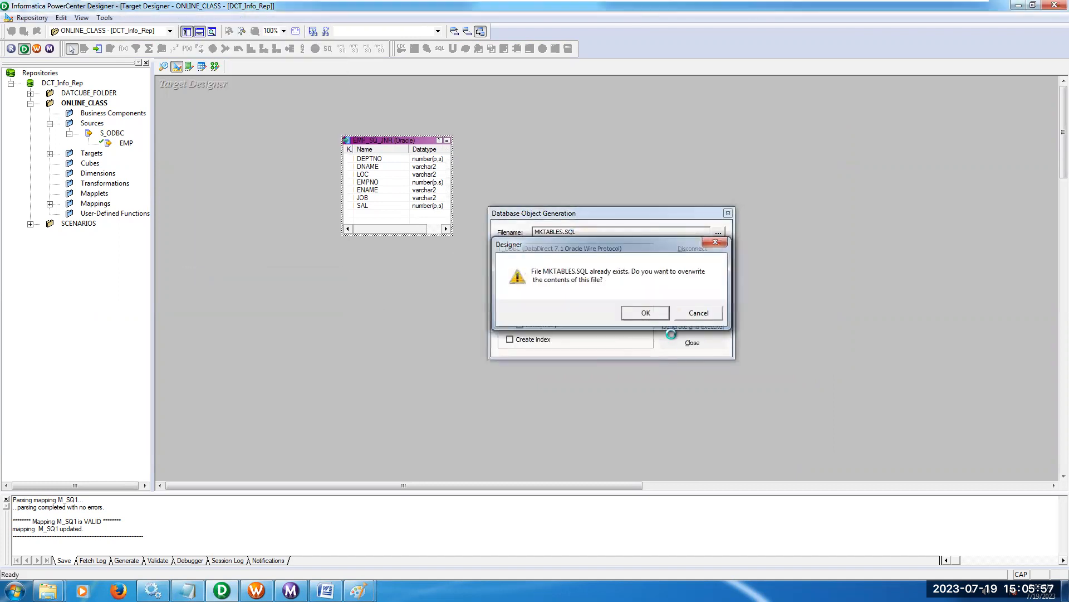
click(638, 312)
click(685, 344)
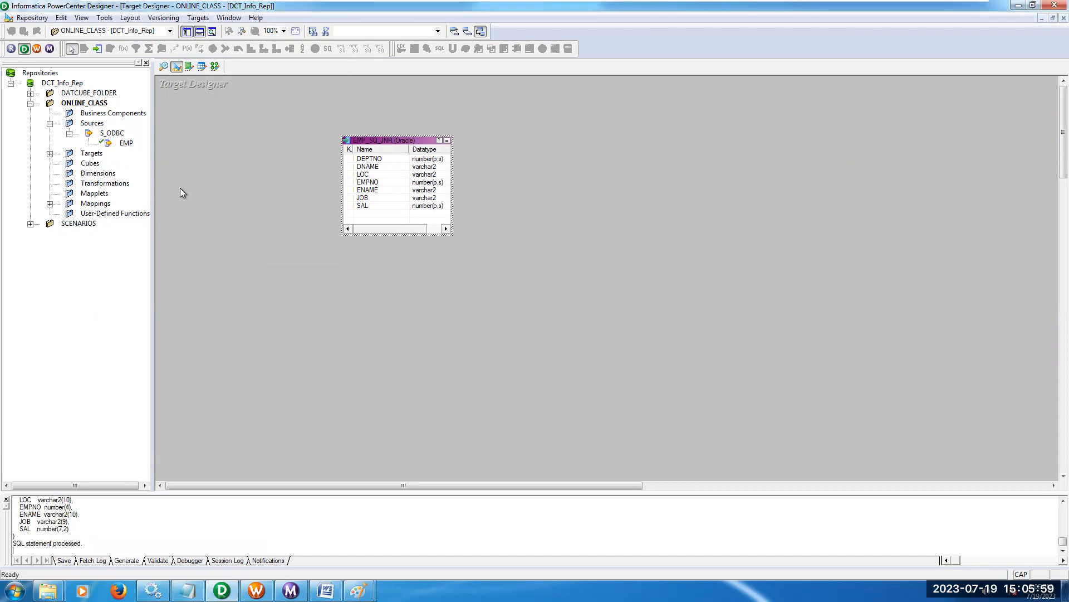
Create a new mapping named M_SQ_JNR in the Mapping Designer.
click(214, 68)
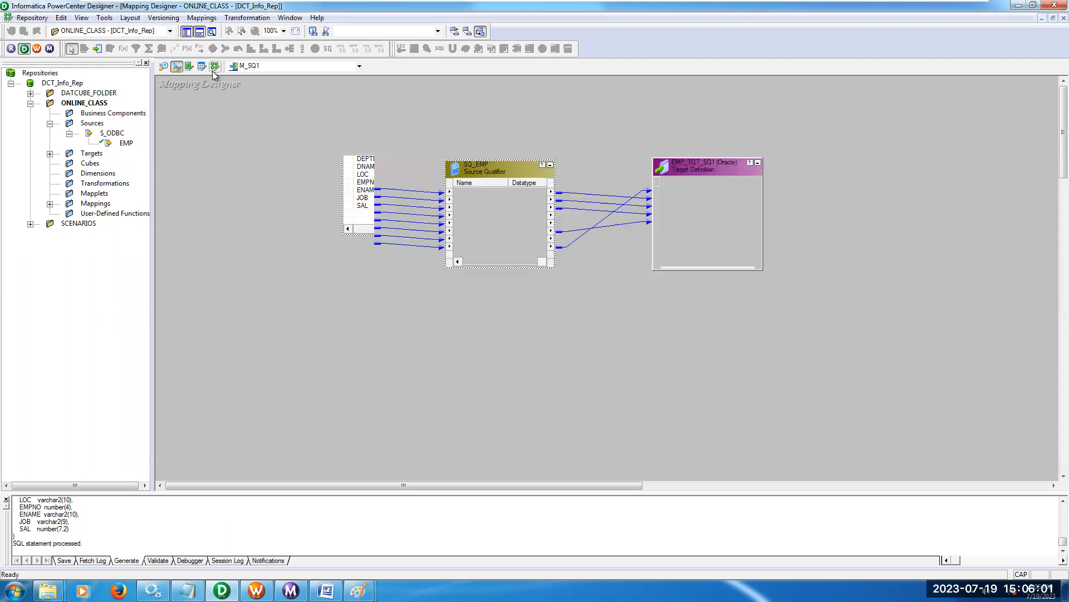
click(201, 17)
click(207, 31)
text(M_)
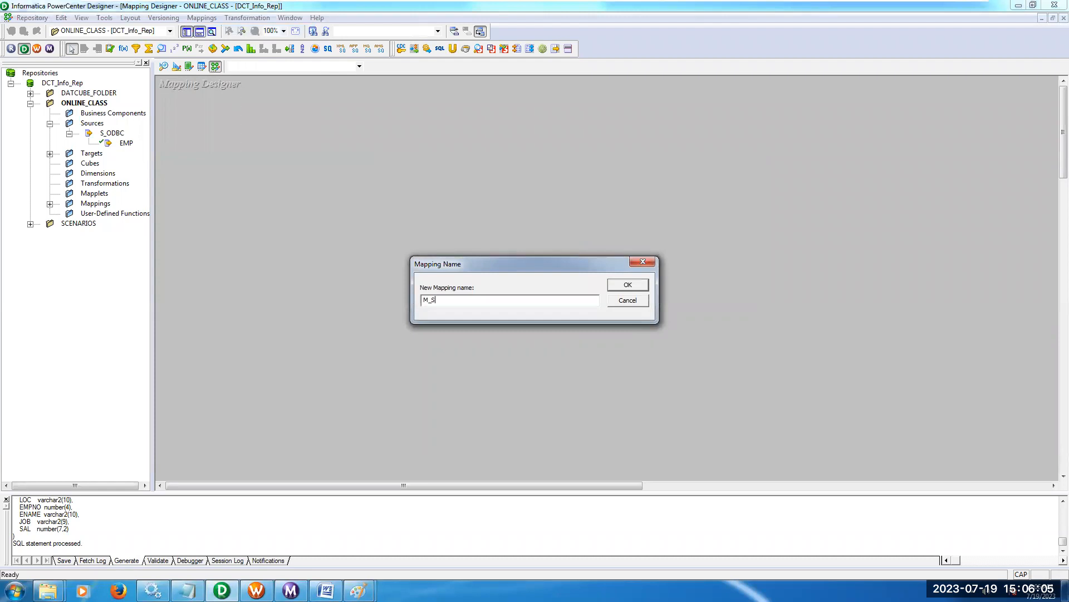
text(SQ_JNR)
key(Return)
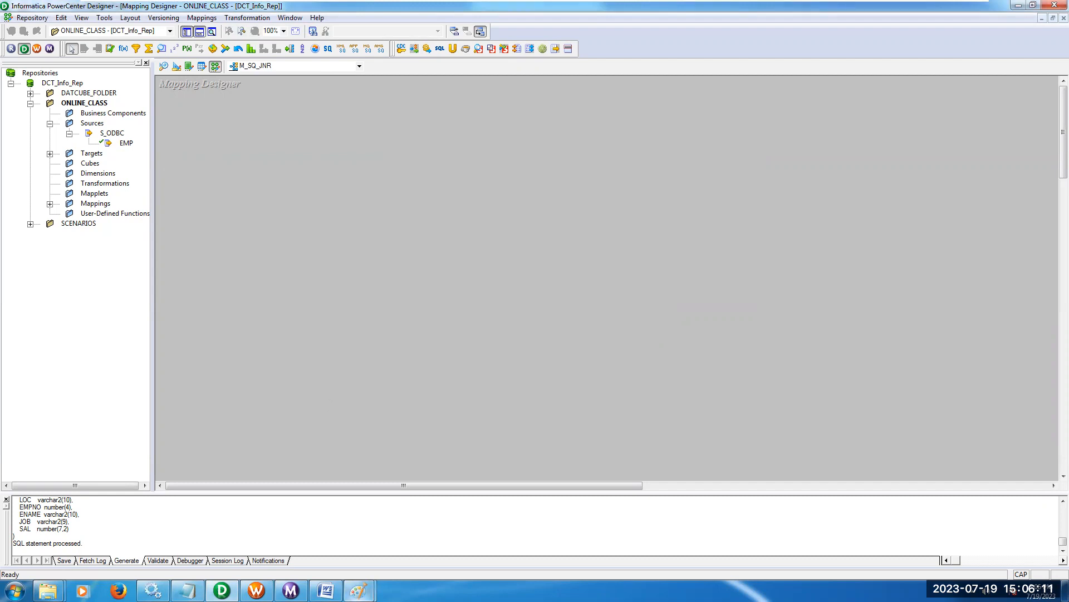
Review the SQL_SQ_JNR drawing in Paint for the source tables of the join, and return to PowerCenter Designer.
click(360, 590)
click(446, 540)
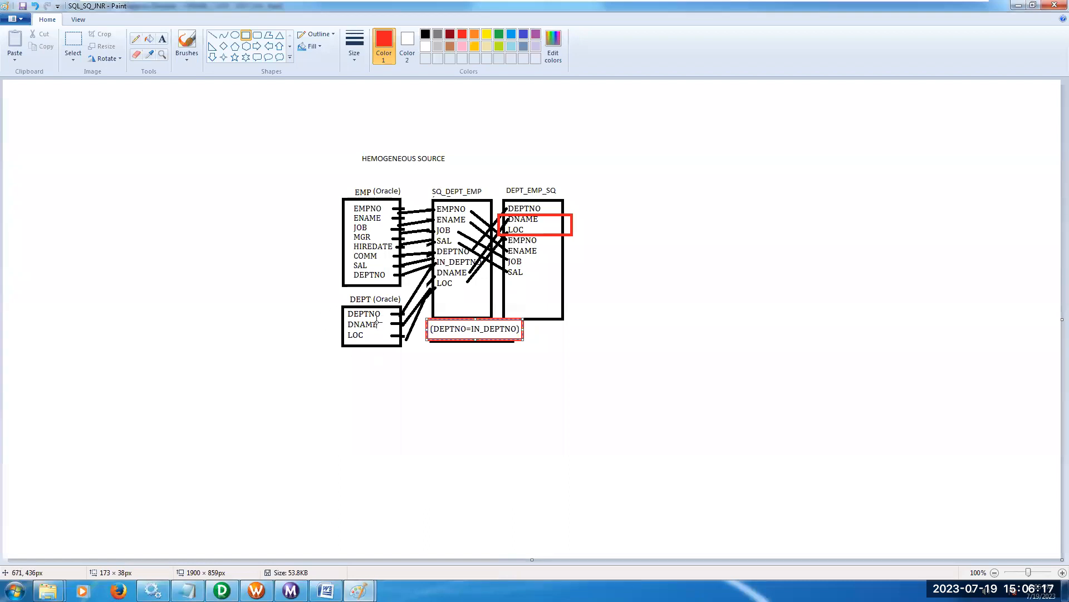
click(223, 590)
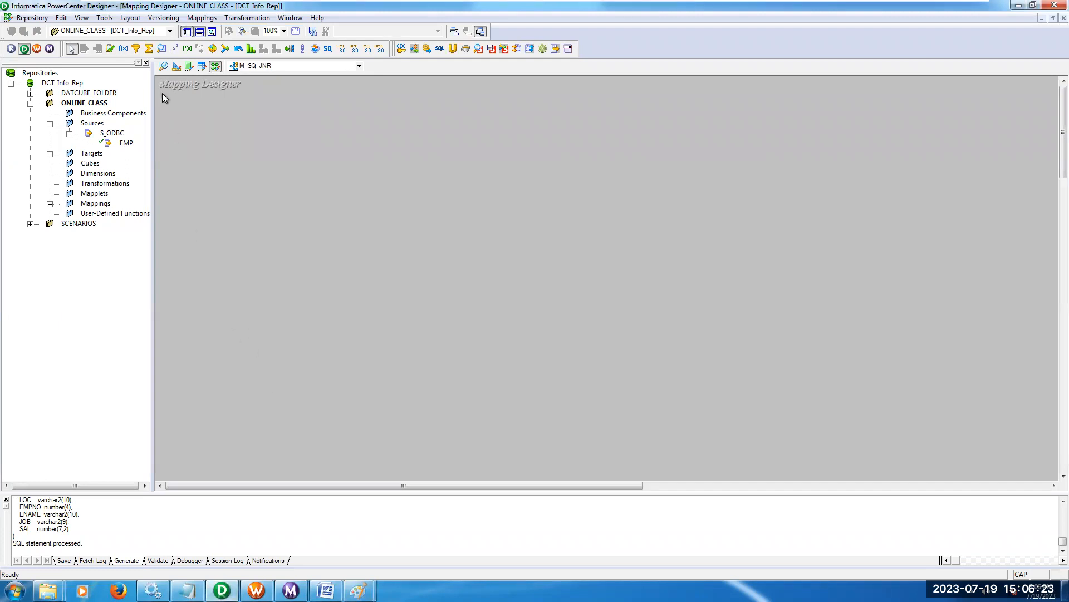
In the Source Analyzer, start a database import and connect to S_ODBC with the database username and password.
click(163, 67)
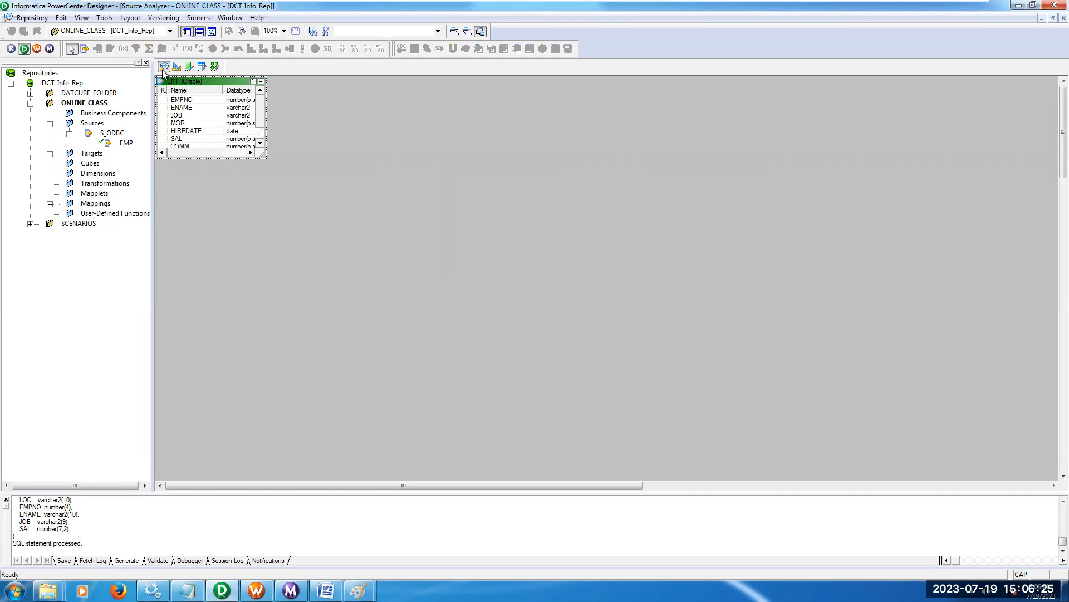
click(198, 17)
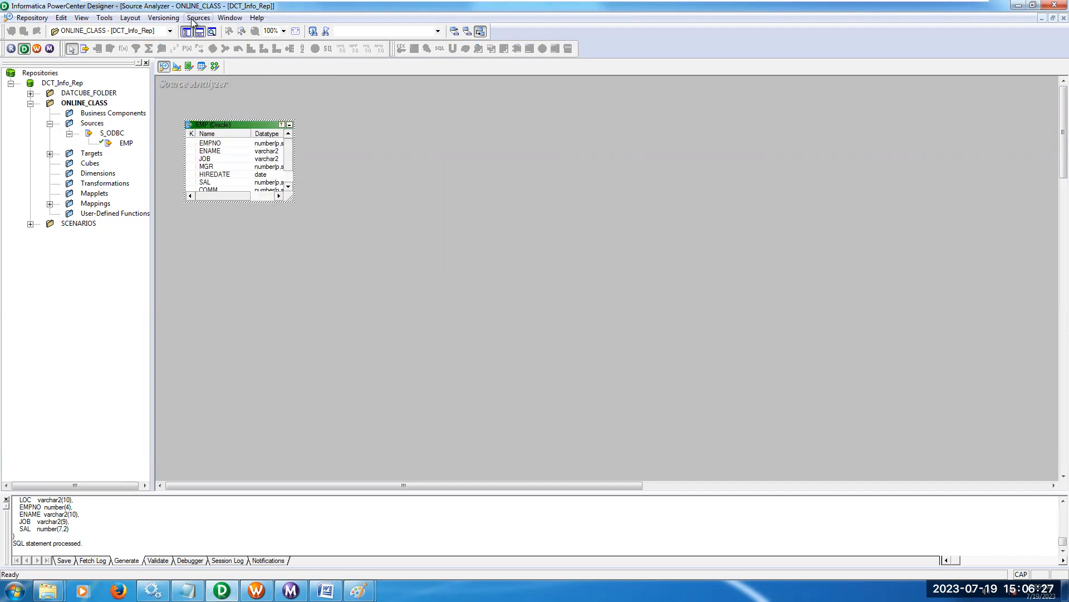
click(211, 32)
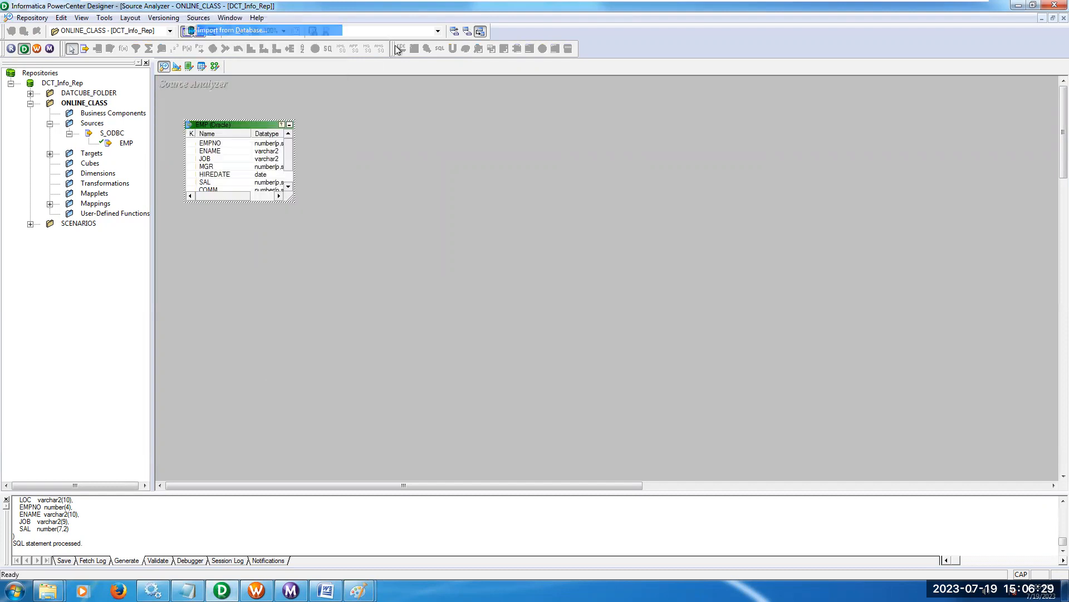
key(s)
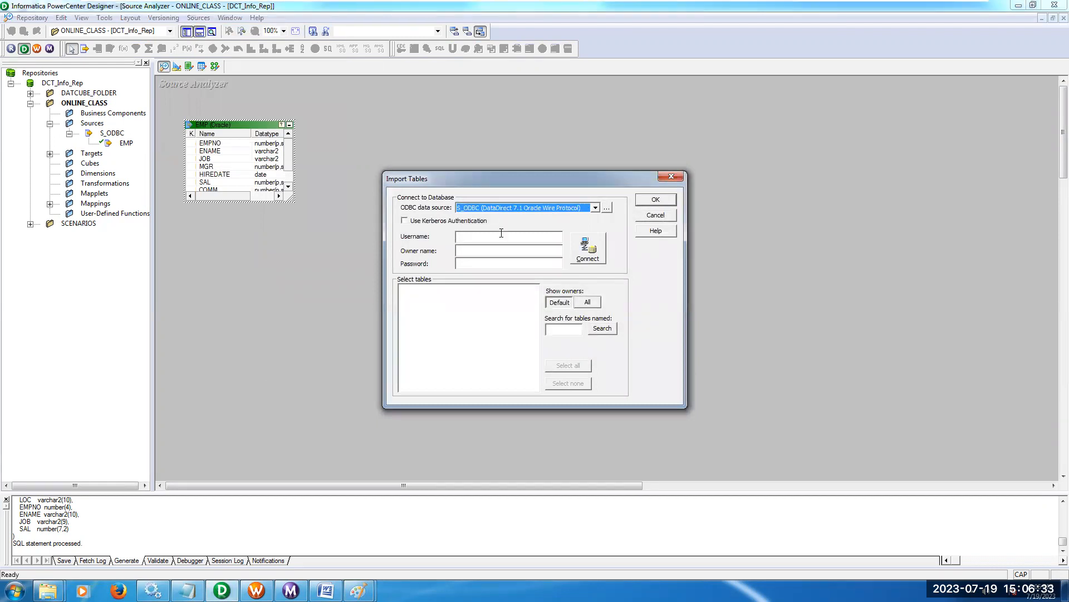
click(502, 236)
text(SOU)
key(Tab)
key(Tab)
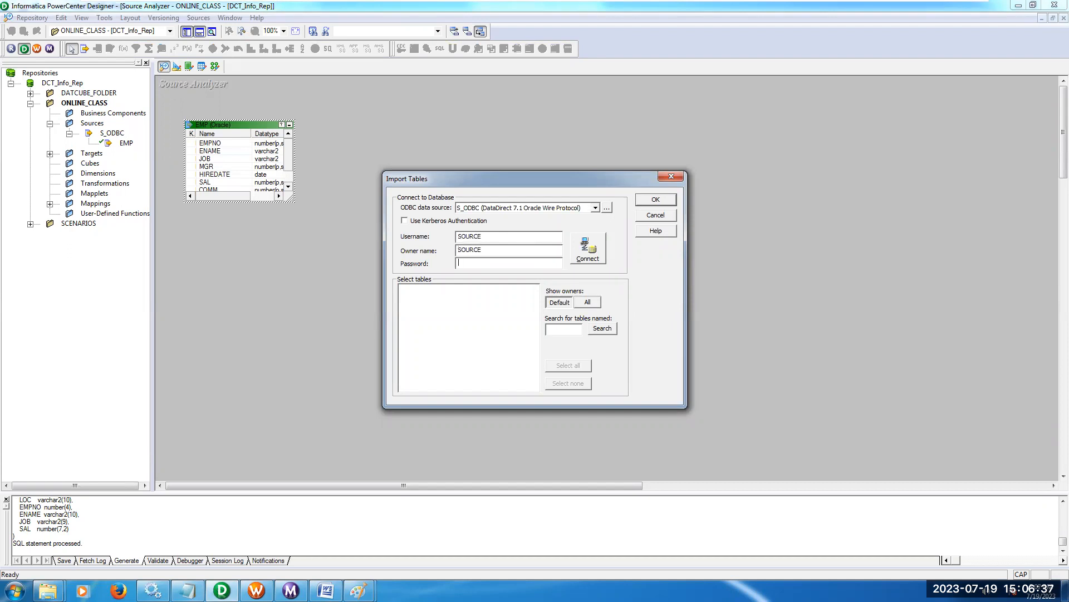
text(SOUR)
click(582, 263)
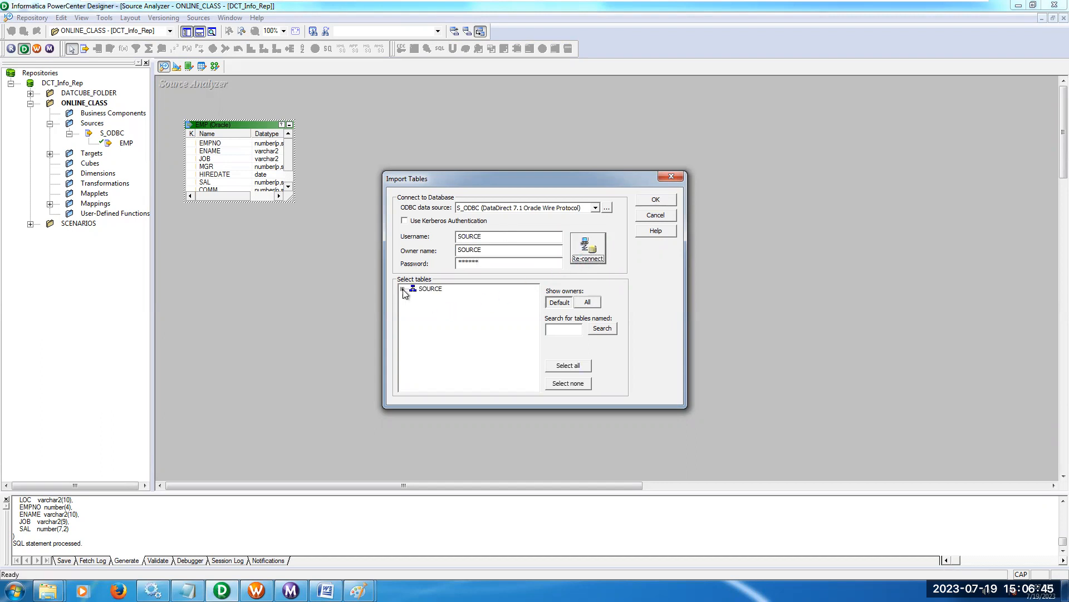
Import the DEPT table from the SOURCE schema as a source definition.
click(414, 298)
click(446, 306)
click(667, 199)
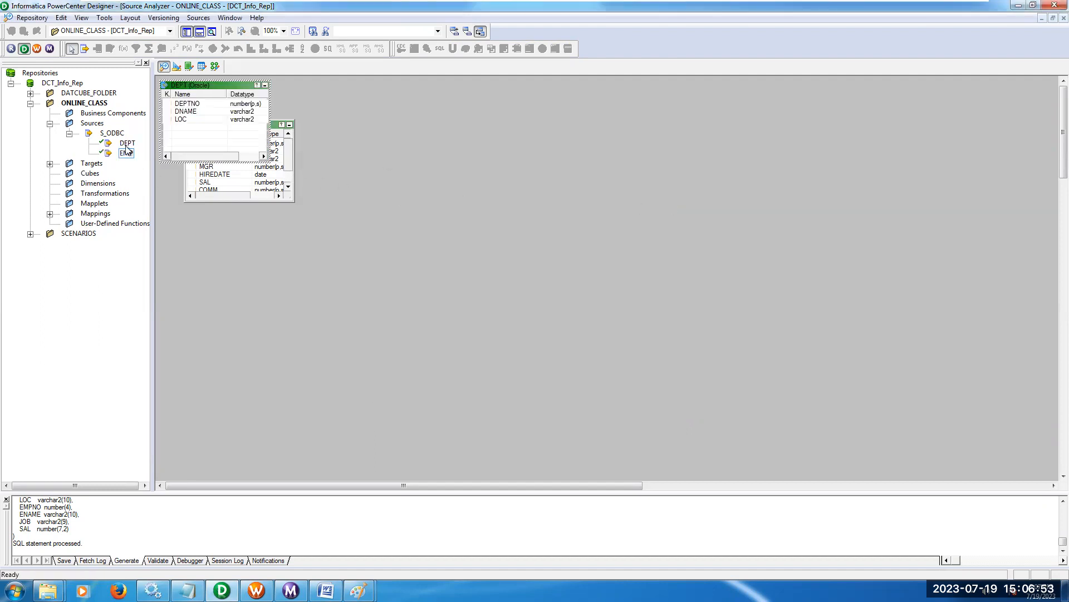
Add the EMP source to the M_SQ_JNR mapping, collapse it to an icon and place SQ_EMP beside it with all ports showing.
click(215, 66)
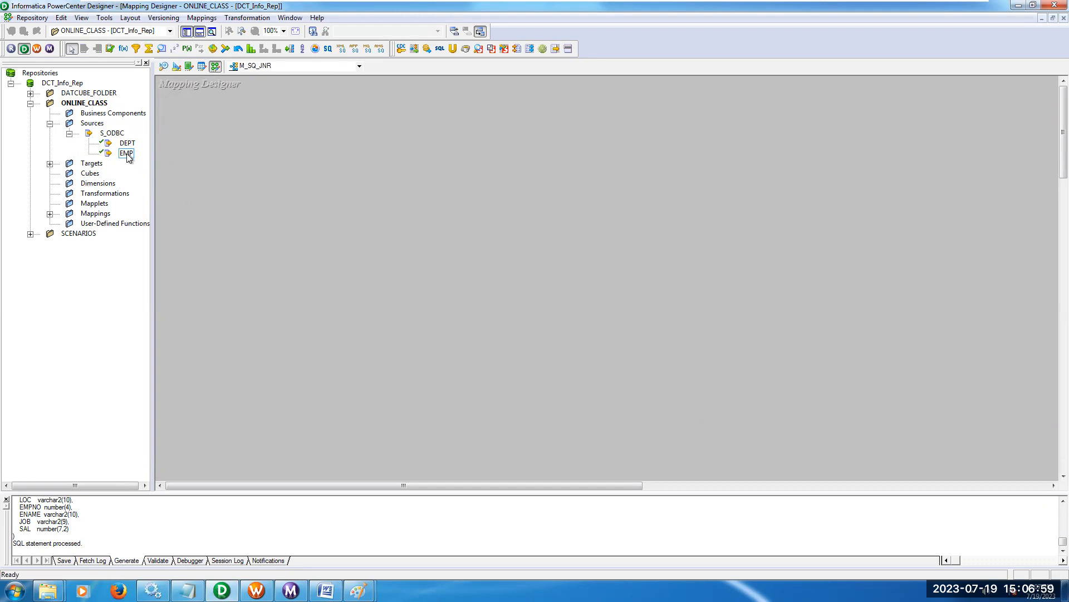
drag(127, 158, 260, 157)
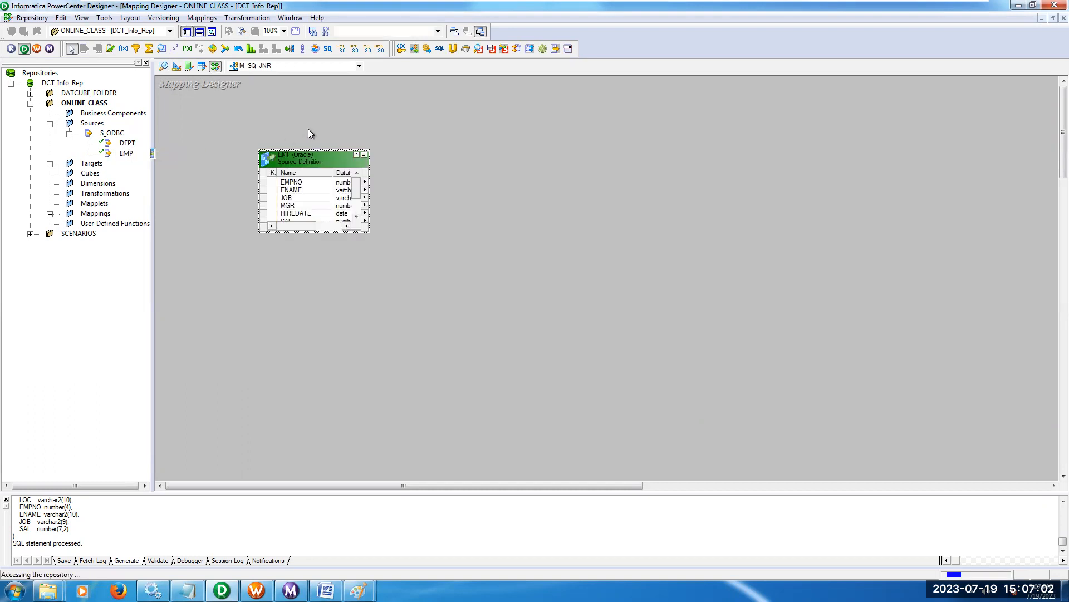
click(364, 154)
drag(370, 191, 375, 146)
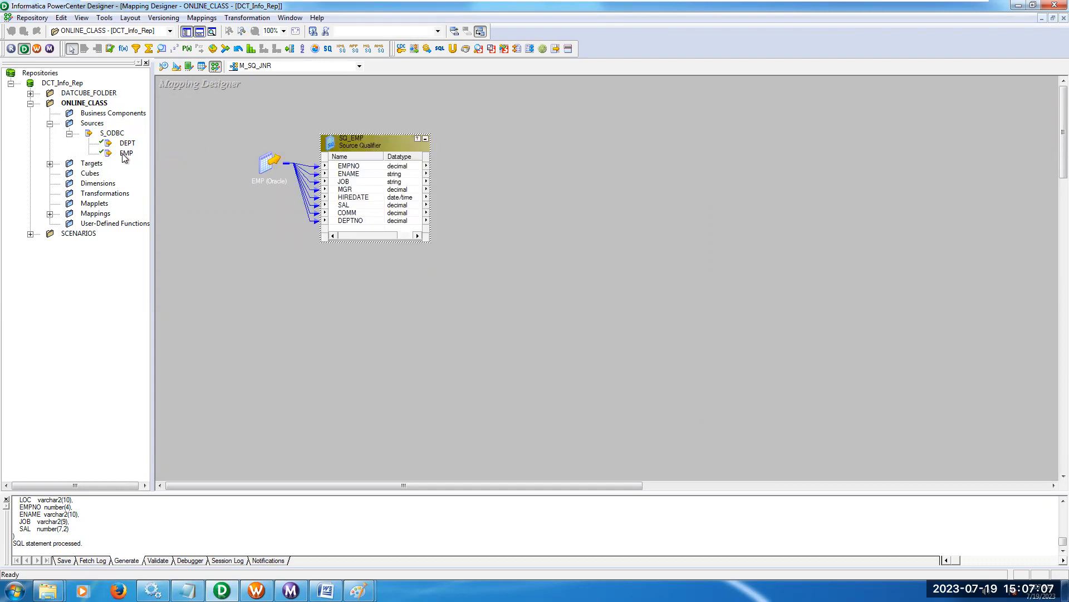
Add the DEPT source below EMP in the mapping, collapse it to an icon and place SQ_DEPT beside it.
drag(127, 144, 255, 258)
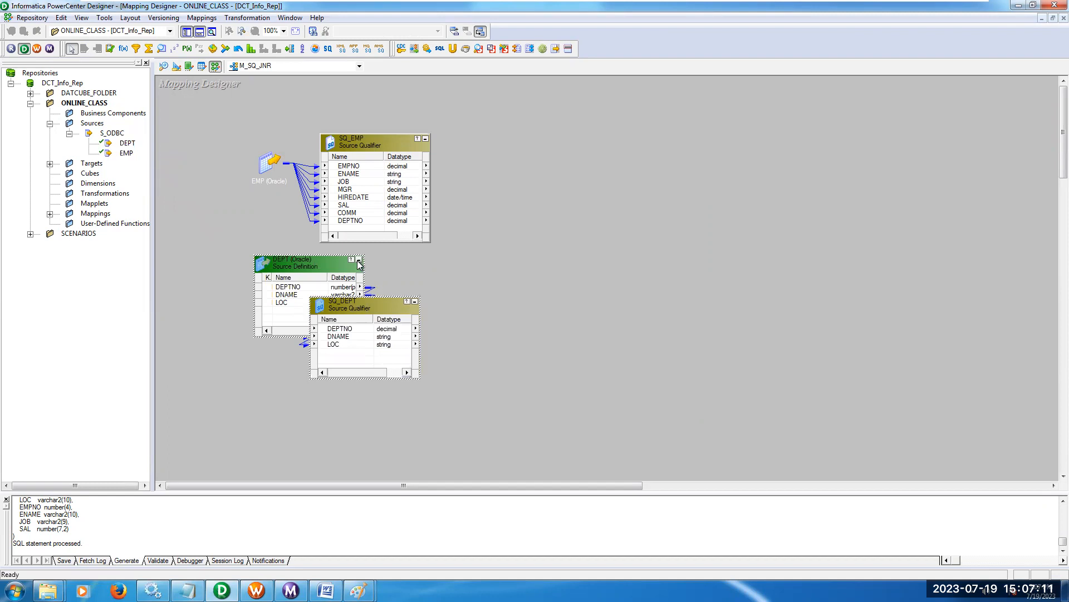
click(360, 262)
drag(362, 303, 376, 265)
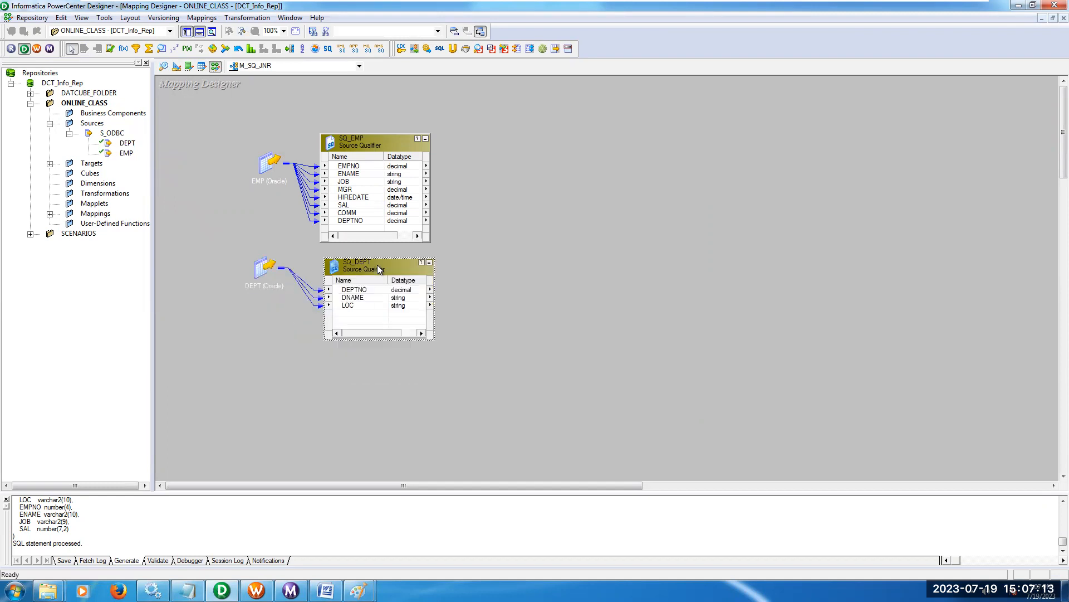
Add the EMP_SQ_JNR target beside the source qualifiers in the mapping and move the EMP source icon slightly lower.
click(49, 164)
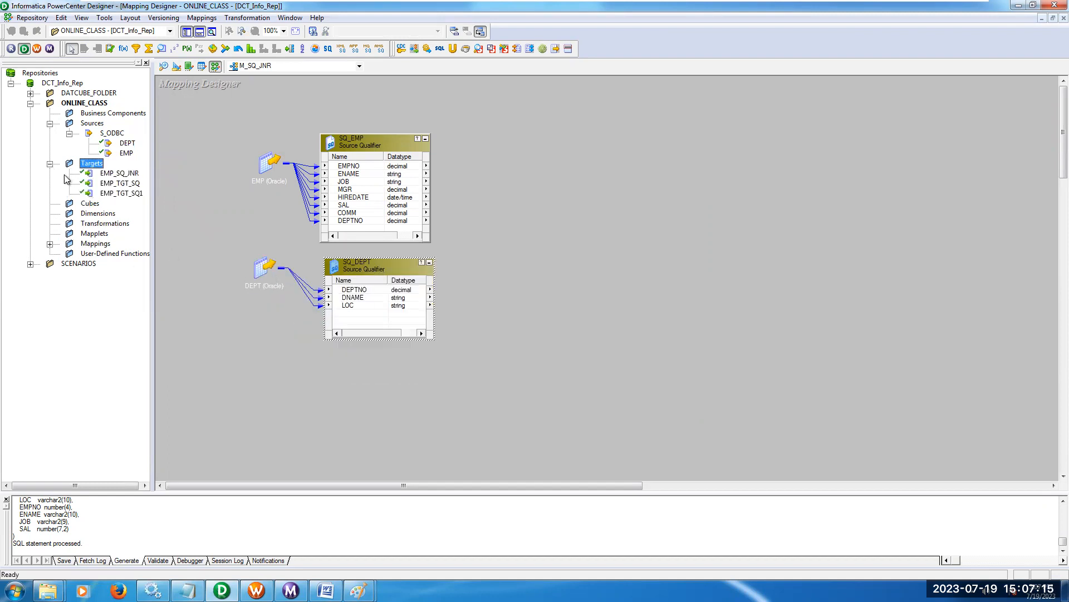
drag(133, 174, 589, 168)
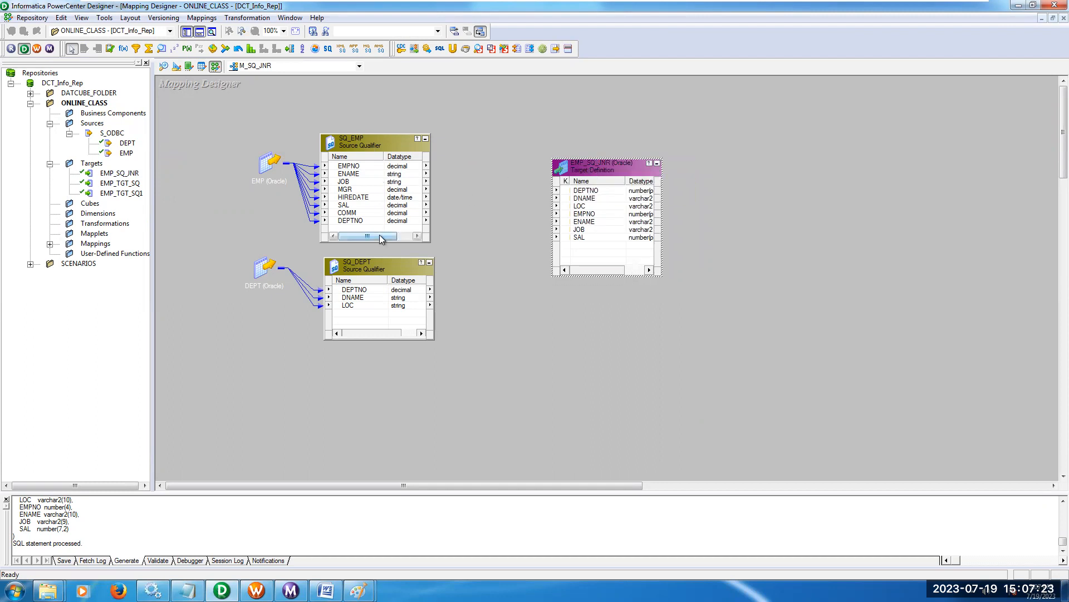
drag(269, 164, 264, 183)
Delete the separate source qualifiers SQ_EMP and SQ_DEPT from the mapping.
drag(294, 115, 472, 368)
key(Delete)
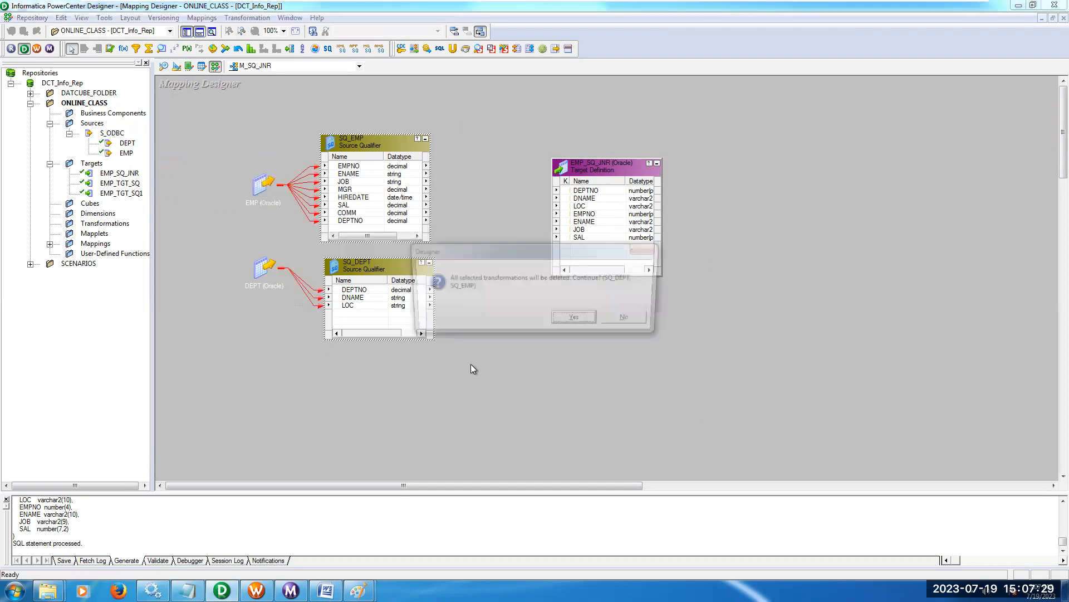
key(Return)
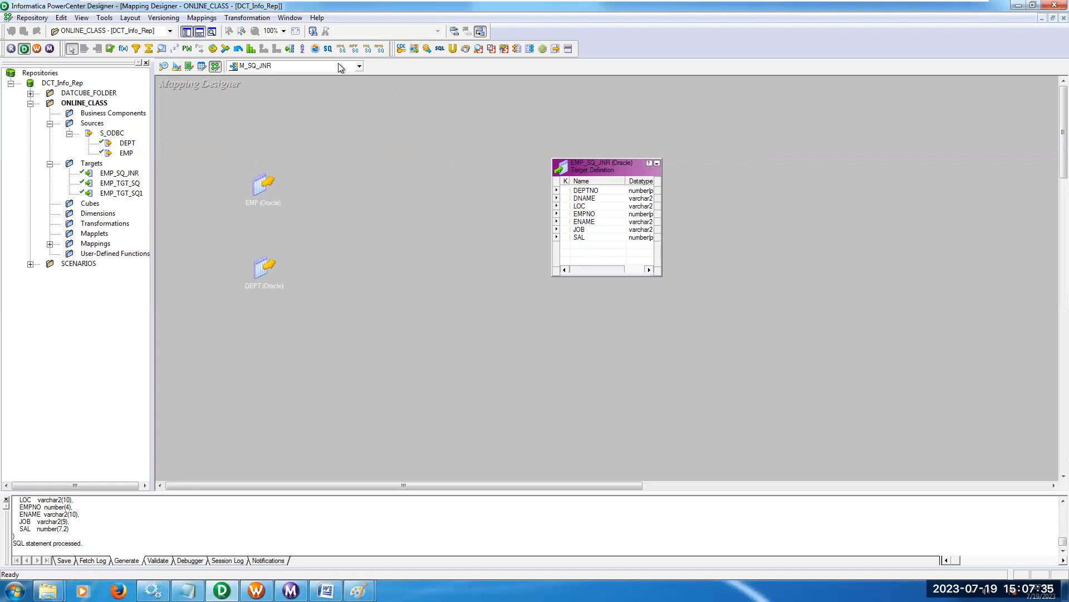
Create a single source qualifier that uses both DEPT and EMP, and place it between the sources and the target.
click(328, 49)
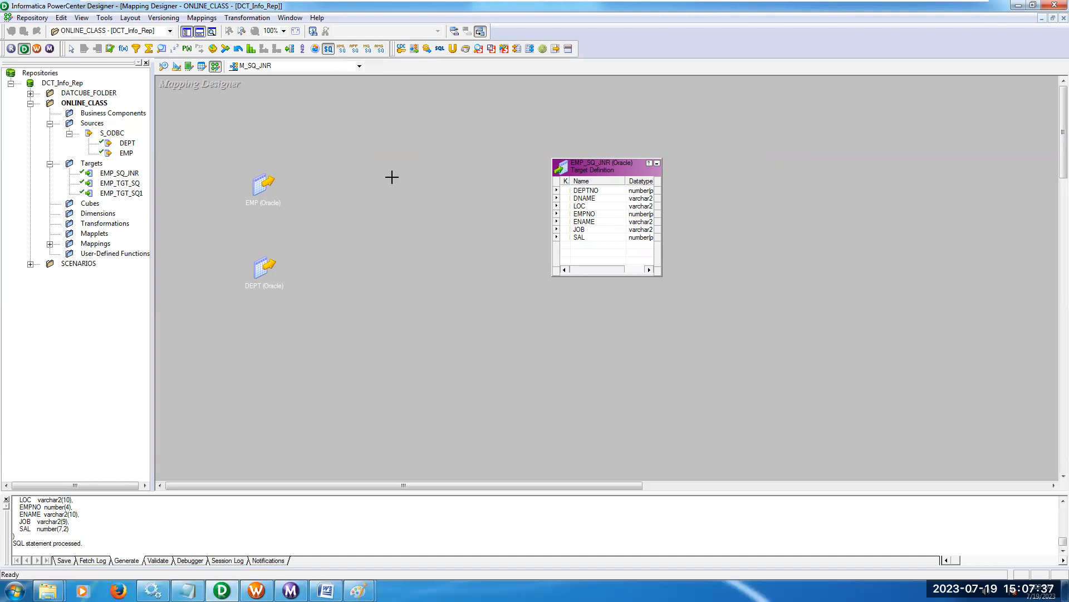
click(385, 168)
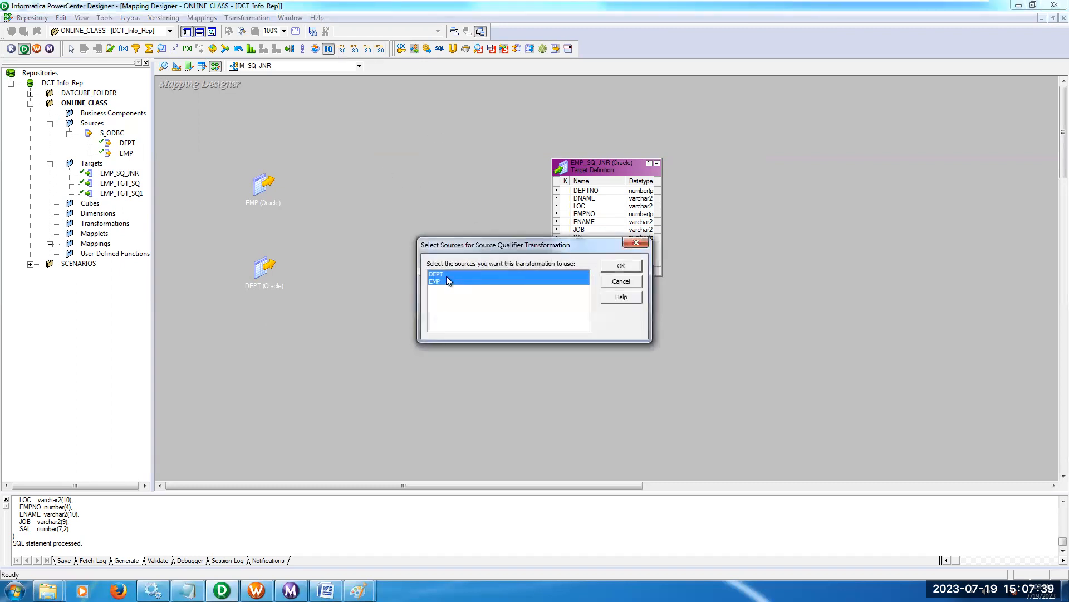
click(611, 269)
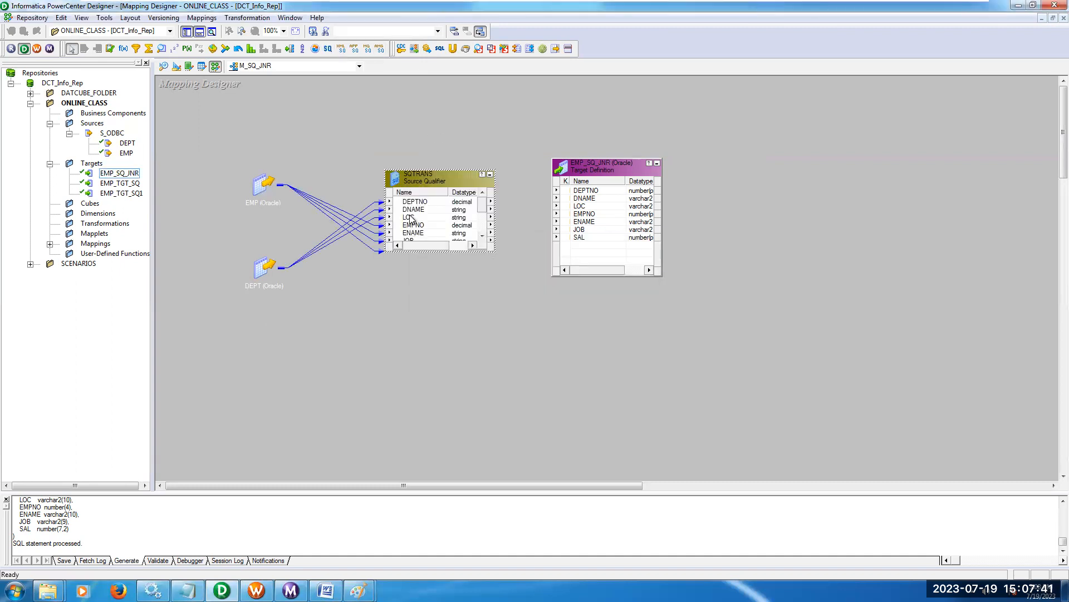
drag(421, 182, 442, 128)
Move the target nearer to SQTRANS and autolink SQTRANS to EMP_SQ_JNR by name.
drag(577, 168, 564, 142)
right_click(501, 93)
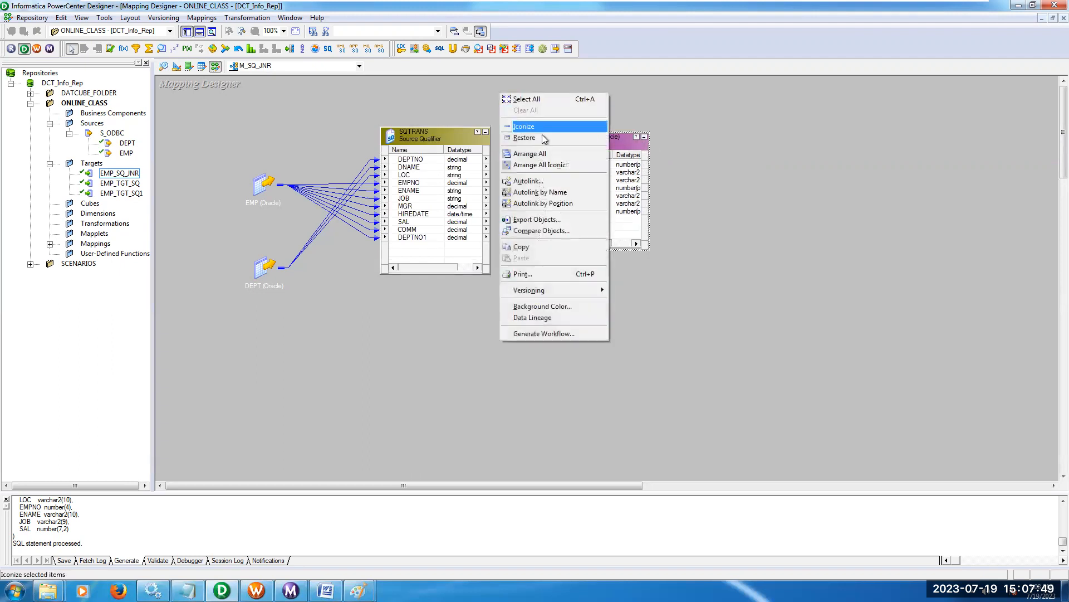
click(539, 181)
click(486, 252)
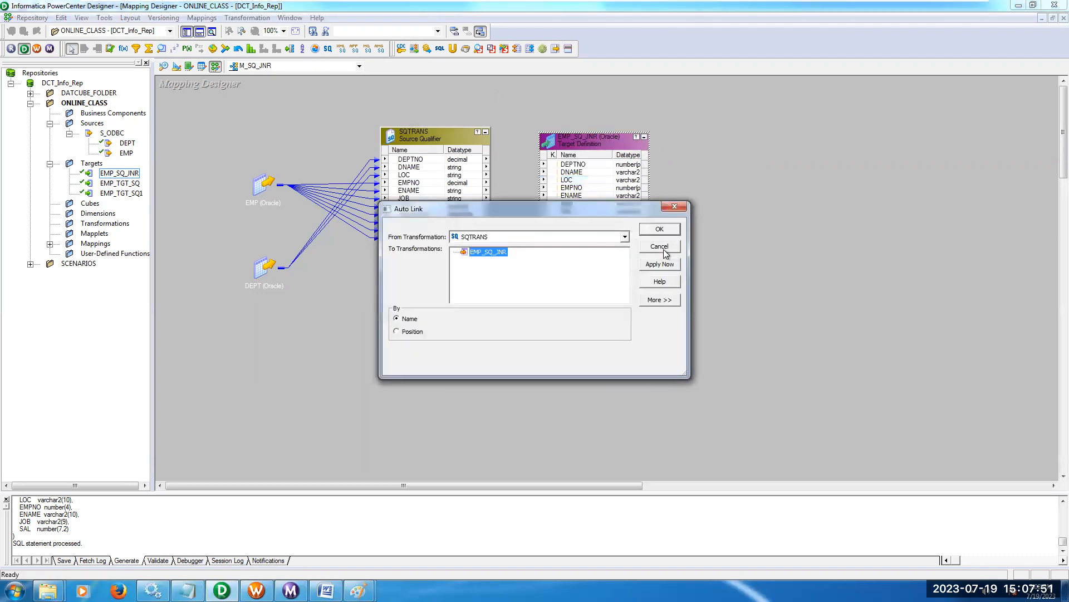
click(658, 265)
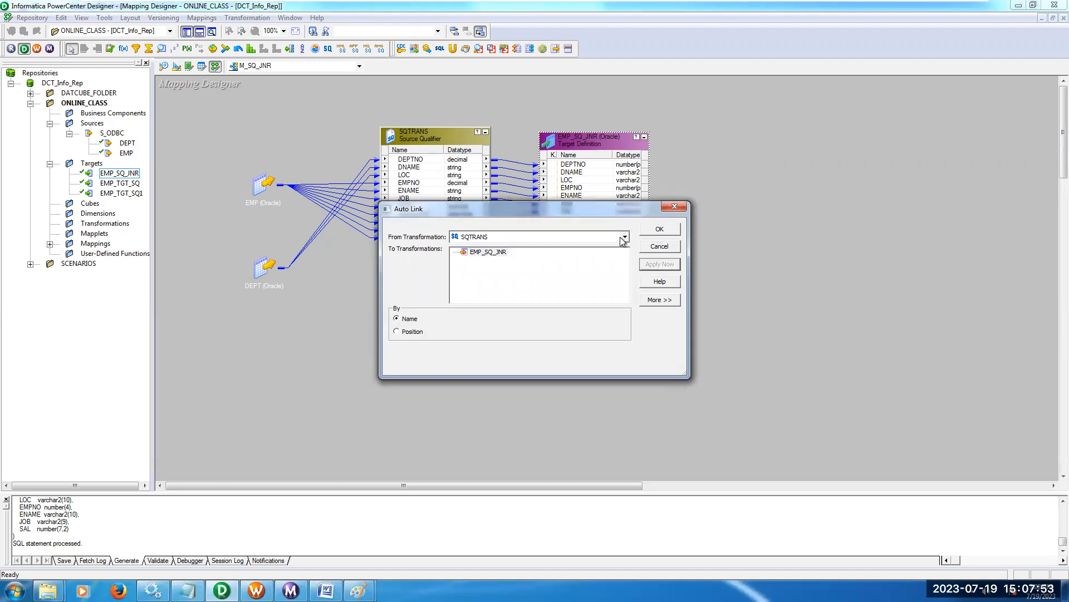
click(660, 229)
drag(450, 141, 451, 133)
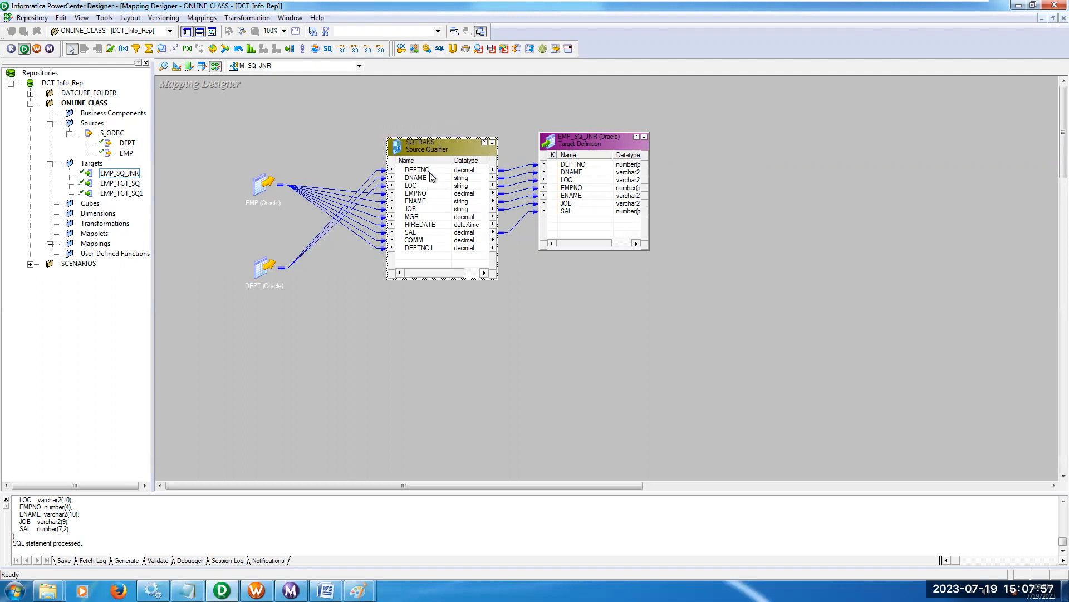
Set the user-defined join of the SQTRANS source qualifier to DEPT.DEPTNO=EMP.DEPTNO.
click(429, 170)
click(433, 249)
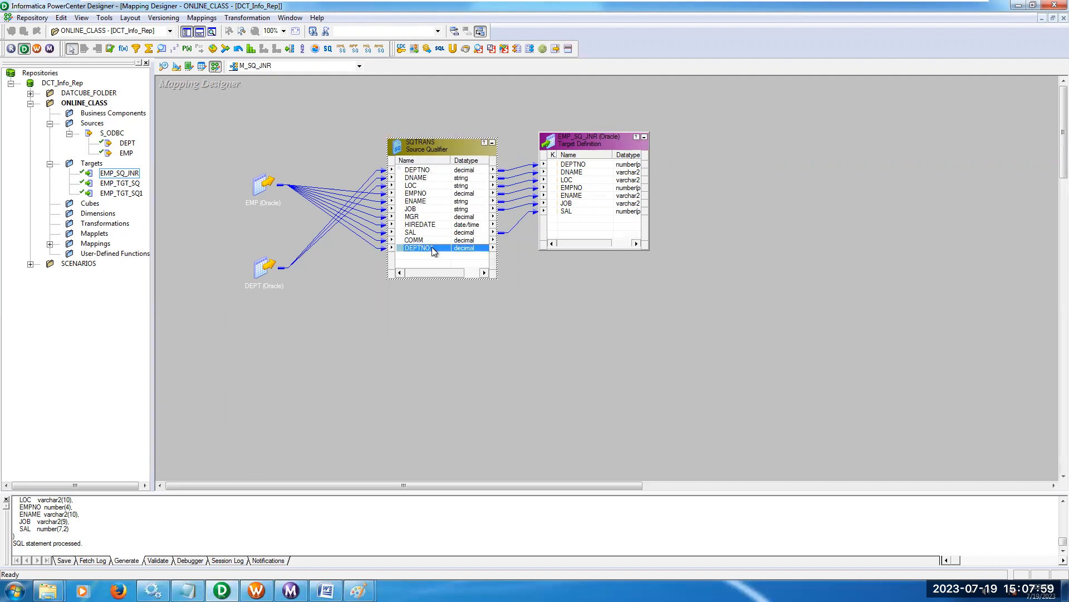
double_click(433, 150)
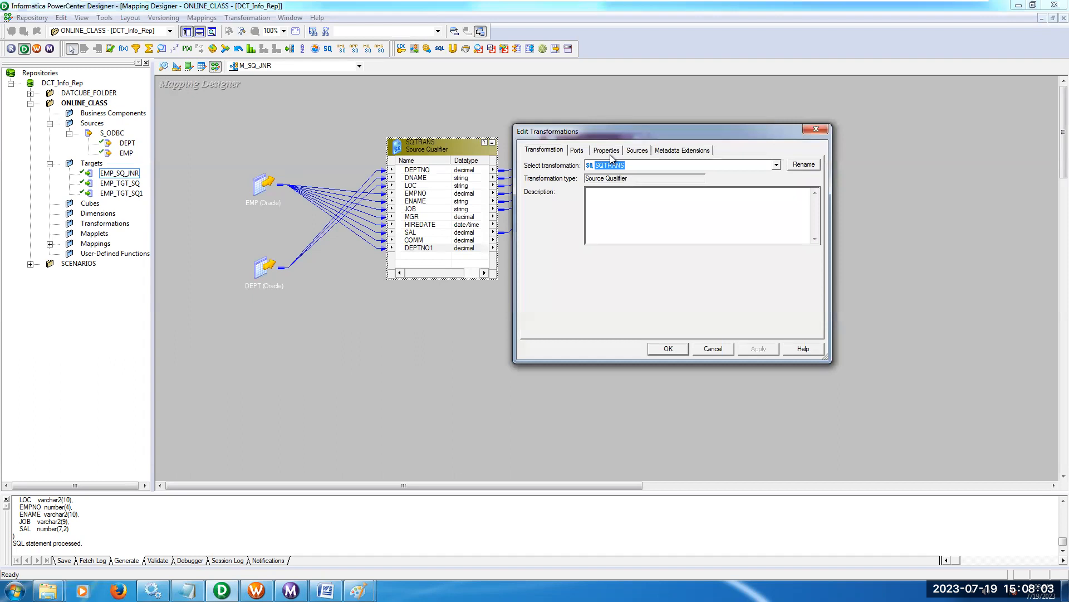
click(608, 151)
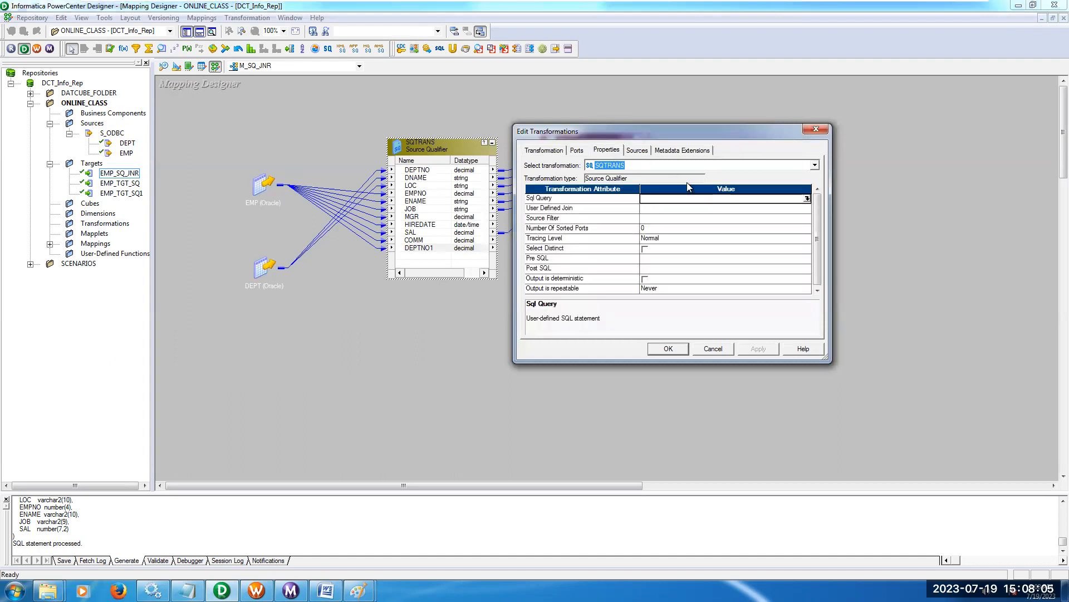
click(659, 210)
click(807, 208)
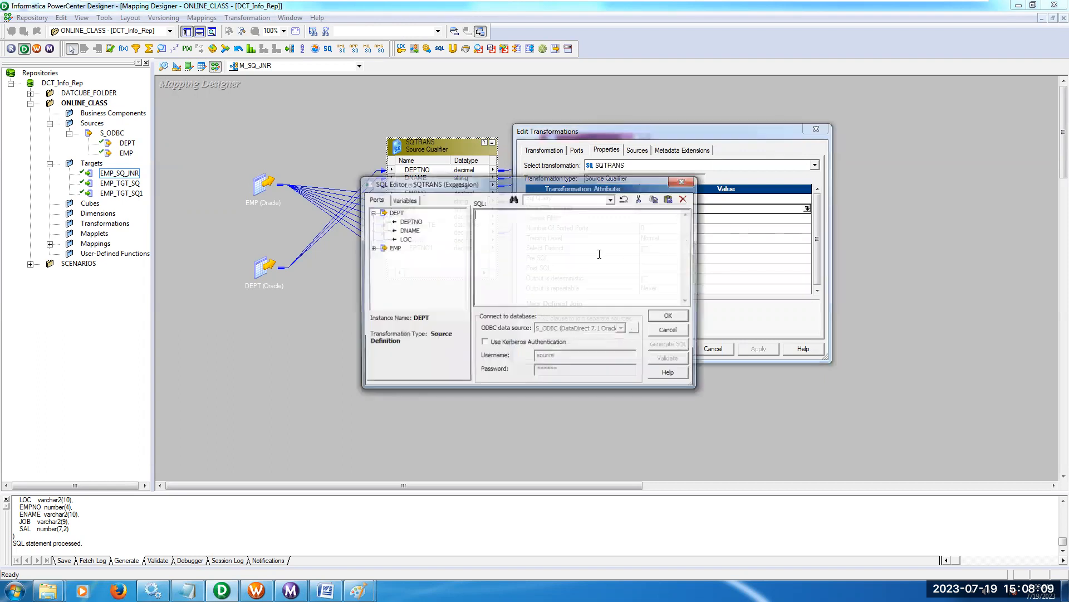
double_click(417, 222)
click(548, 215)
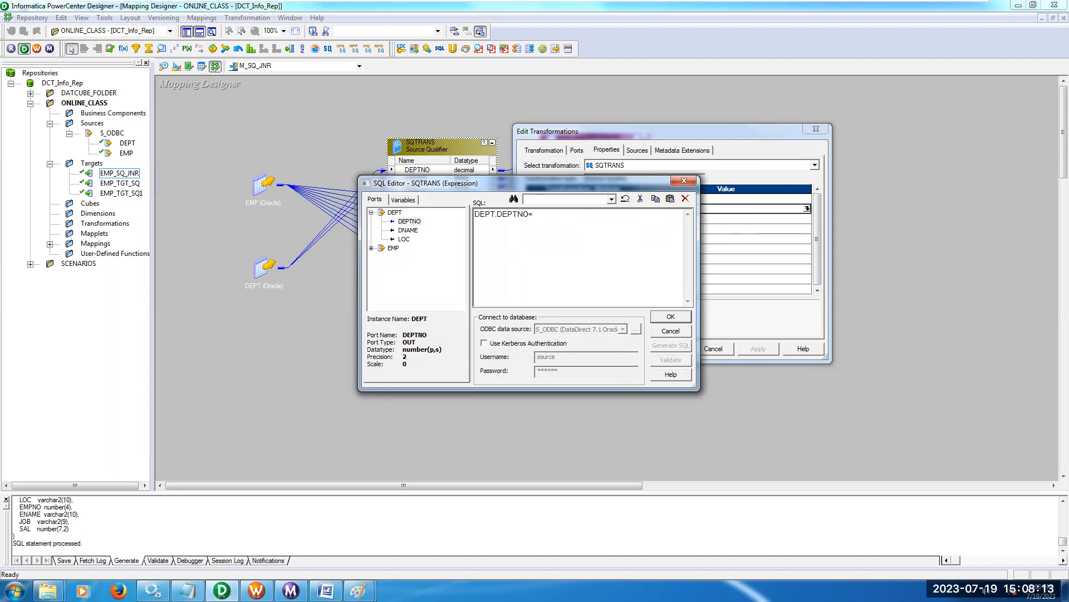
click(372, 247)
double_click(410, 302)
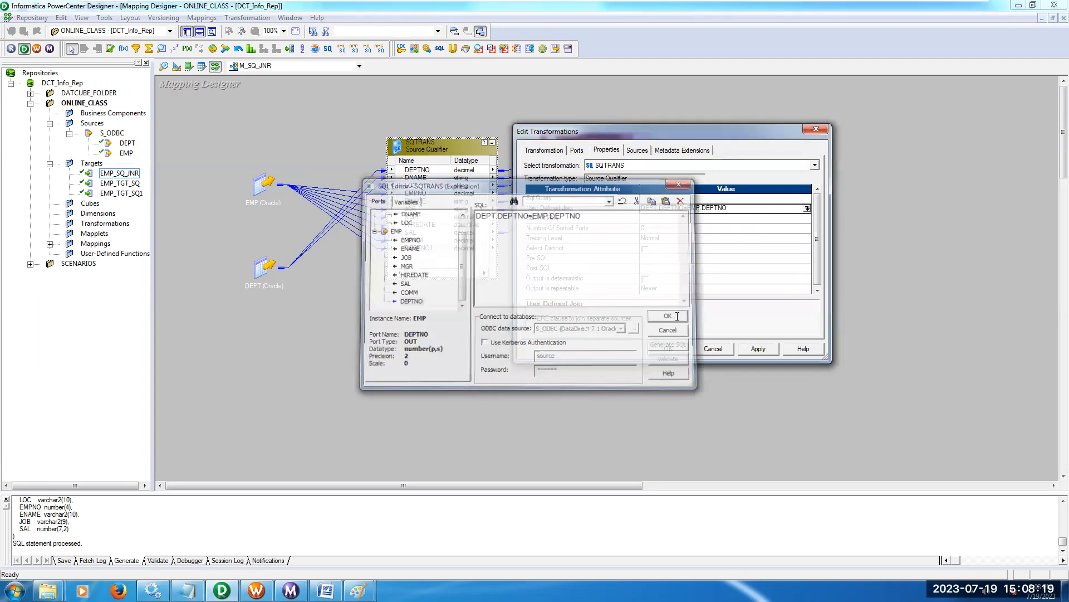
click(671, 316)
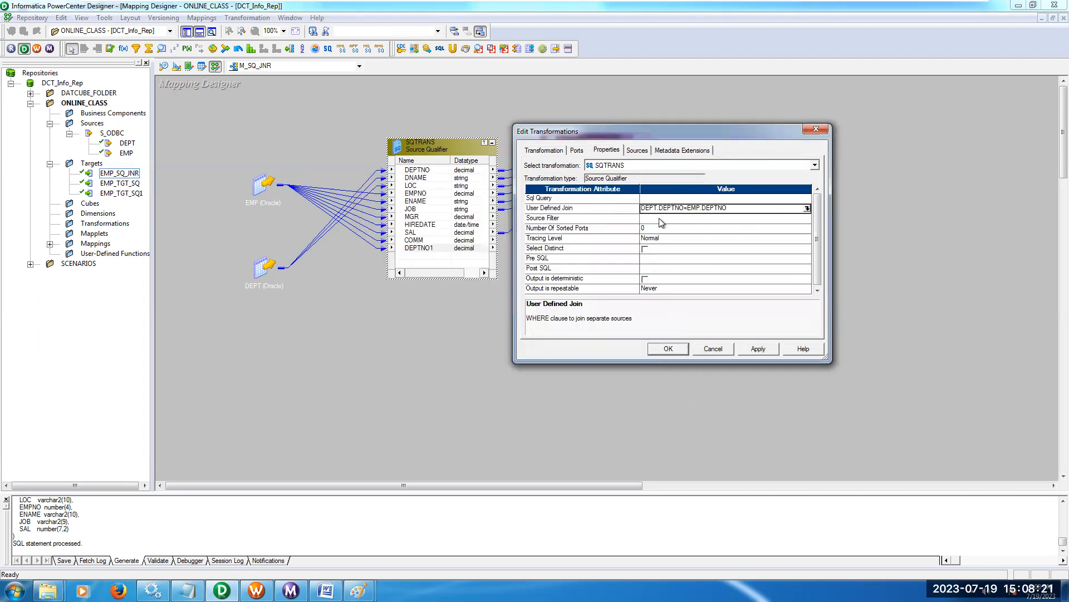
Generate the SQL query for SQTRANS, check its WHERE join condition and accept the query.
click(660, 199)
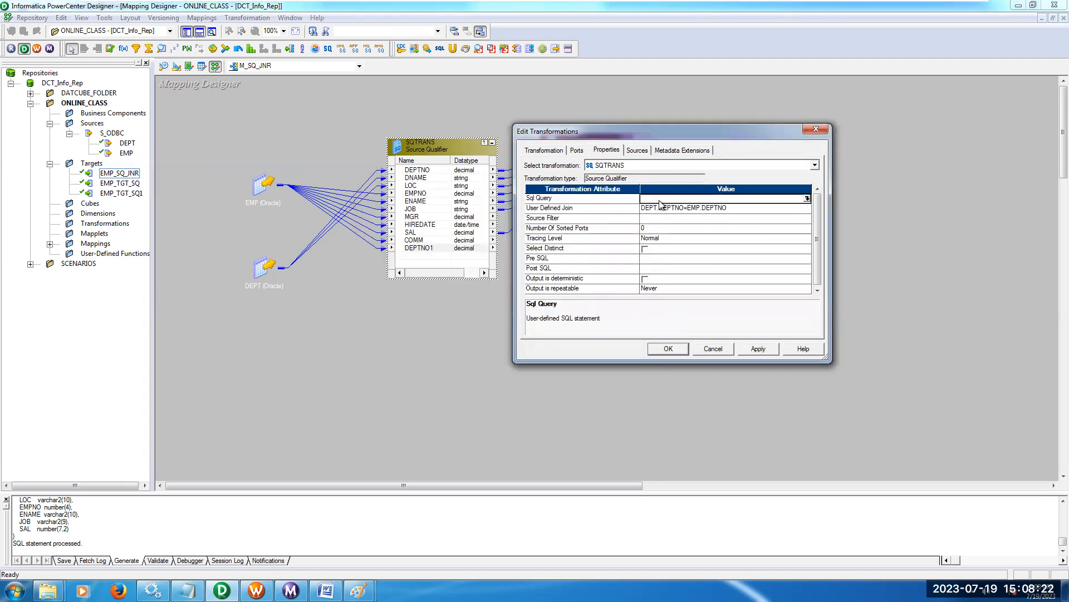
click(807, 199)
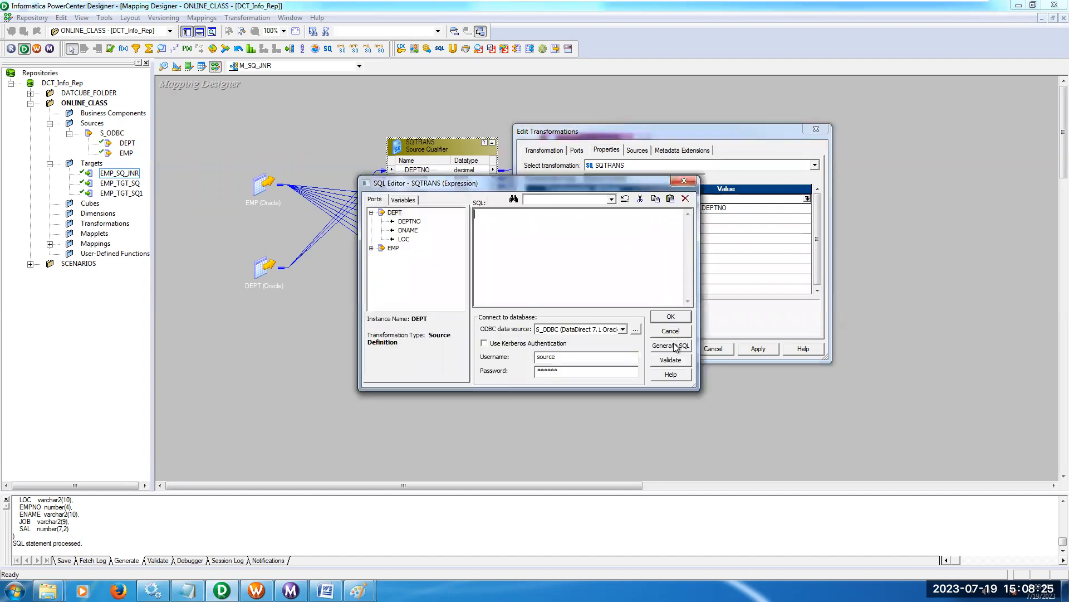
click(671, 346)
drag(603, 264, 480, 261)
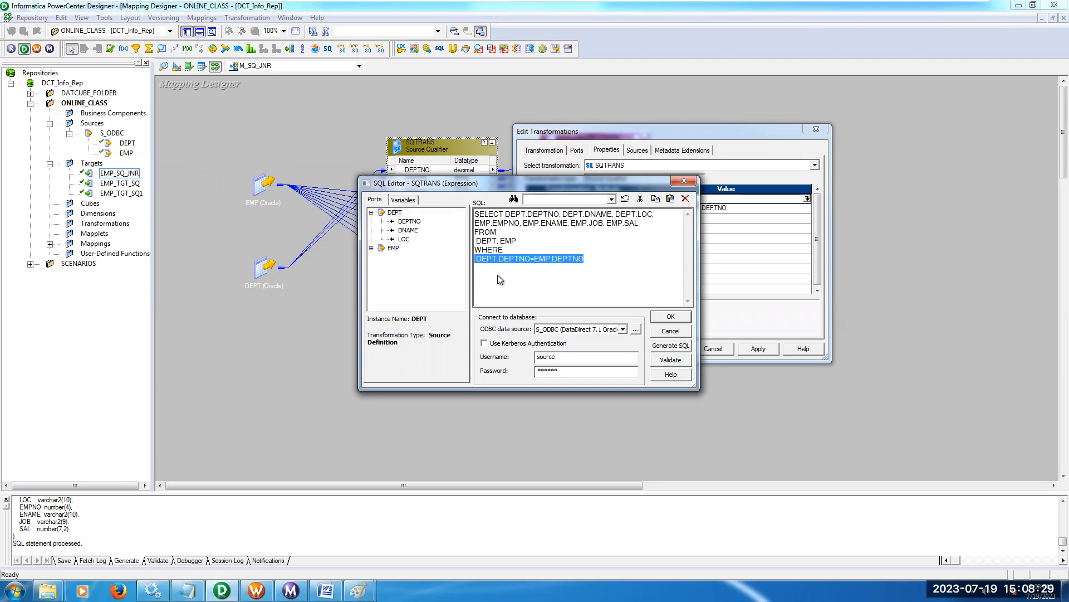
click(670, 316)
Apply the SQTRANS property changes and save the M_SQ_JNR mapping to the repository.
click(758, 349)
click(668, 349)
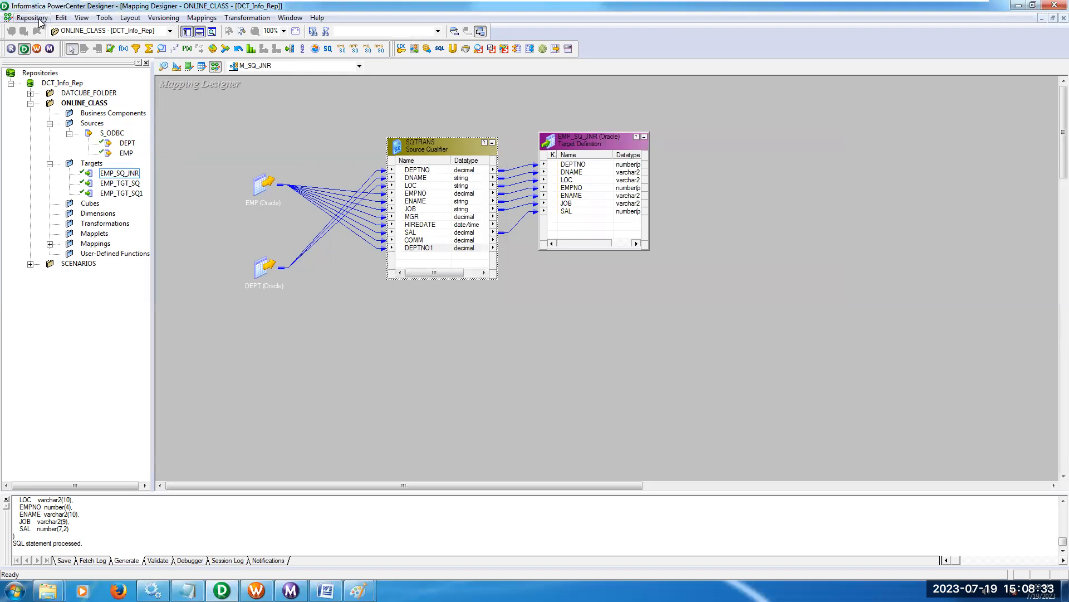
click(32, 18)
click(68, 166)
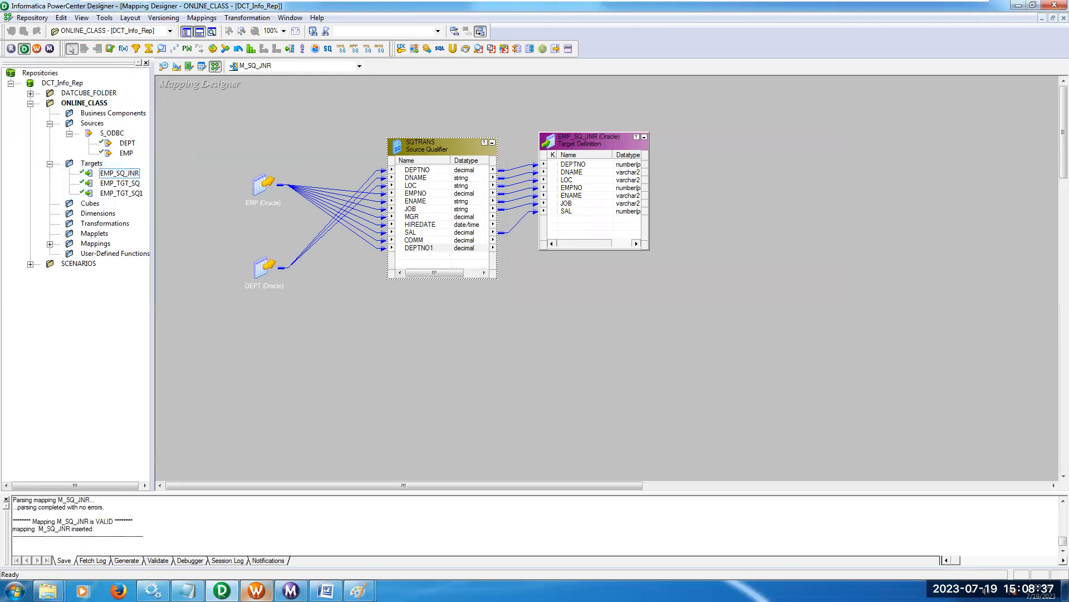
Switch to Workflow Manager, open the Task Developer and clear the existing session from its workspace.
click(256, 590)
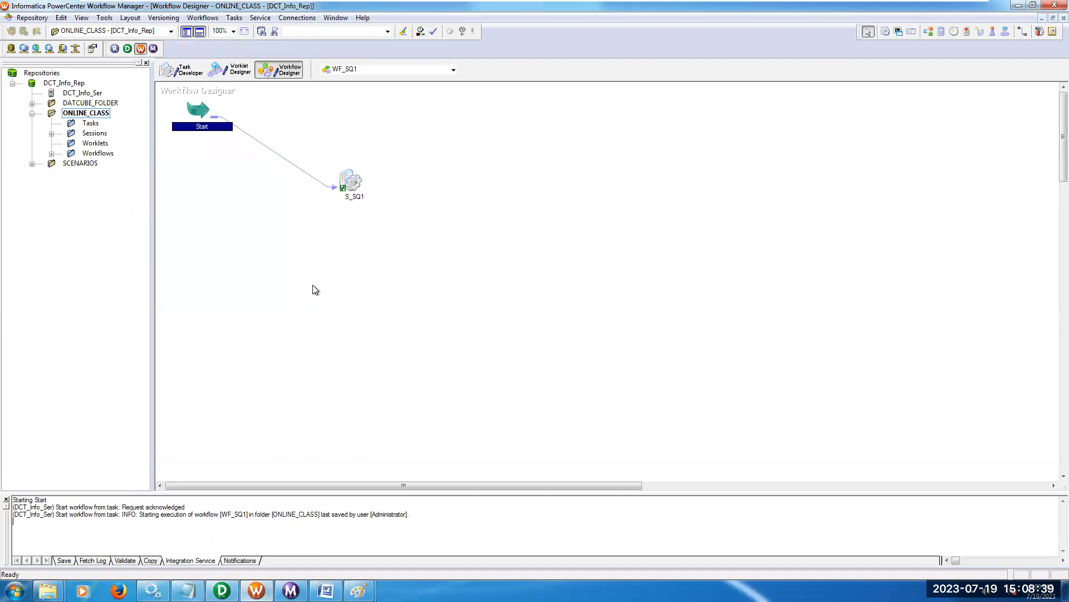
click(184, 70)
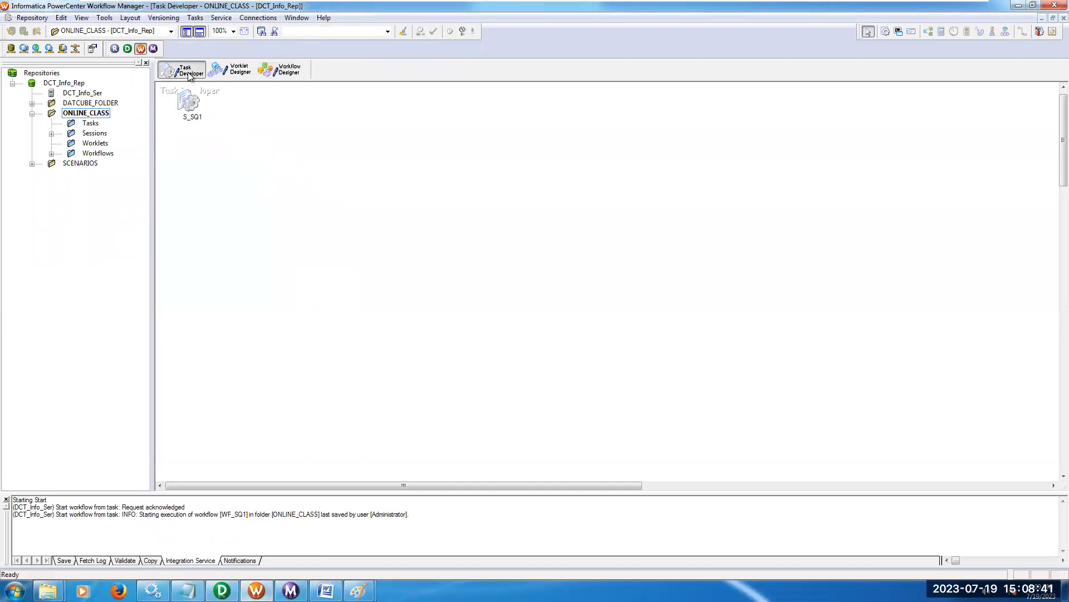
right_click(400, 168)
click(428, 186)
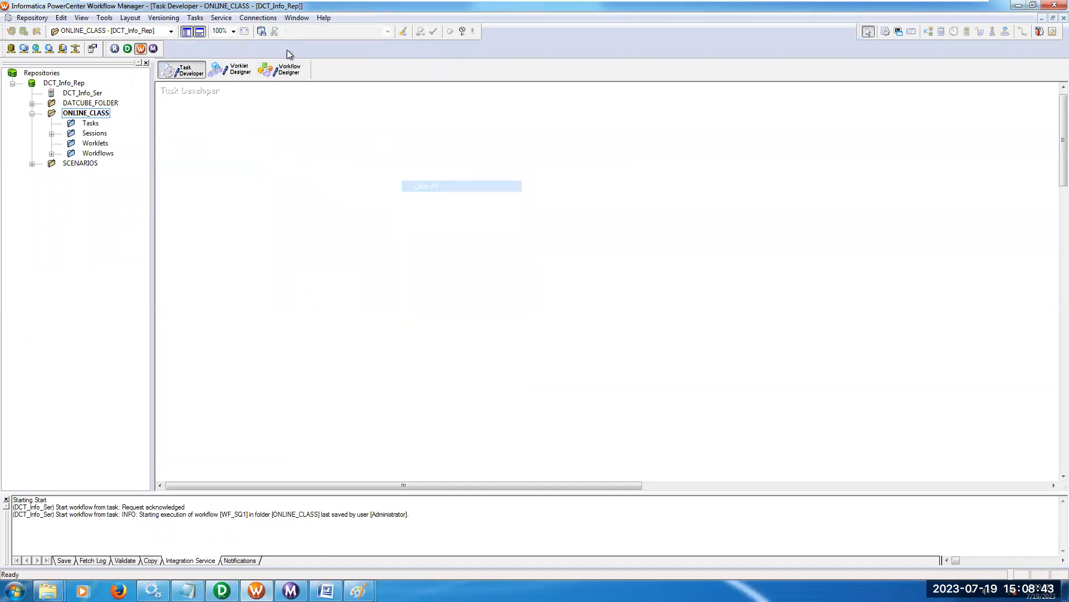
Create a session task named s_sq_jnr and associate it with the M_SQ_JNR mapping.
click(195, 17)
click(206, 29)
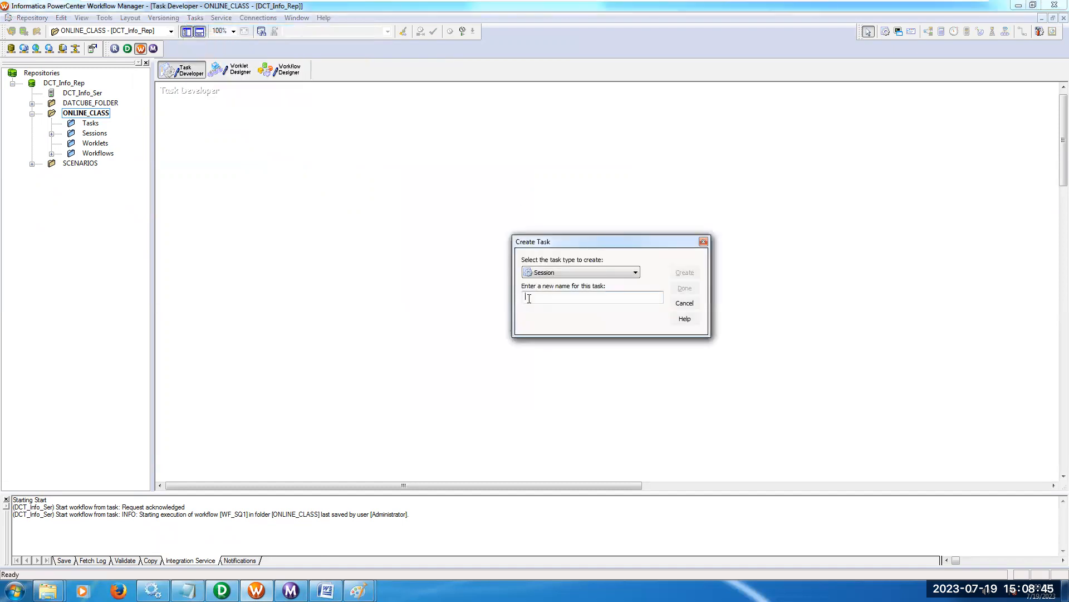
text(s_sq_jnr)
key(Return)
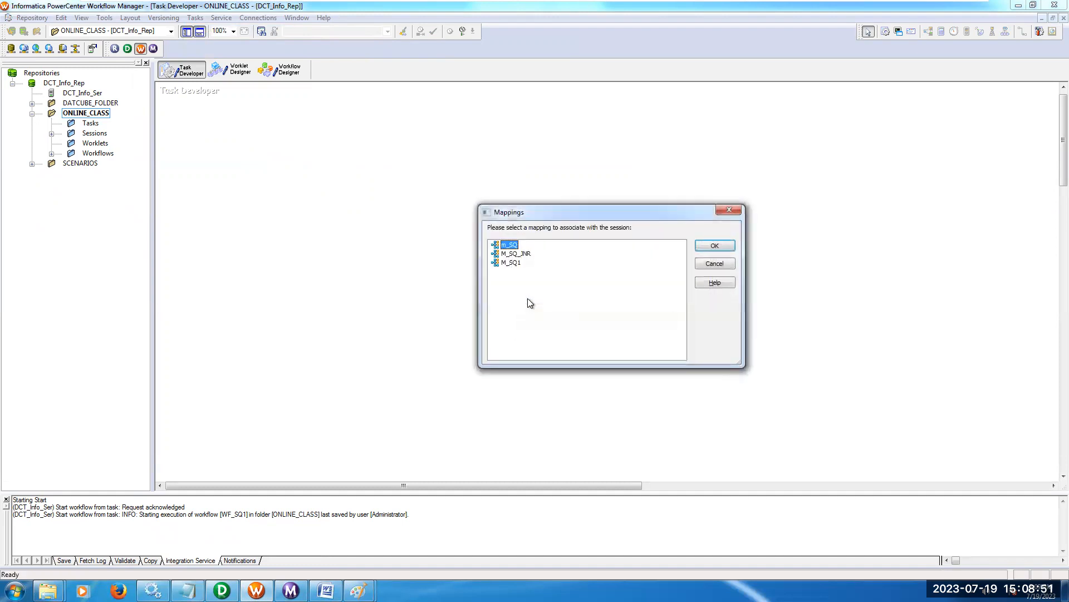
click(515, 253)
click(706, 248)
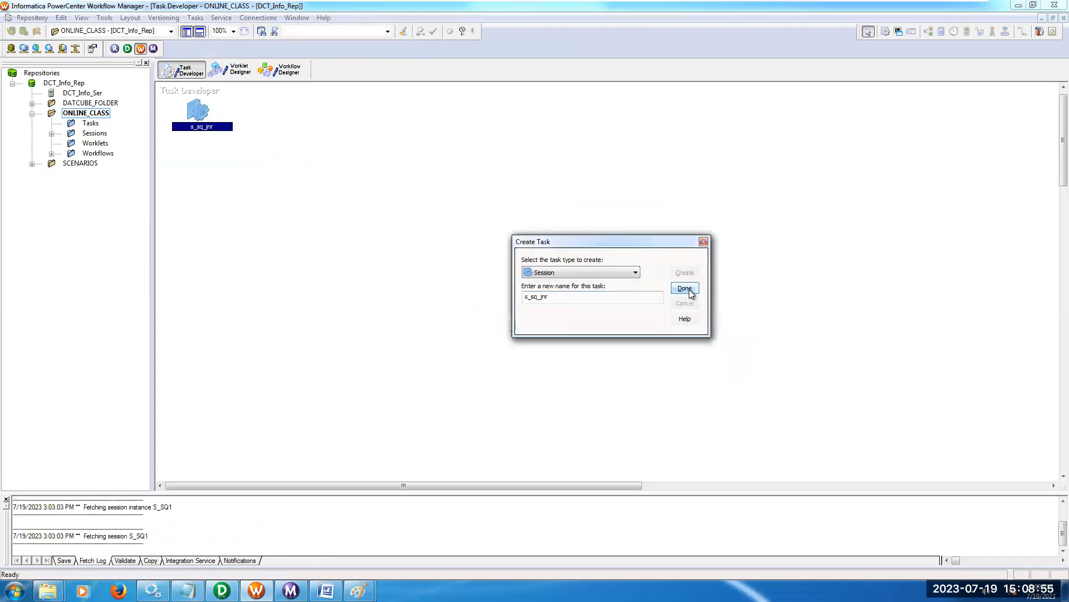
click(693, 289)
Set the s_sq_jnr session's $Source connection value to S_REL and its $Target connection value to T_REL.
double_click(199, 111)
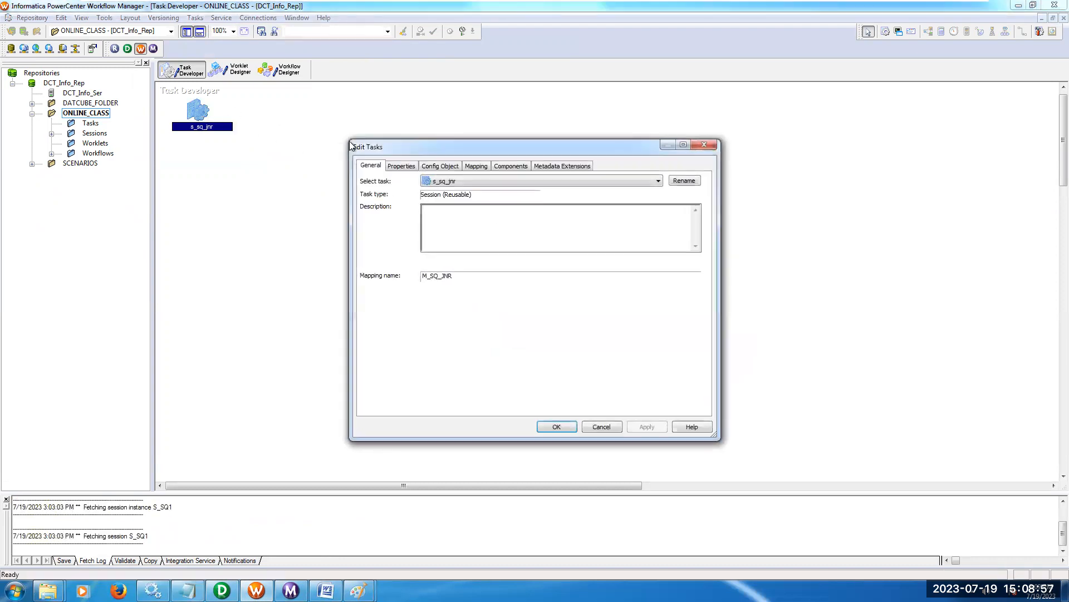
click(406, 168)
click(517, 300)
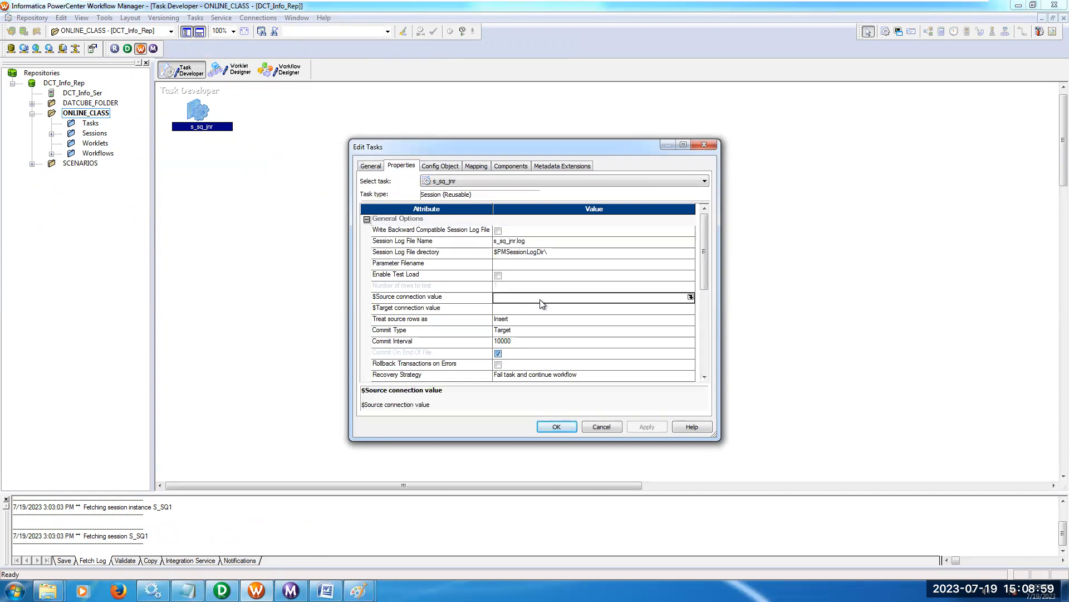
click(692, 298)
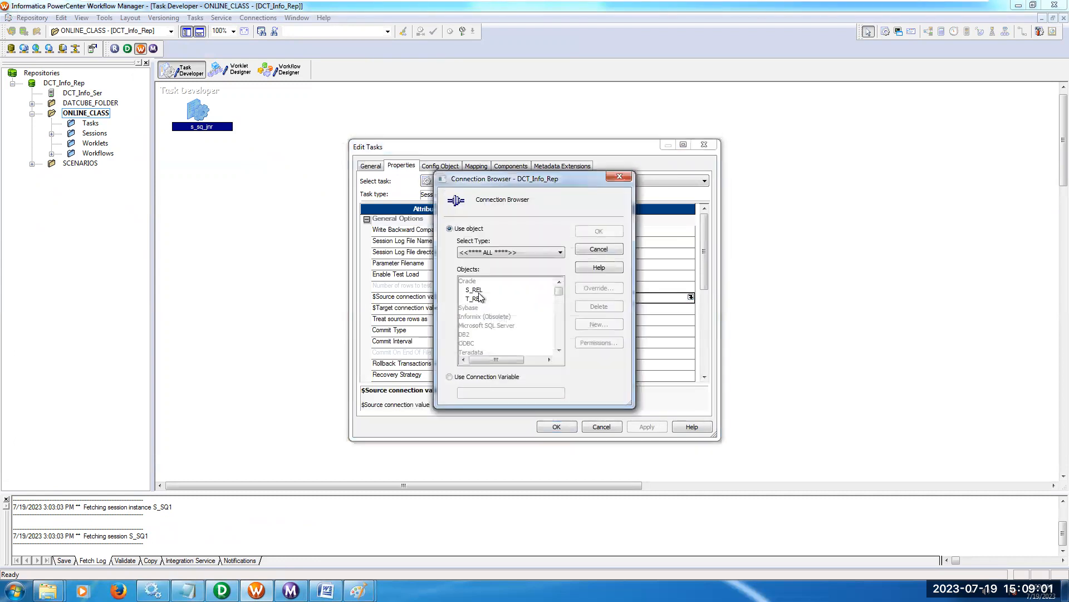
double_click(526, 298)
click(532, 314)
click(691, 308)
double_click(475, 298)
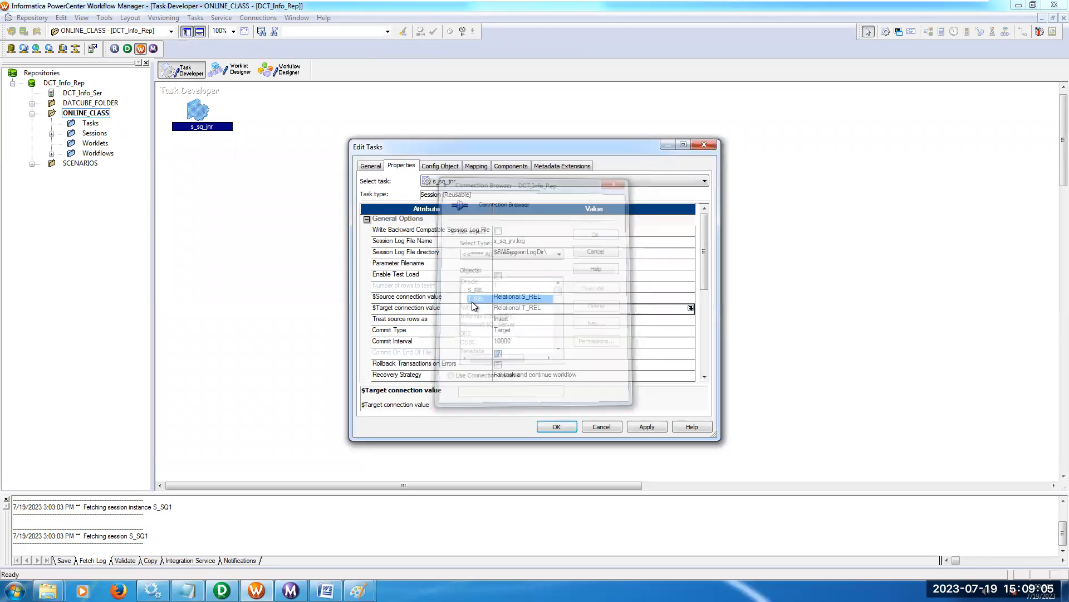
In the s_sq_jnr session's mapping settings, set the relational connection of the EMP_SQ_JNR target to T_REL.
click(477, 166)
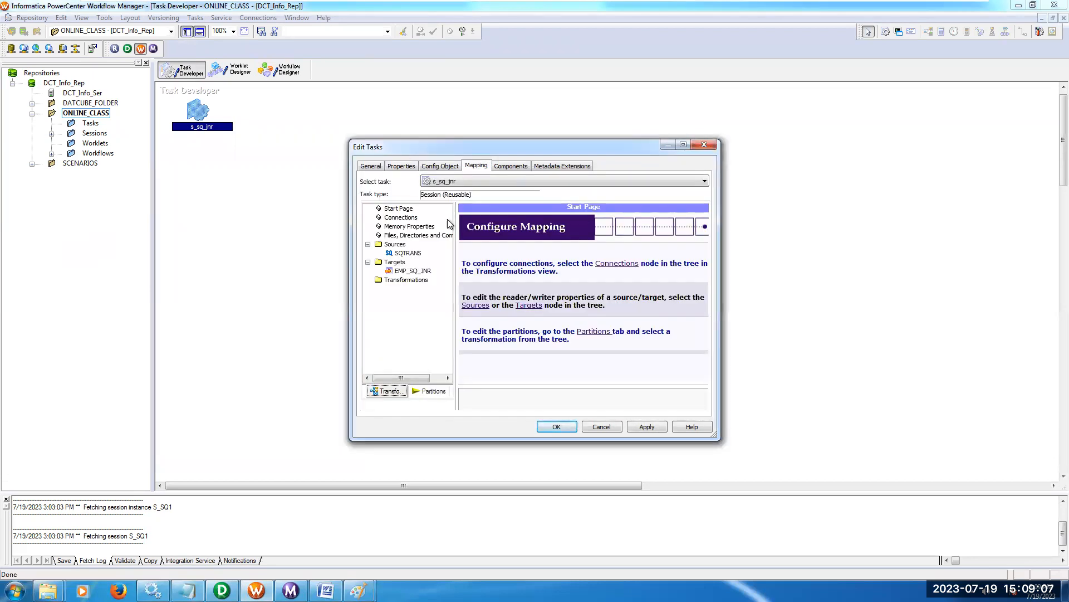
click(415, 253)
click(574, 303)
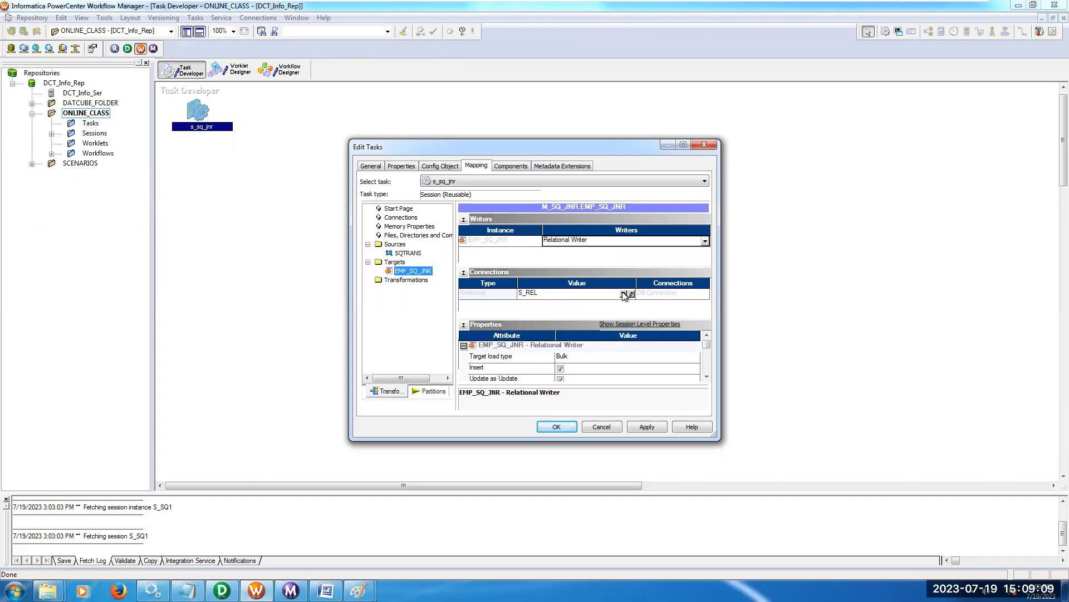
click(625, 304)
double_click(483, 299)
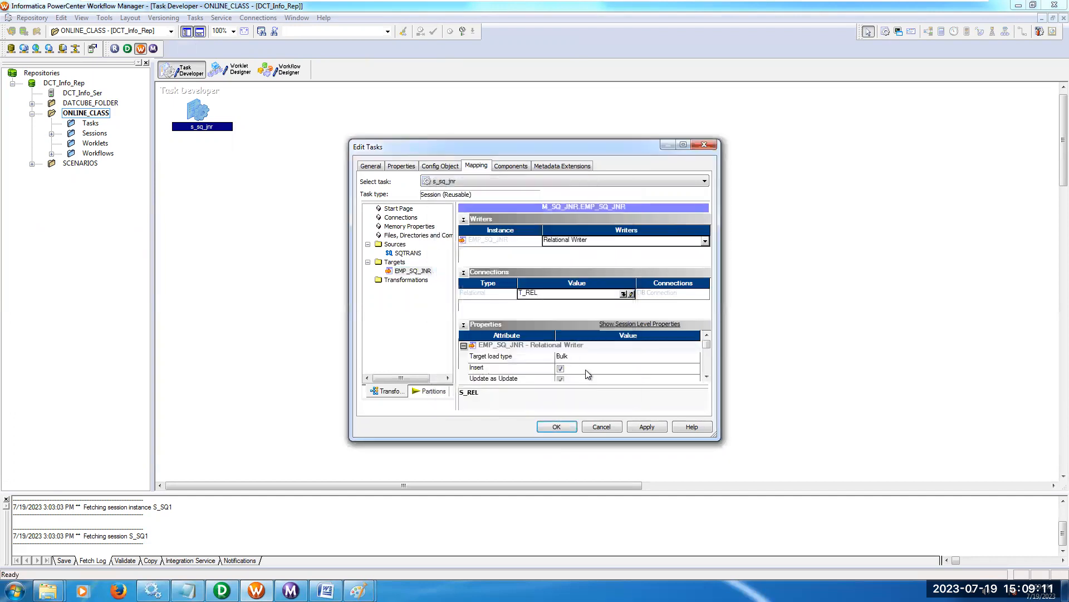
Set the EMP_SQ_JNR target load type to Normal, and apply and accept the session edits.
click(577, 355)
click(578, 368)
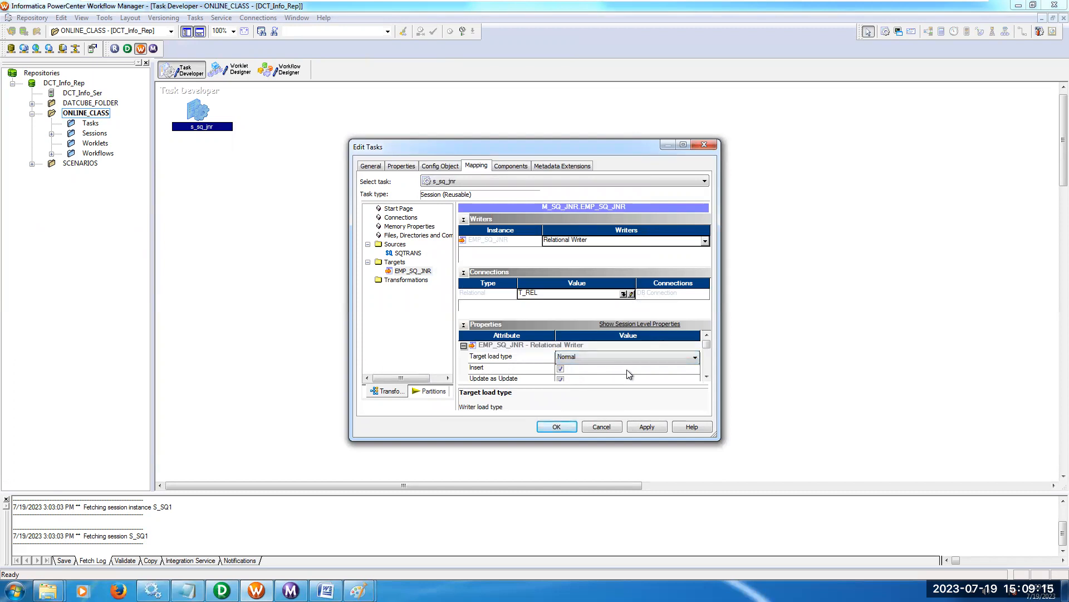
click(643, 427)
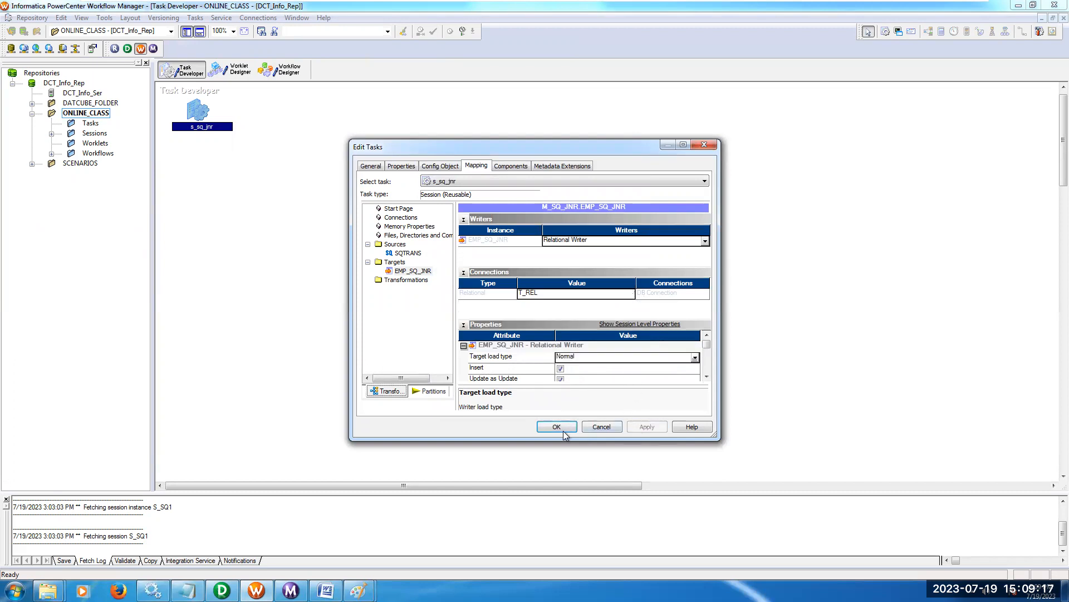
click(557, 427)
Create a new workflow named wf_sq_jnr in the Workflow Designer.
click(301, 73)
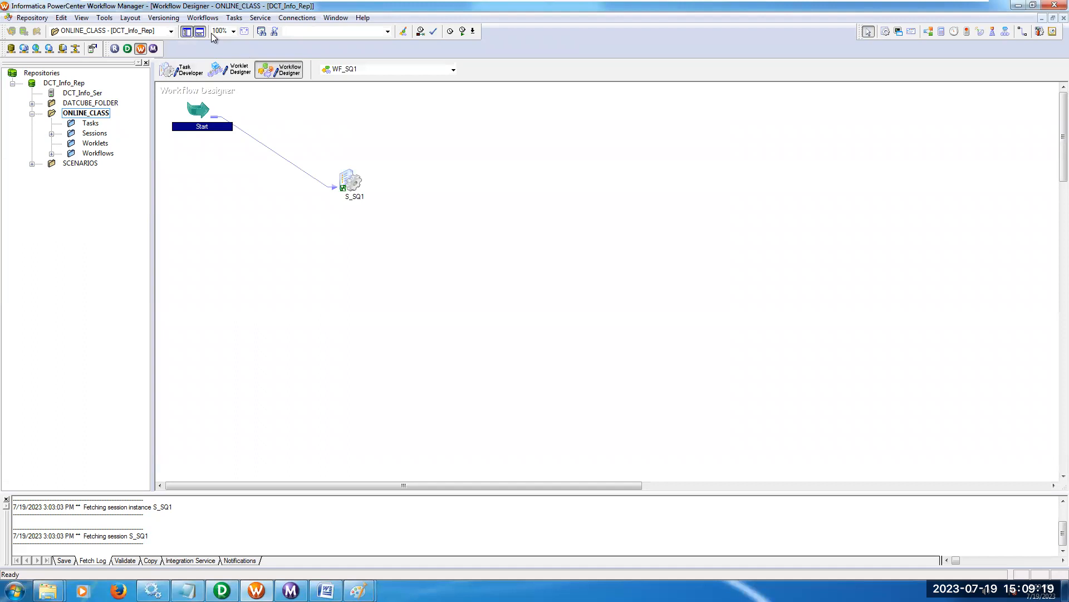
click(202, 17)
click(205, 33)
text(wf_sq_jnr)
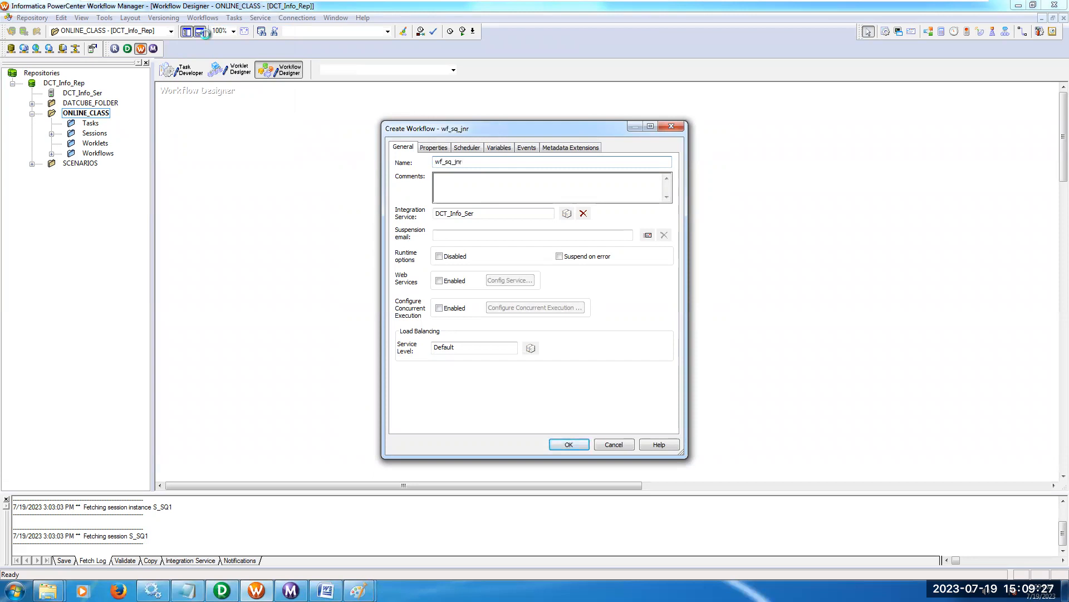
key(Return)
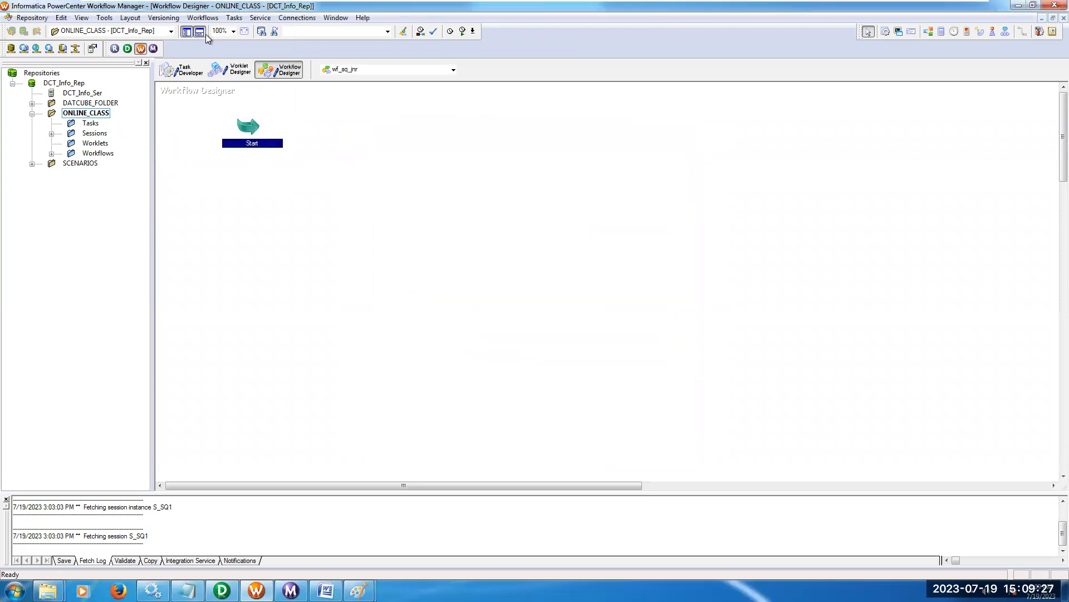
Add the s_sq_jnr session to the workflow and link the Start task to it.
click(51, 134)
drag(113, 163, 346, 167)
click(234, 17)
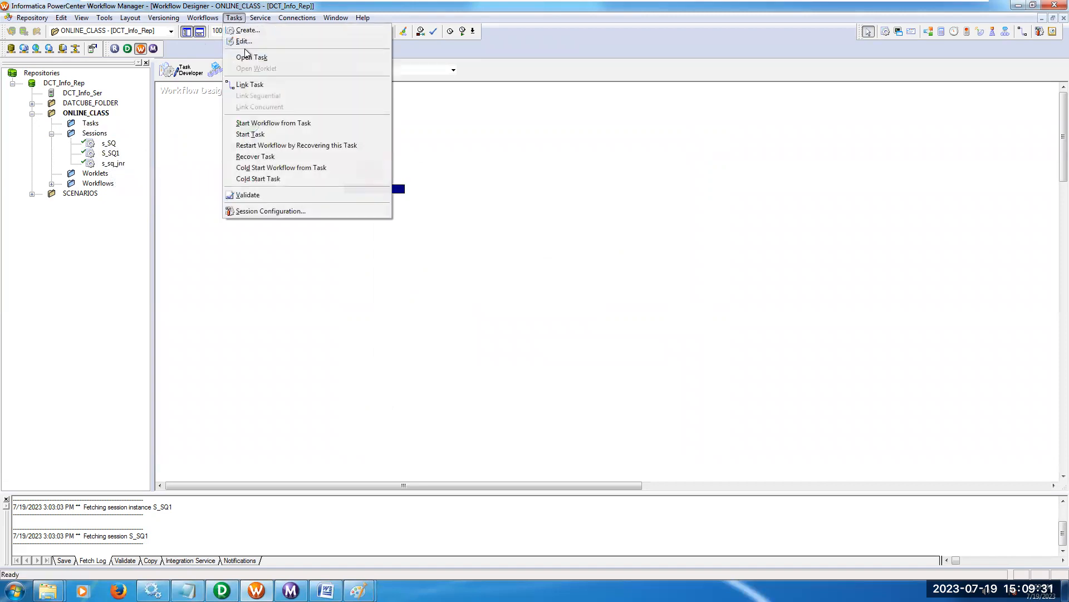
click(251, 85)
drag(266, 134, 353, 167)
Save the wf_sq_jnr workflow to the repository and start it from its Start task.
key(ctrl+s)
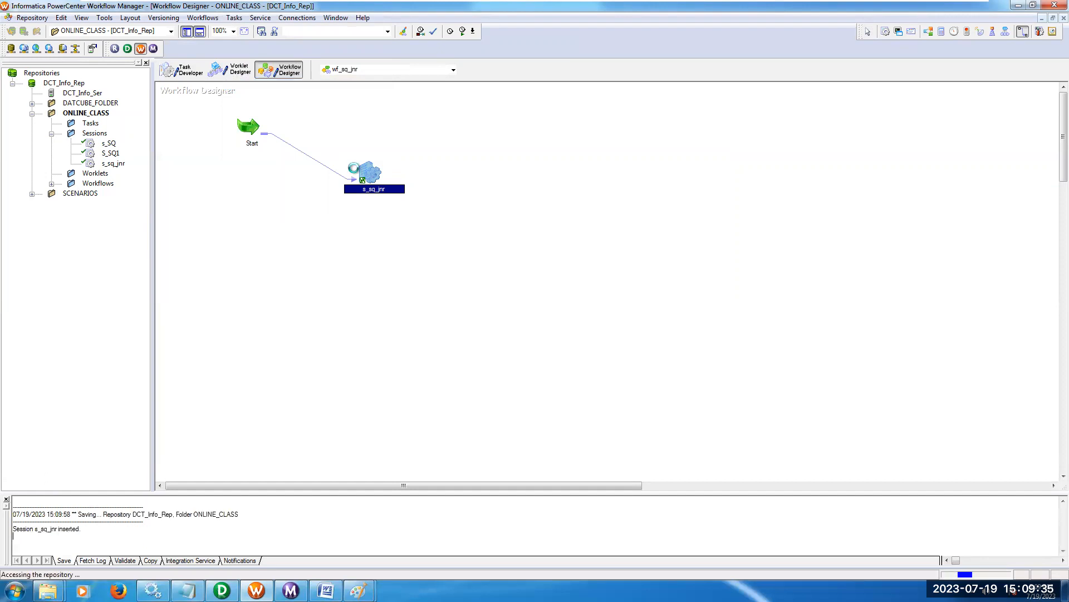
right_click(249, 129)
click(300, 299)
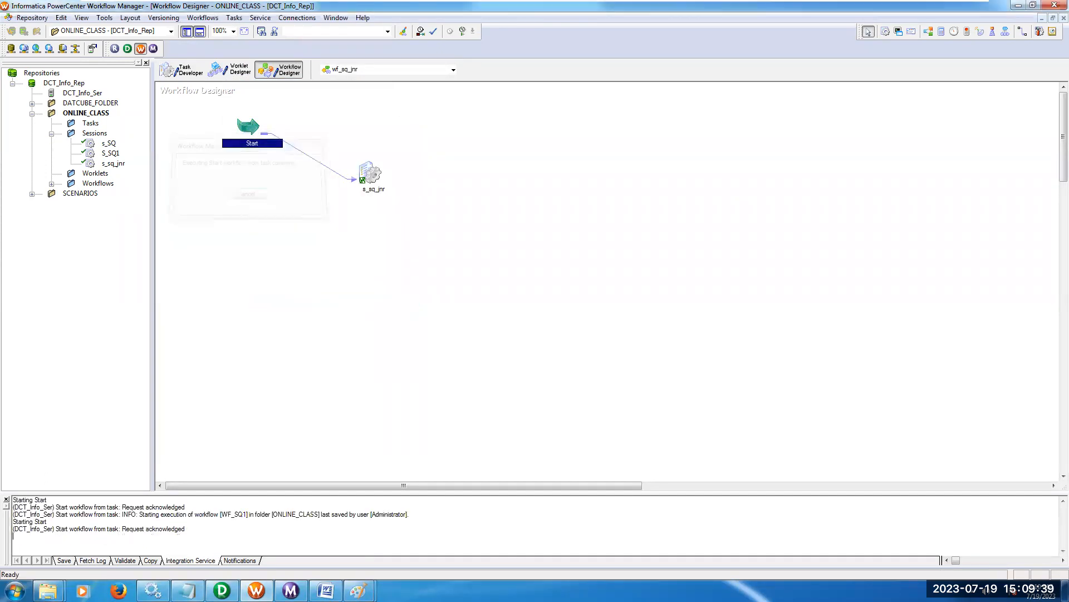
Switch to PowerCenter Designer and preview the EMP_SQ_JNR target's data through T_ODBC, entering the database username, owner name and password.
click(222, 589)
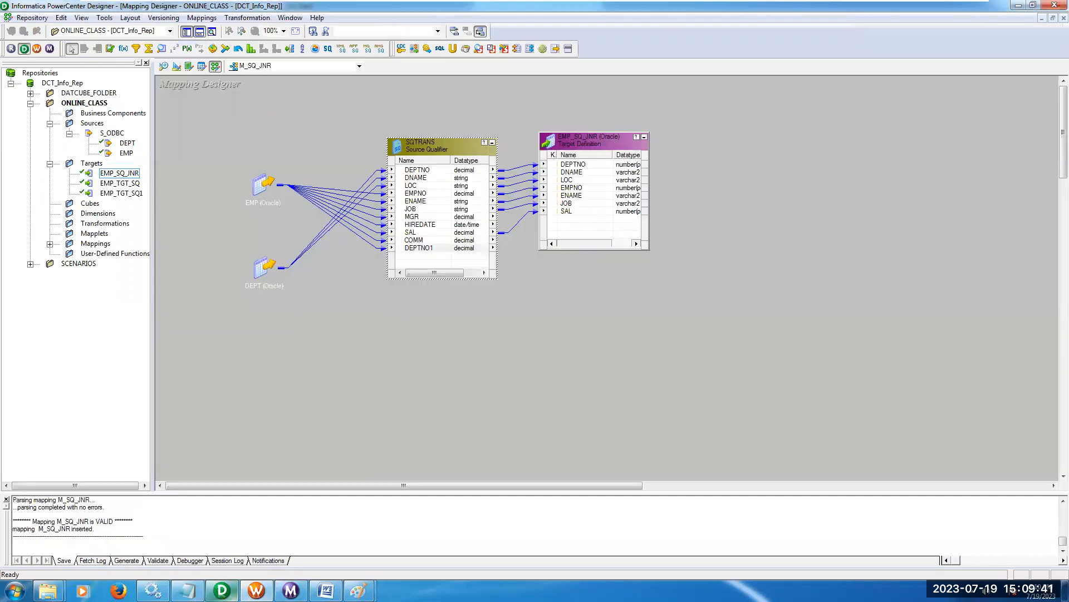
right_click(584, 139)
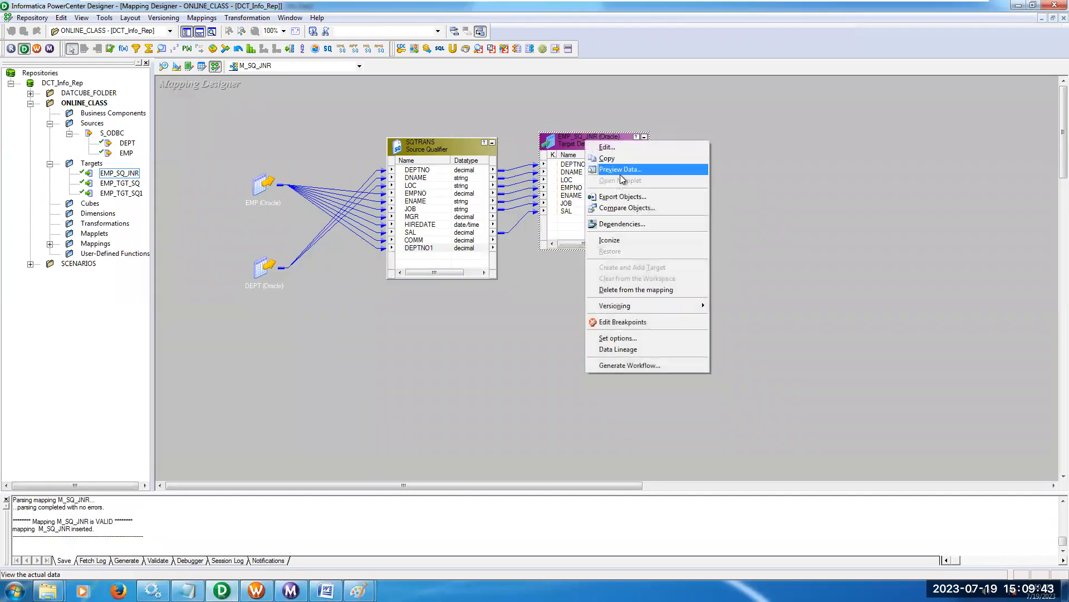
click(613, 168)
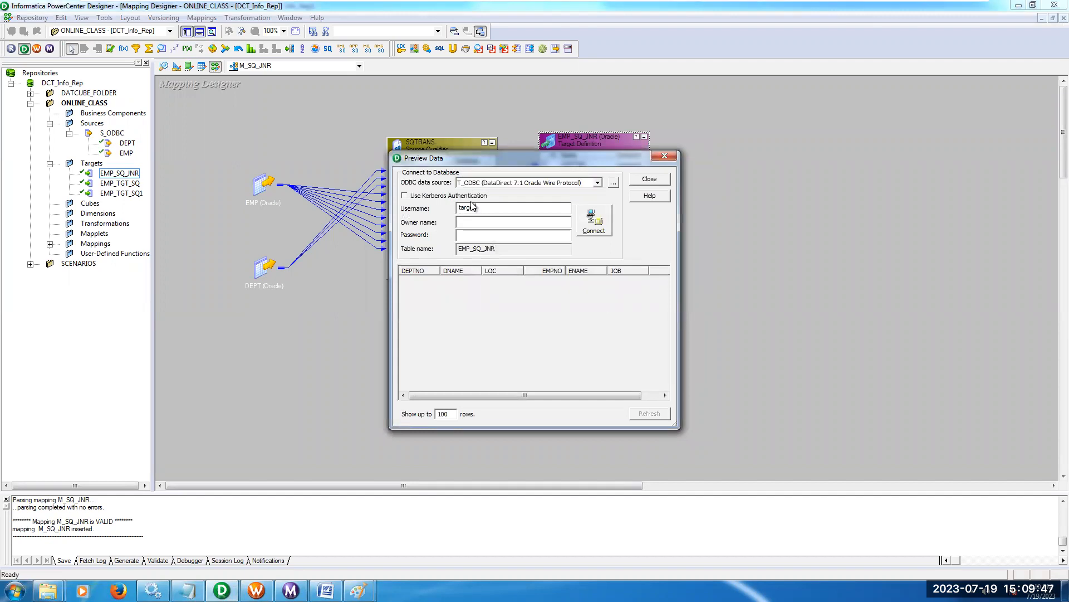
text(target)
key(Return)
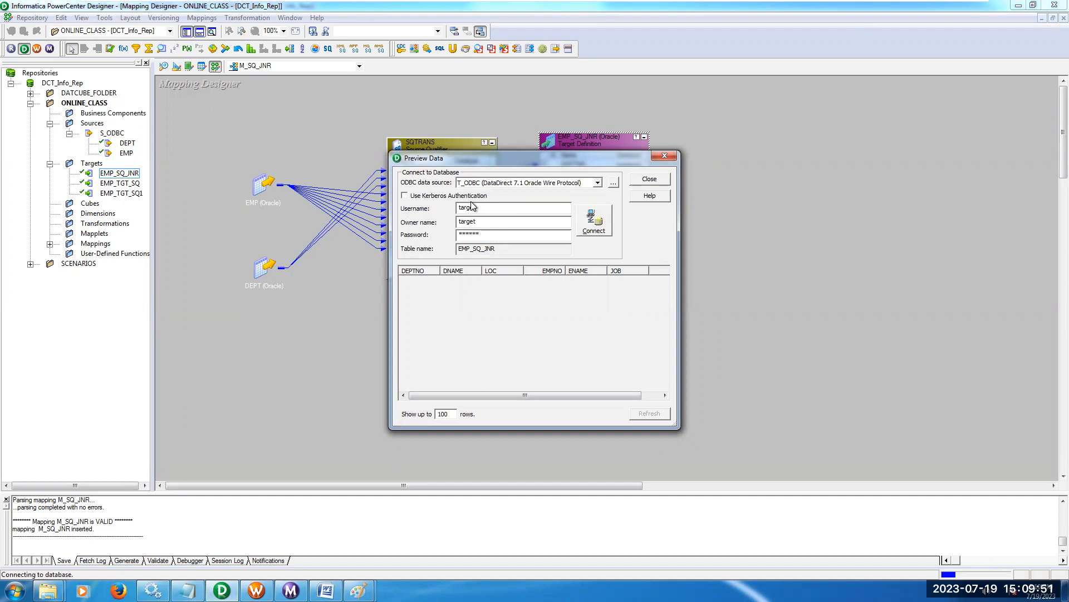
Examine the EMP_SQ_JNR rows across all columns including SAL, and close the data preview and minimize the virtual machine.
drag(630, 150, 630, 103)
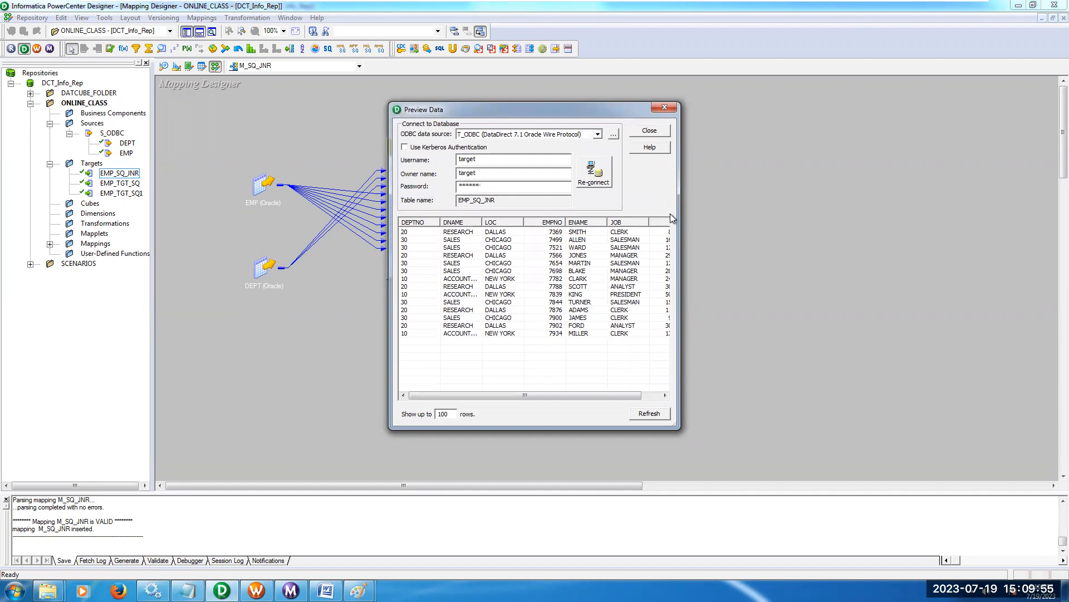
drag(681, 215, 736, 215)
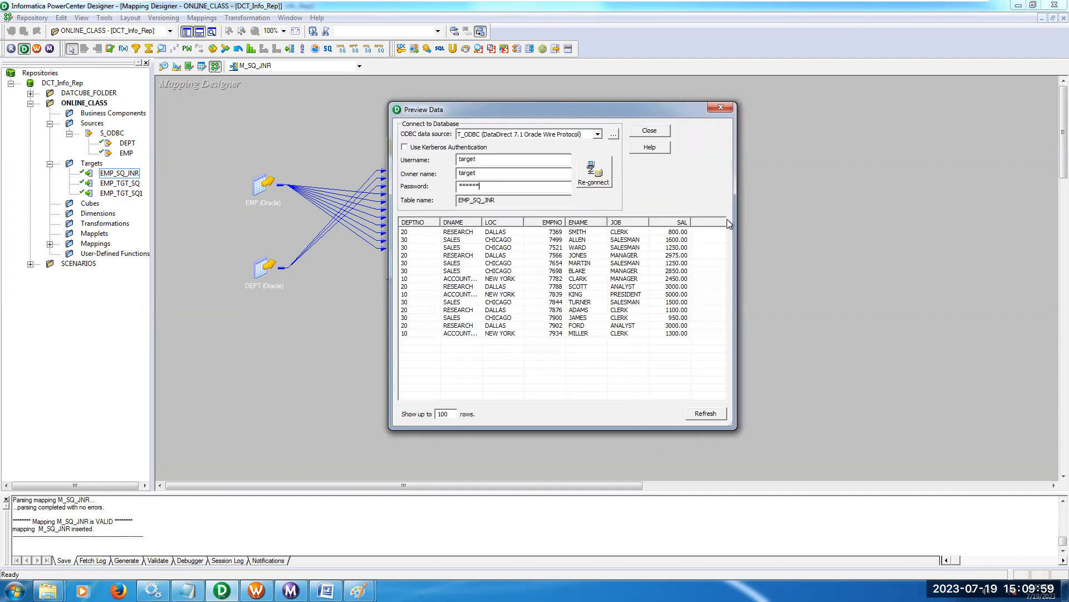
click(562, 234)
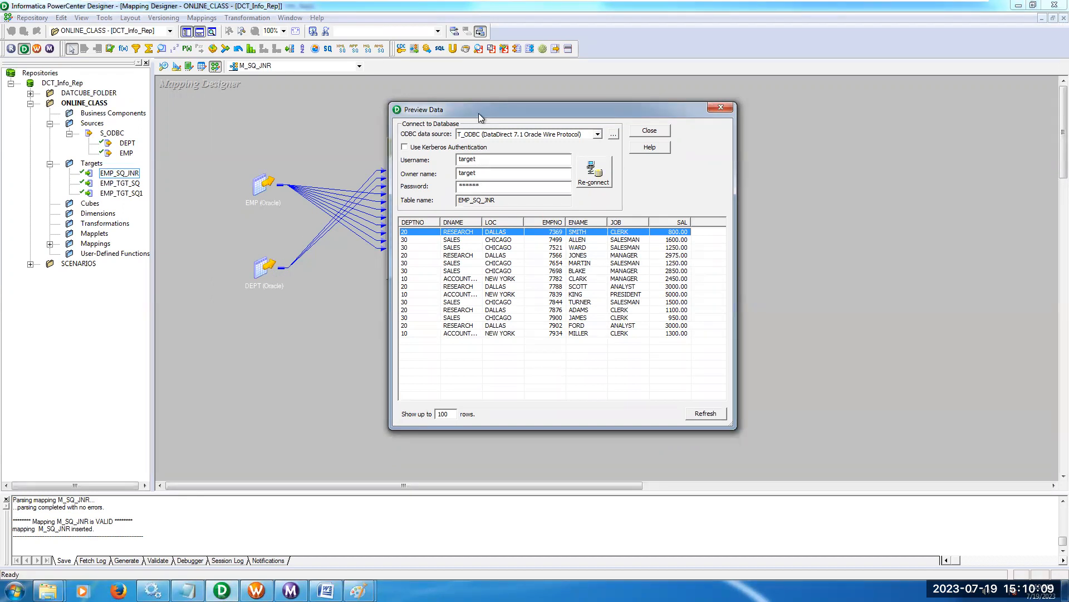
drag(506, 108, 663, 139)
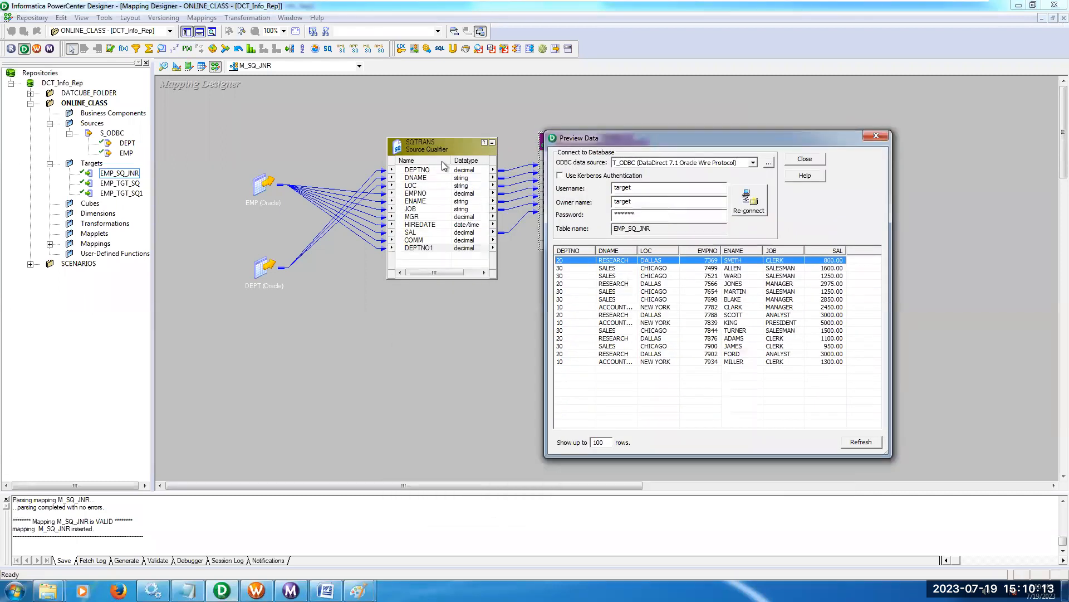
click(804, 160)
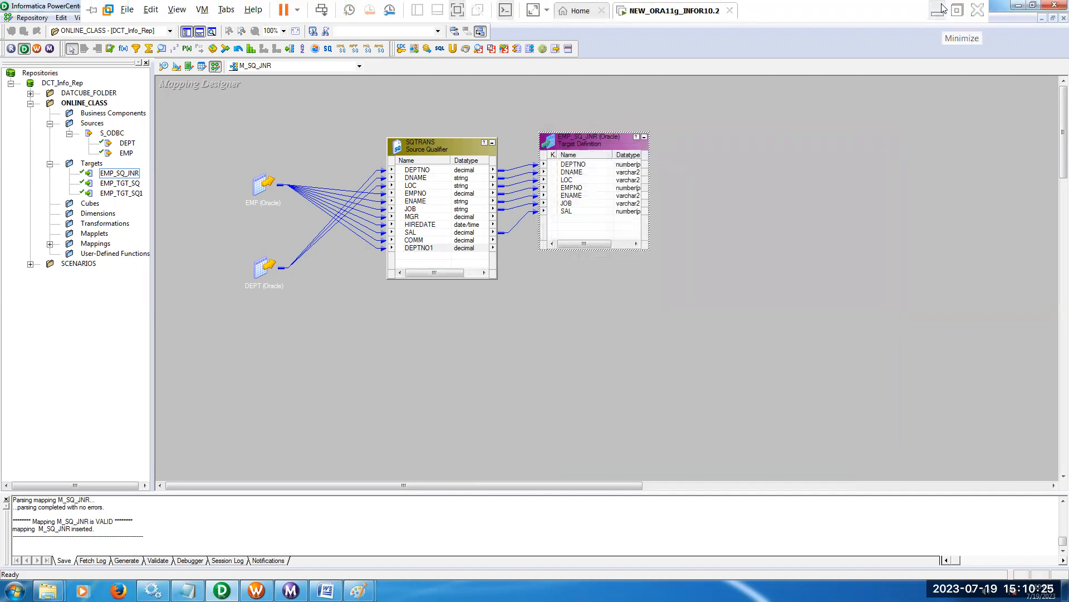
click(941, 10)
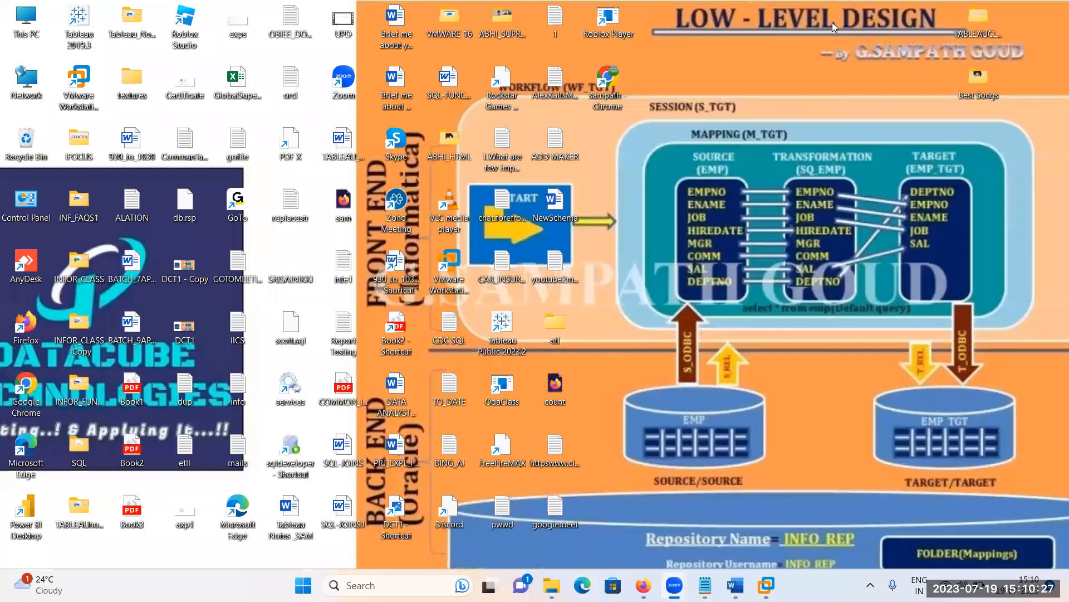